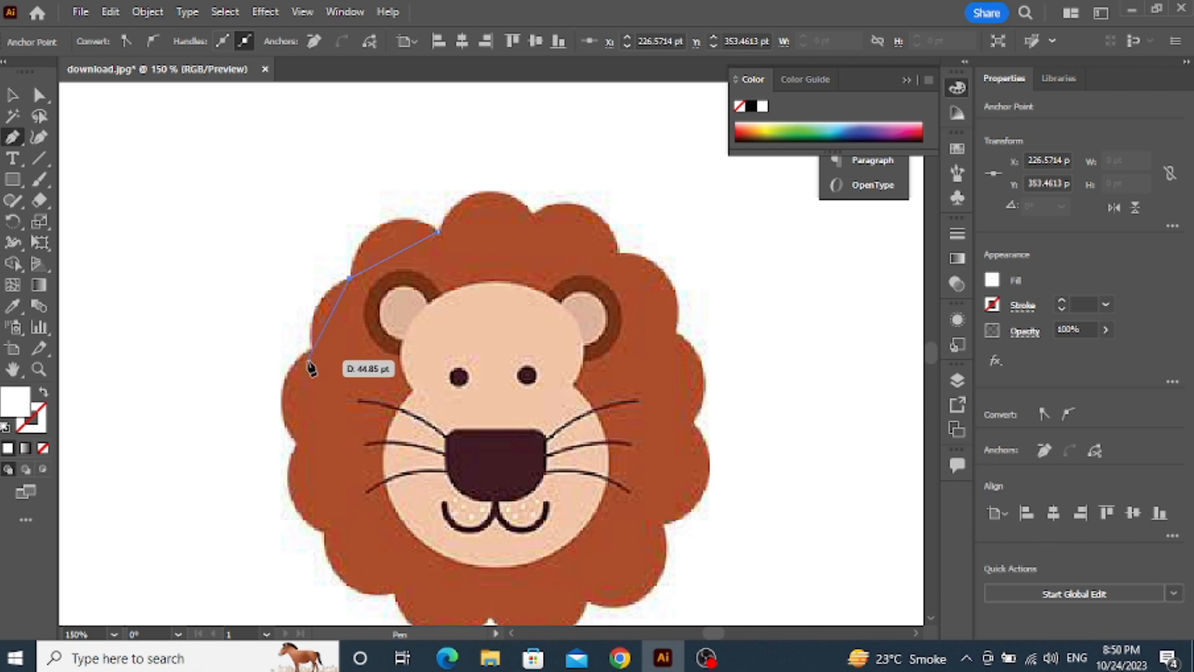
# Continue the Pen path with anchor points at the notches between the mane's scallops, down the lion's left-hand side and along the bottom
pyautogui.click(296, 439)
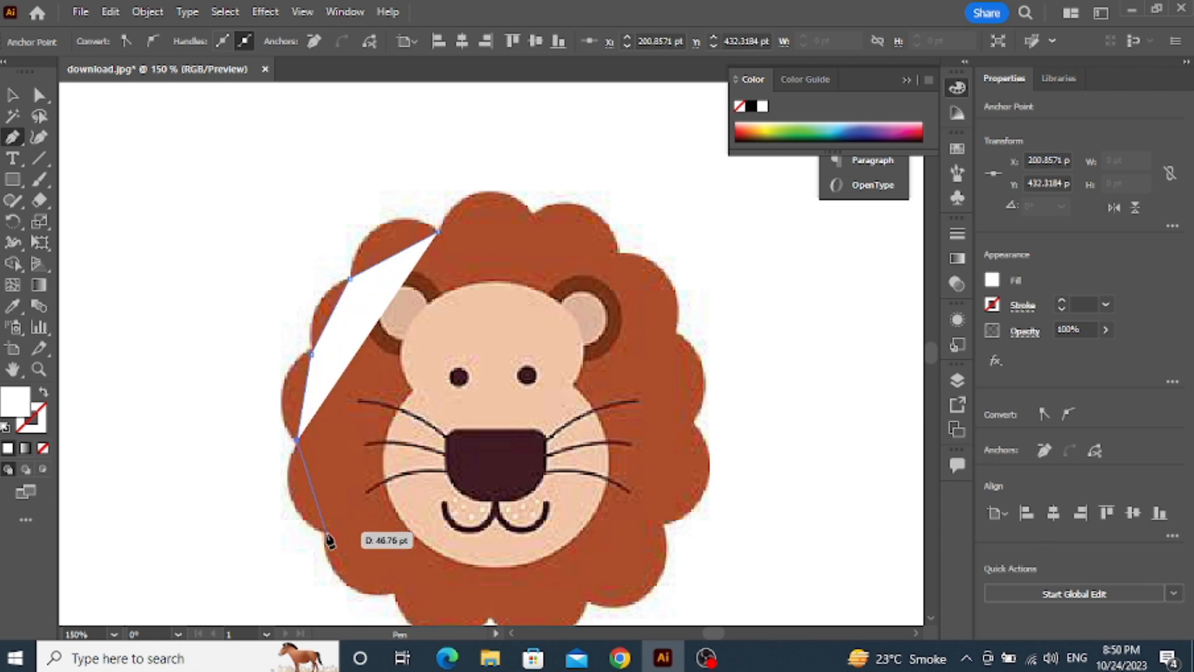
pyautogui.click(327, 534)
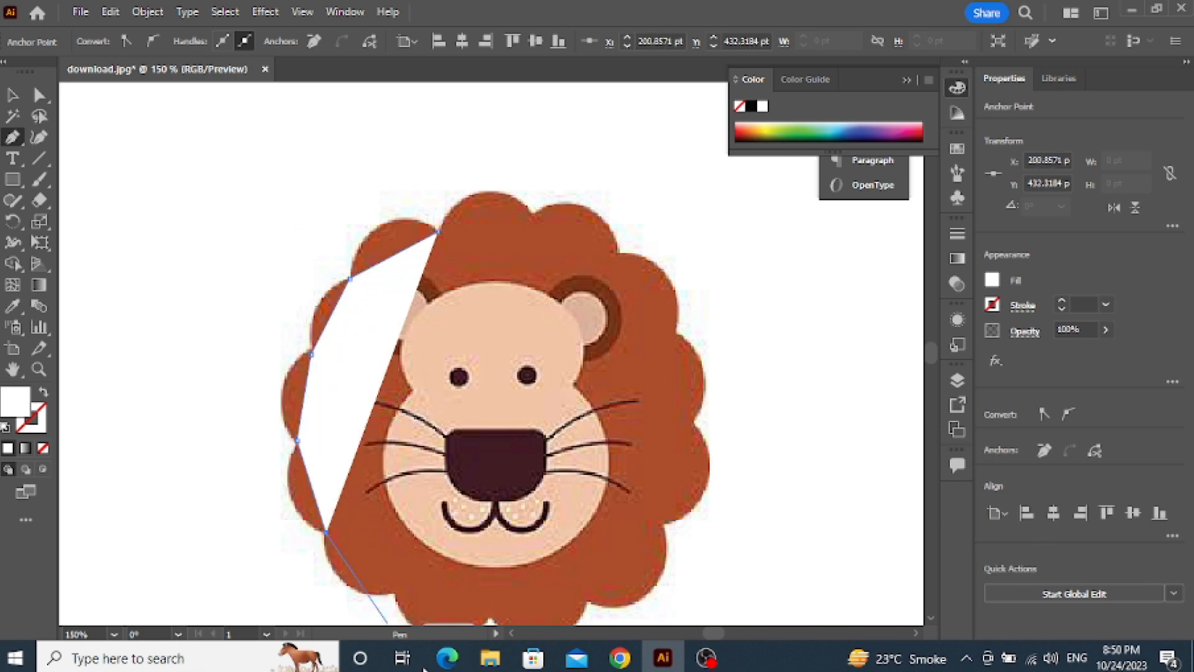
pyautogui.click(393, 589)
pyautogui.scroll(-1, 393, 598)
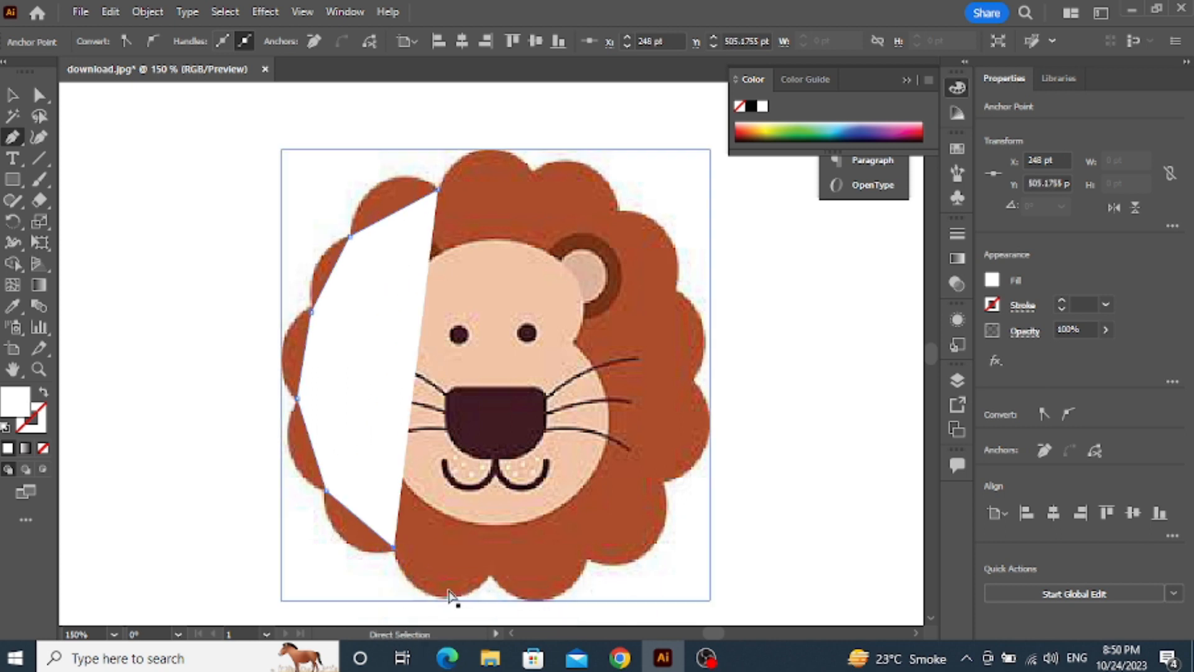
pyautogui.hotkey('ctrl', 'z')
pyautogui.click(393, 550)
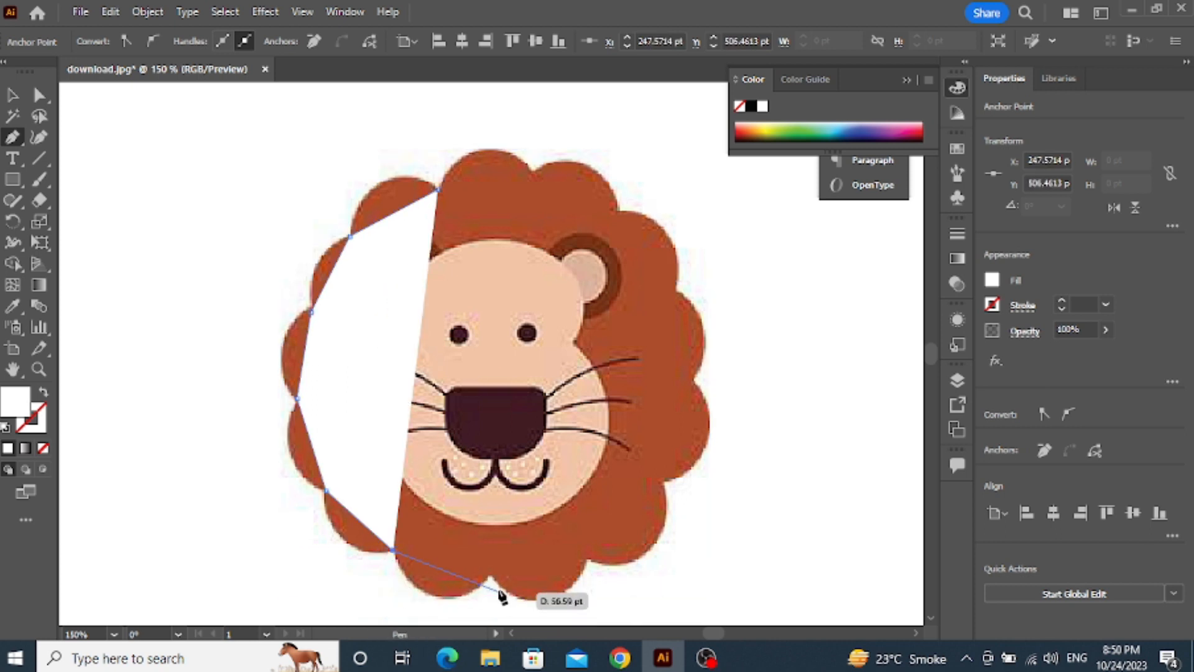
pyautogui.click(491, 575)
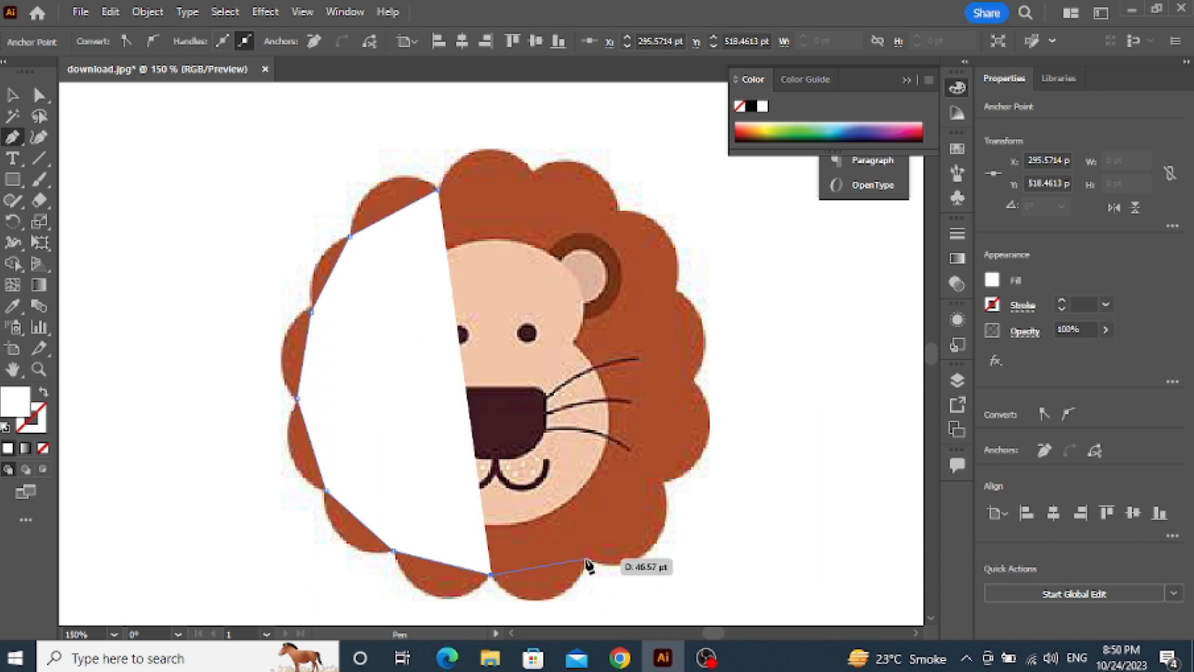
pyautogui.click(588, 558)
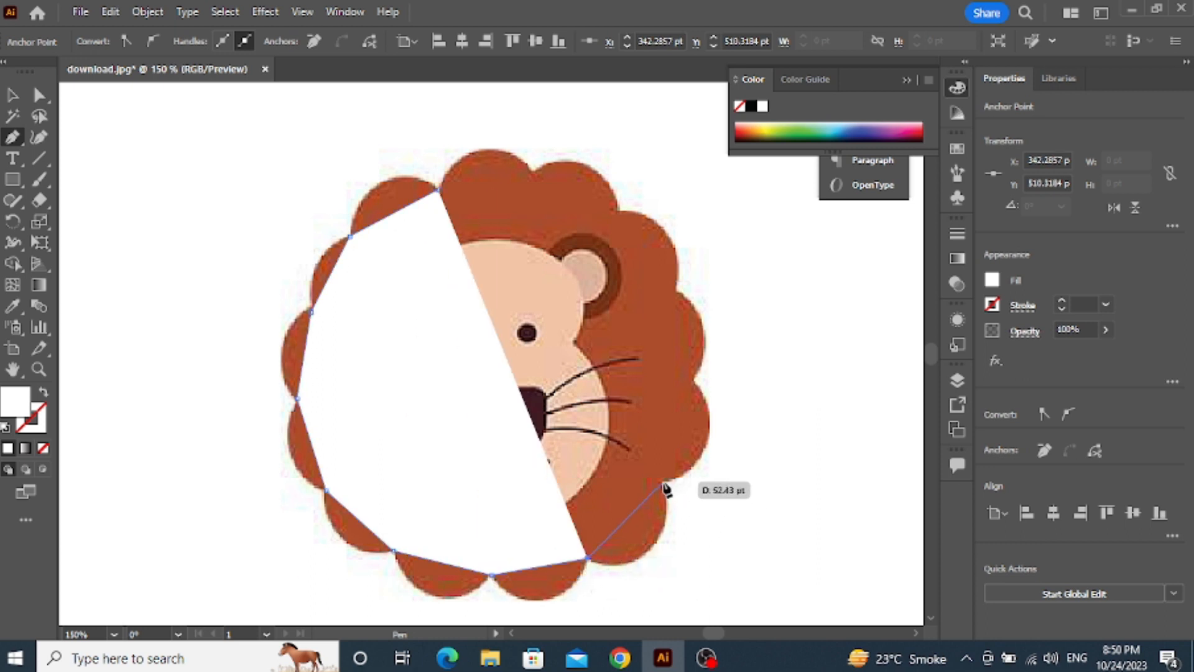
# Place anchor points at the right-hand and upper mane notches, close the path at its starting point, and remove its fill
pyautogui.click(663, 480)
pyautogui.click(693, 381)
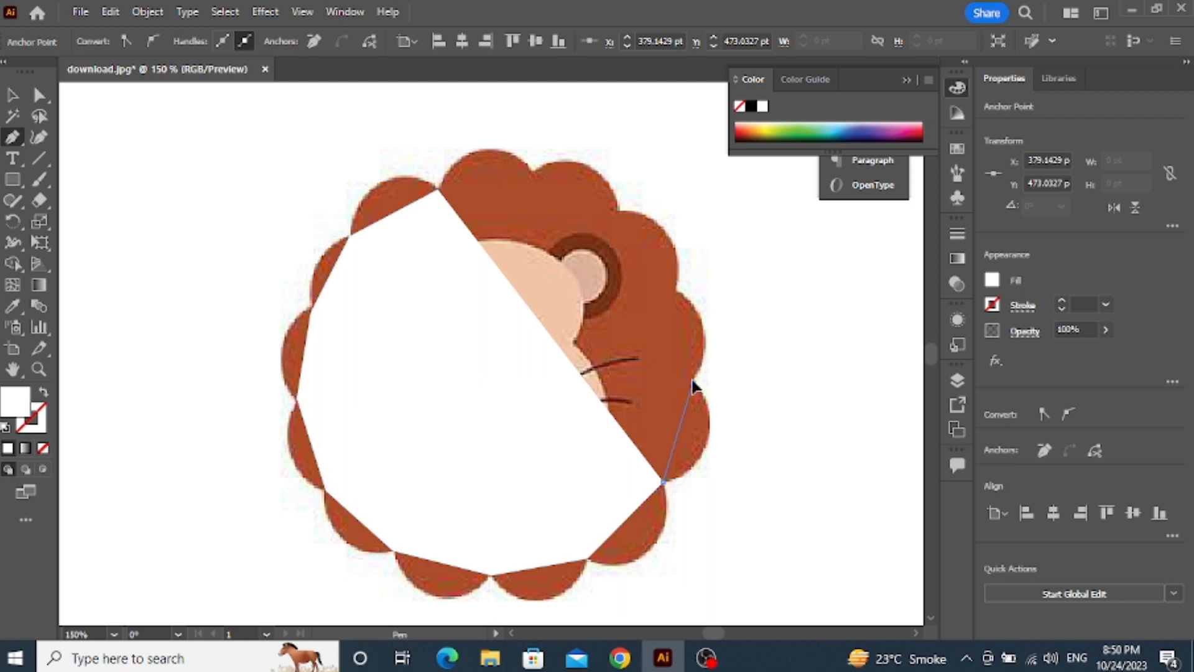
pyautogui.click(678, 291)
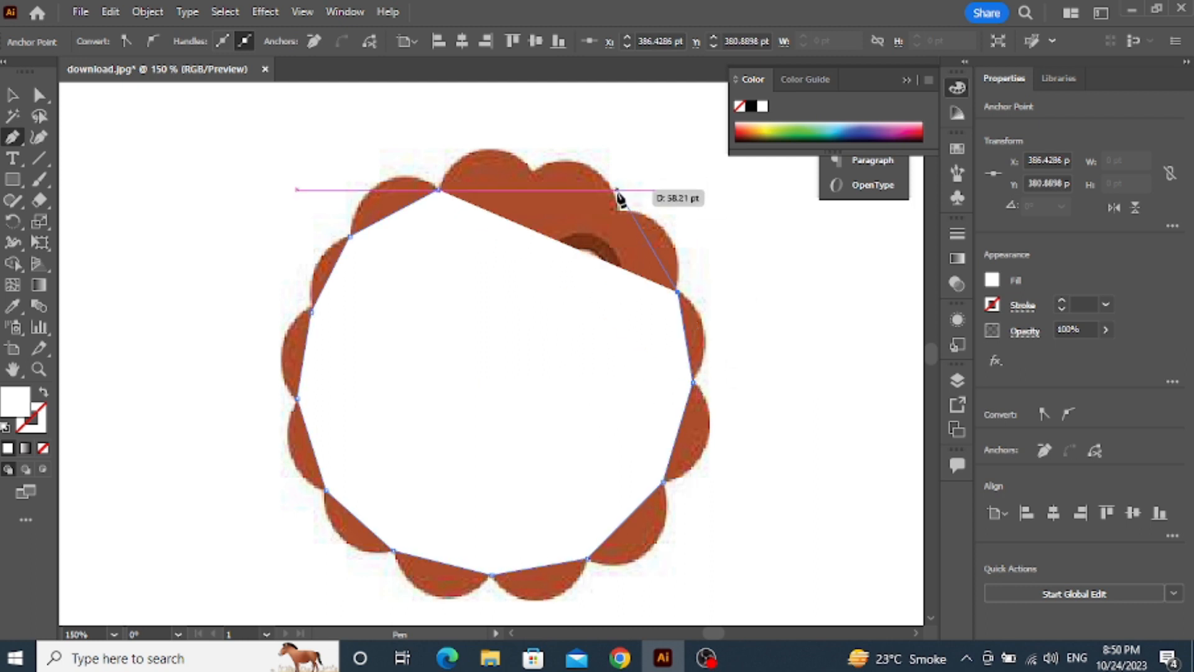
pyautogui.click(618, 211)
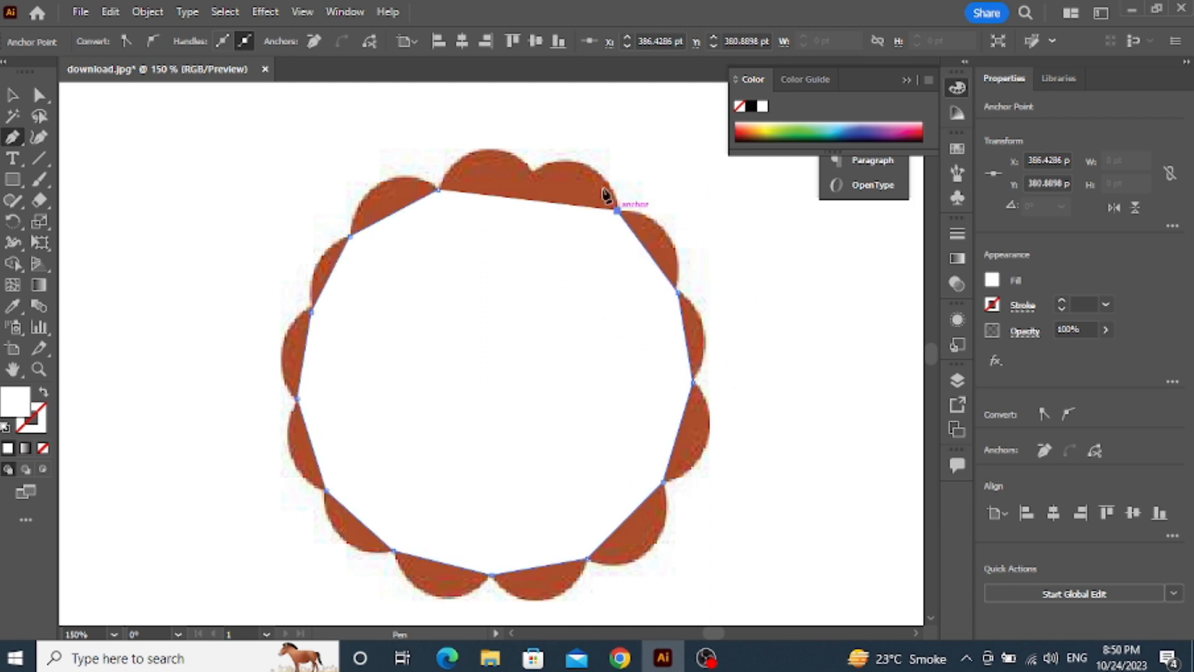
pyautogui.click(535, 171)
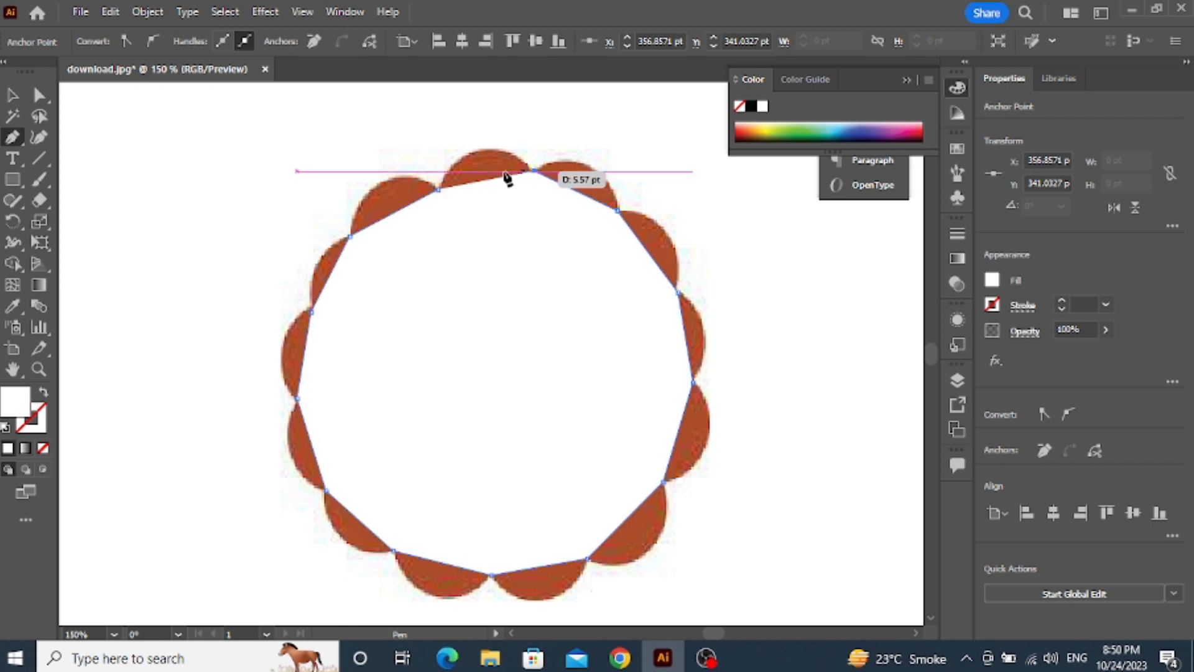
pyautogui.click(439, 189)
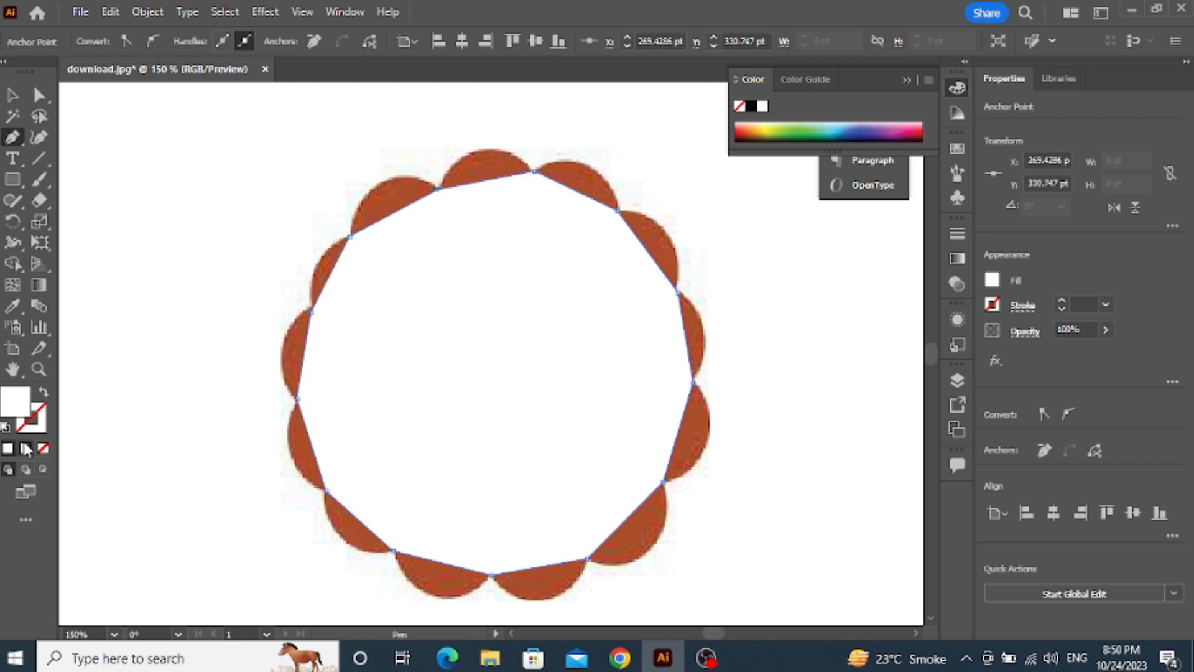
pyautogui.click(43, 448)
# Bend the path segments outward with the Curvature tool to match the scallops from the mane's top down its left-hand side
pyautogui.click(38, 137)
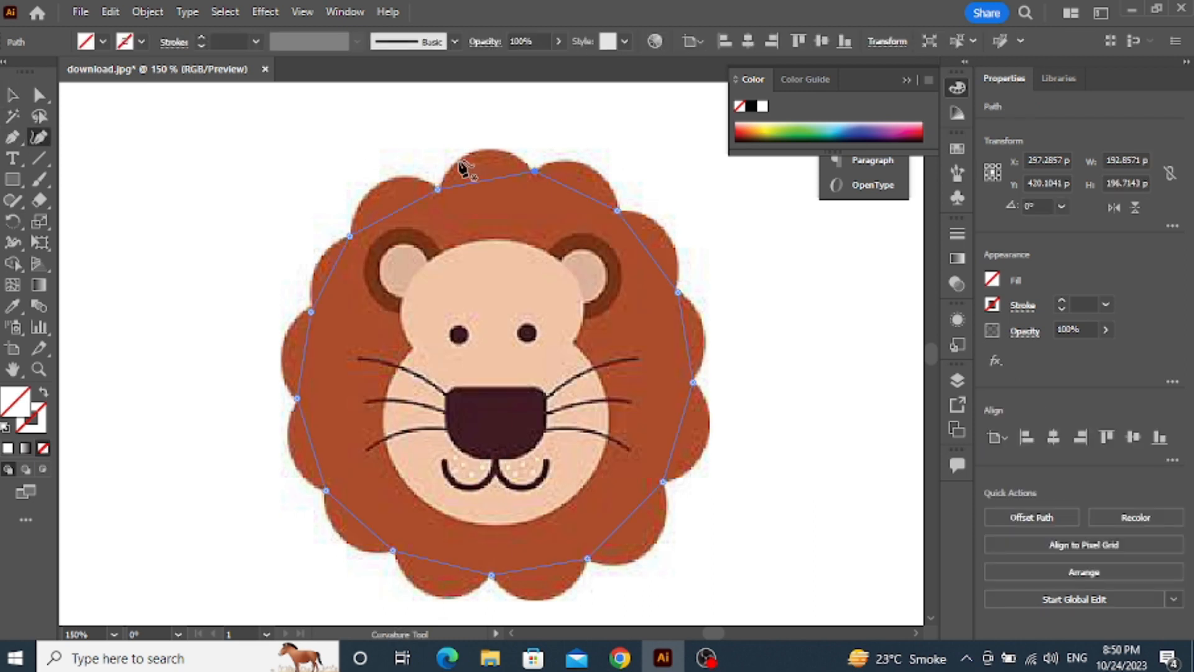
pyautogui.moveTo(484, 177); pyautogui.dragTo(481, 149)
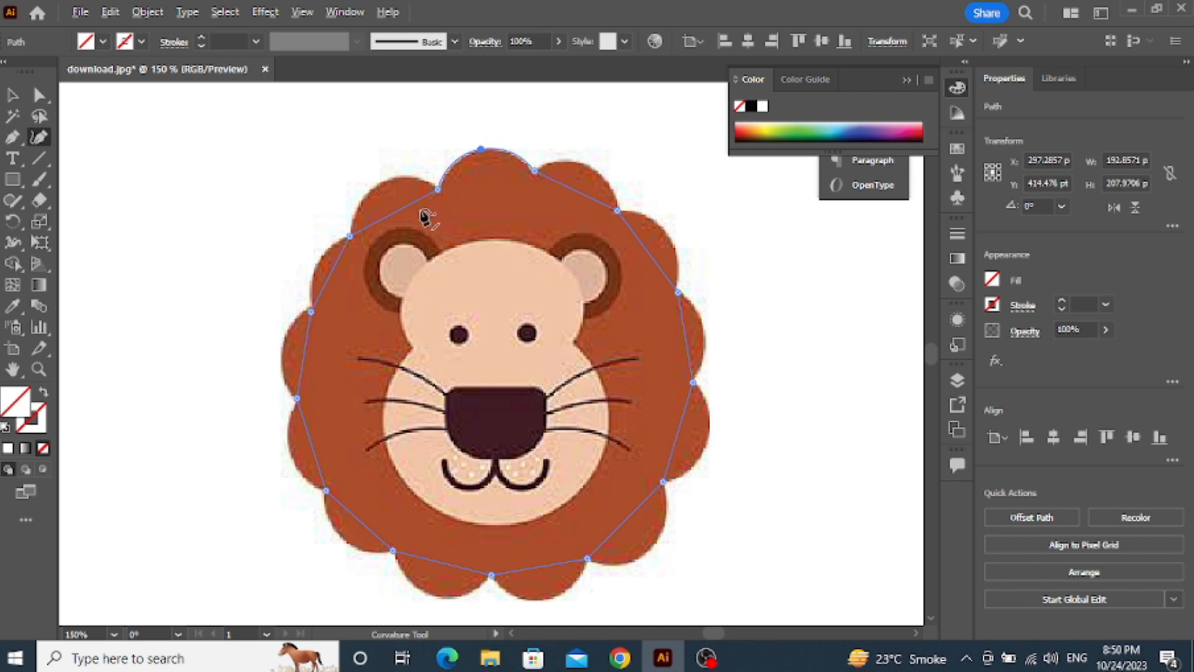
pyautogui.moveTo(402, 209); pyautogui.dragTo(389, 184)
pyautogui.moveTo(336, 273); pyautogui.dragTo(318, 260)
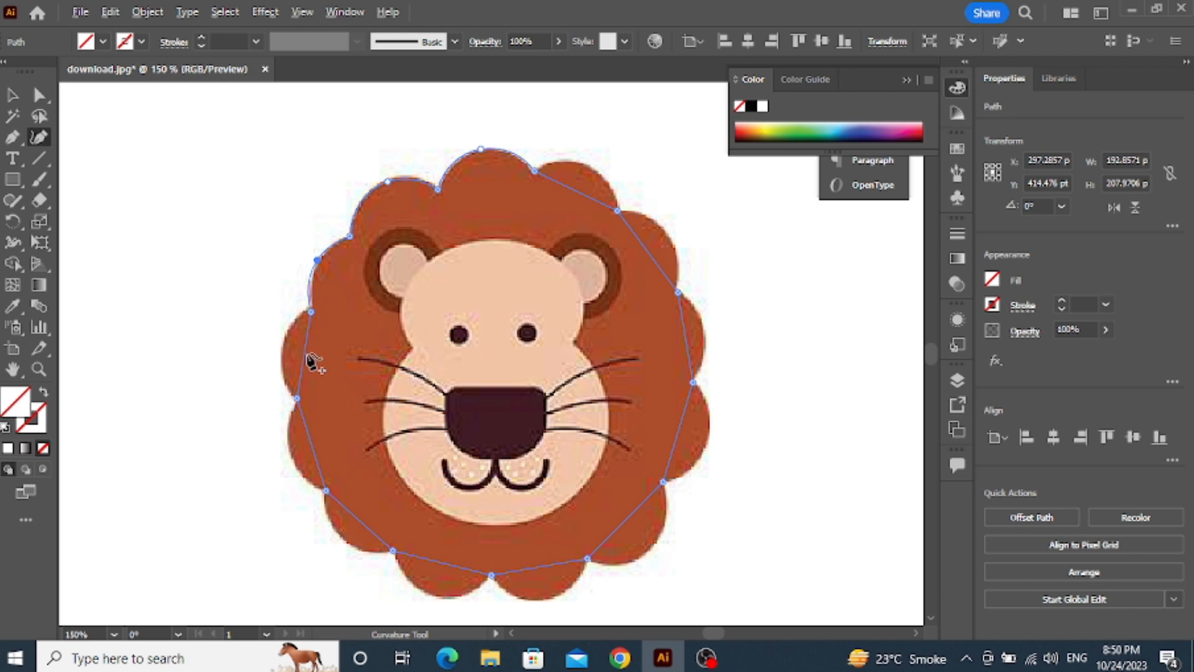
pyautogui.moveTo(307, 355); pyautogui.dragTo(282, 346)
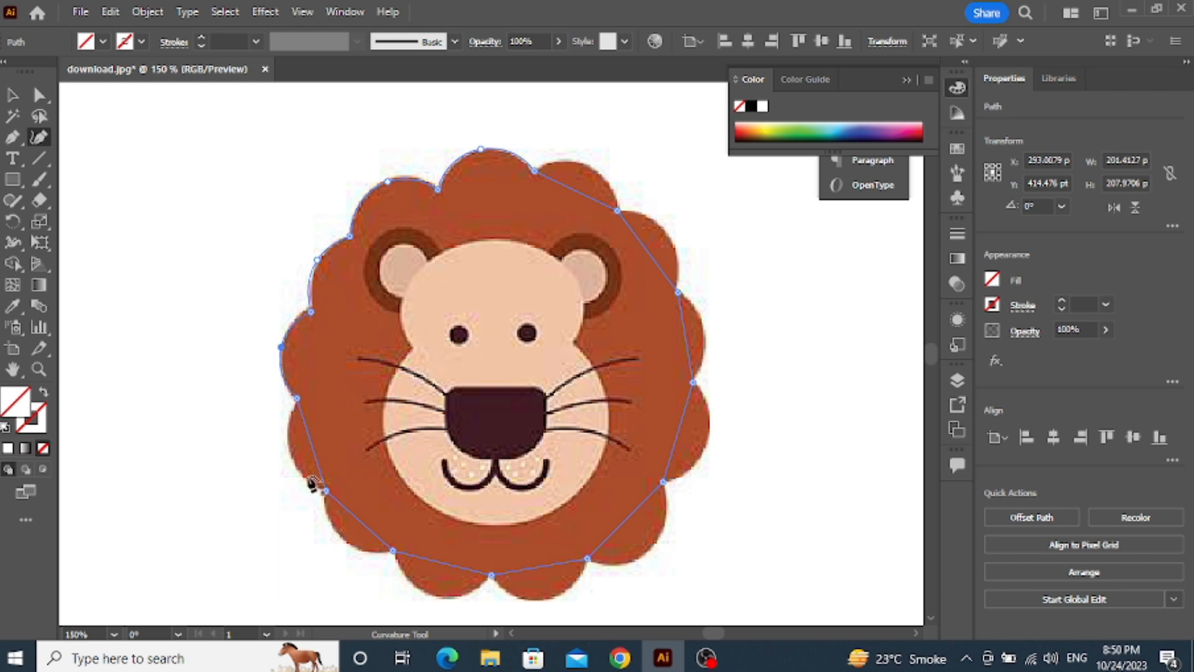
pyautogui.scroll(-1, 309, 453)
pyautogui.moveTo(316, 429); pyautogui.dragTo(290, 431)
pyautogui.moveTo(363, 504); pyautogui.dragTo(346, 515)
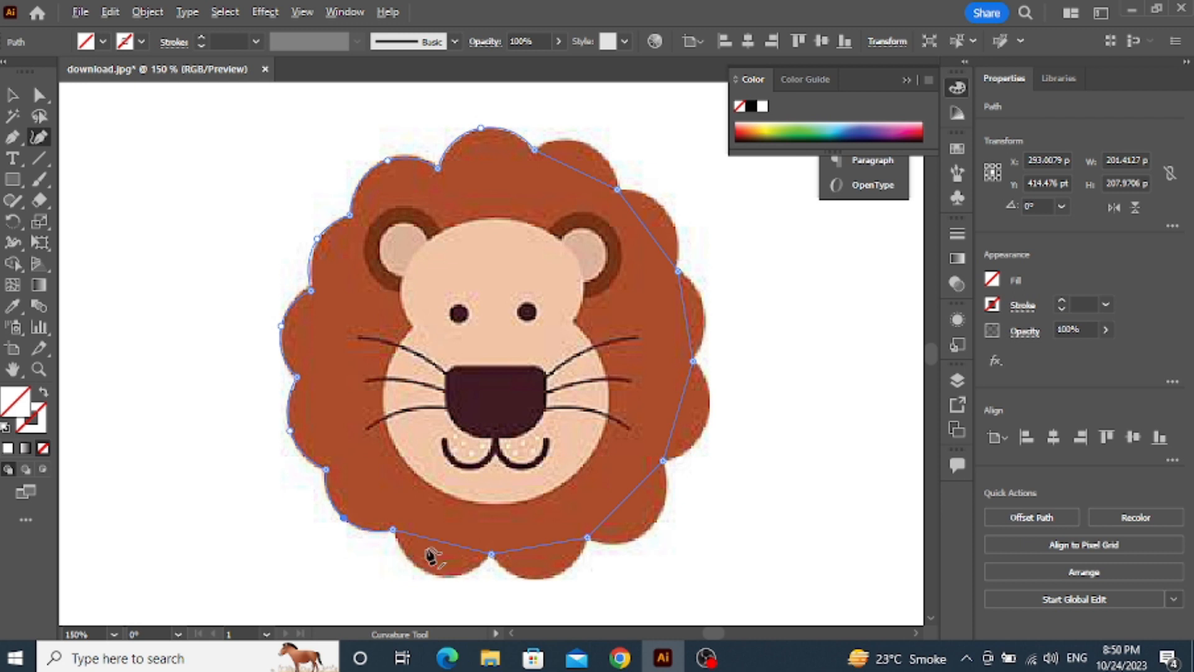
# Curve the remaining straight path segments to follow the scallops along the mane's bottom, right-hand side and upper right
pyautogui.moveTo(441, 545); pyautogui.dragTo(433, 574)
pyautogui.click(559, 543)
pyautogui.moveTo(559, 545); pyautogui.dragTo(559, 573)
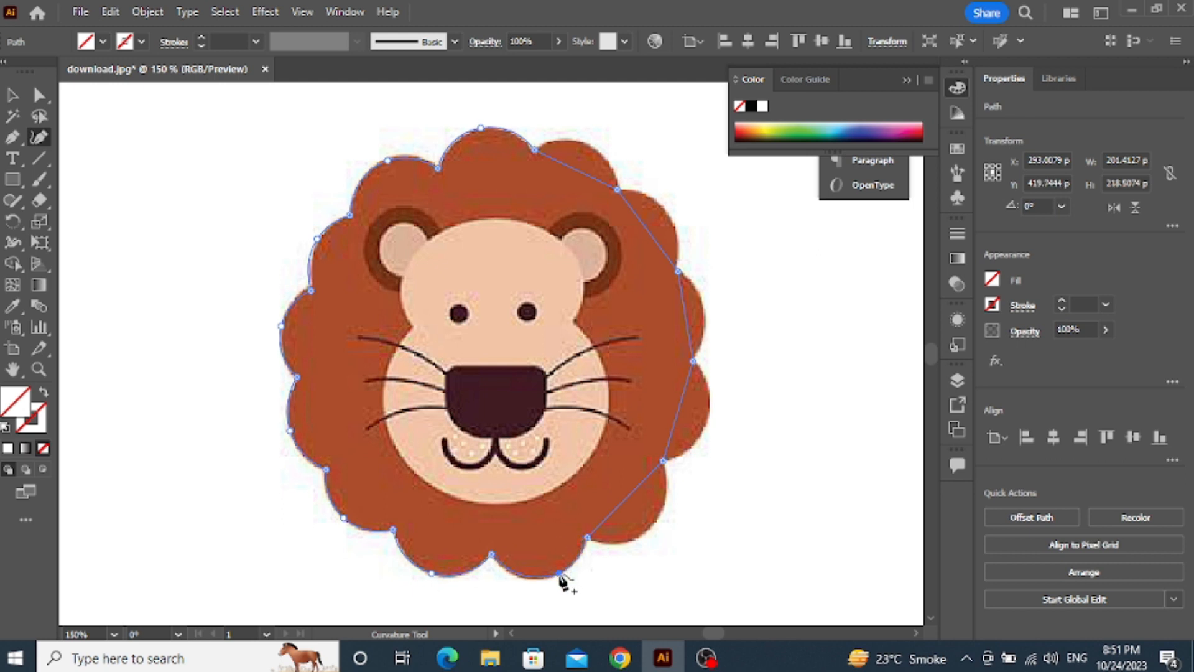
pyautogui.moveTo(633, 494); pyautogui.dragTo(650, 526)
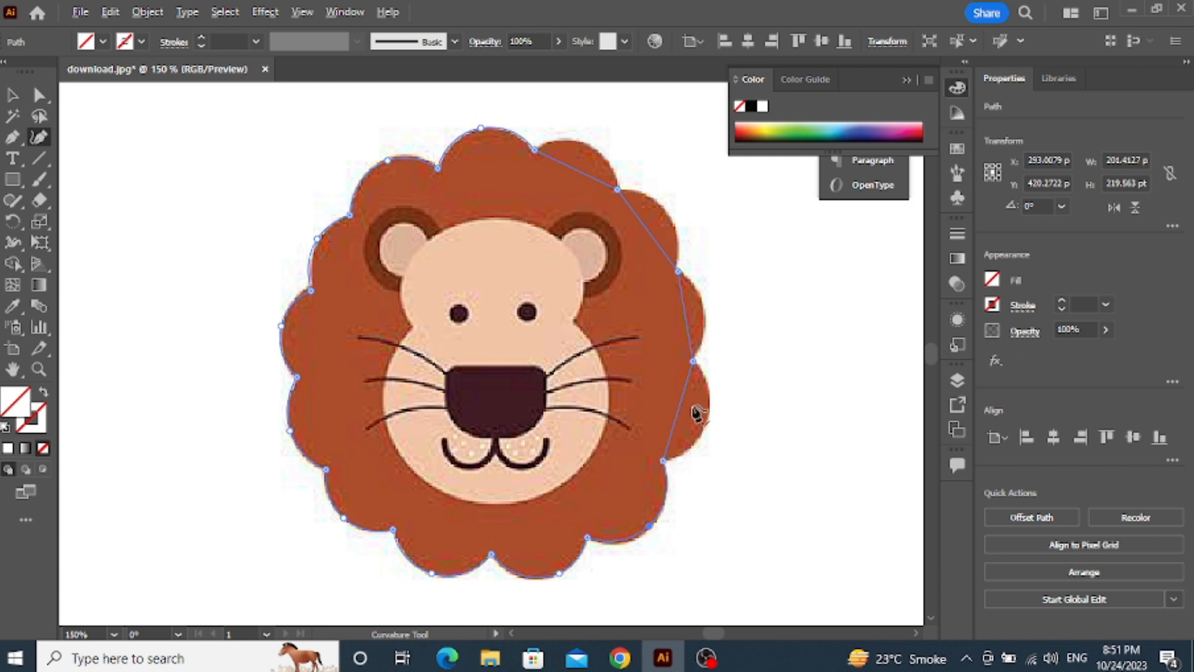
pyautogui.moveTo(682, 406); pyautogui.dragTo(712, 425)
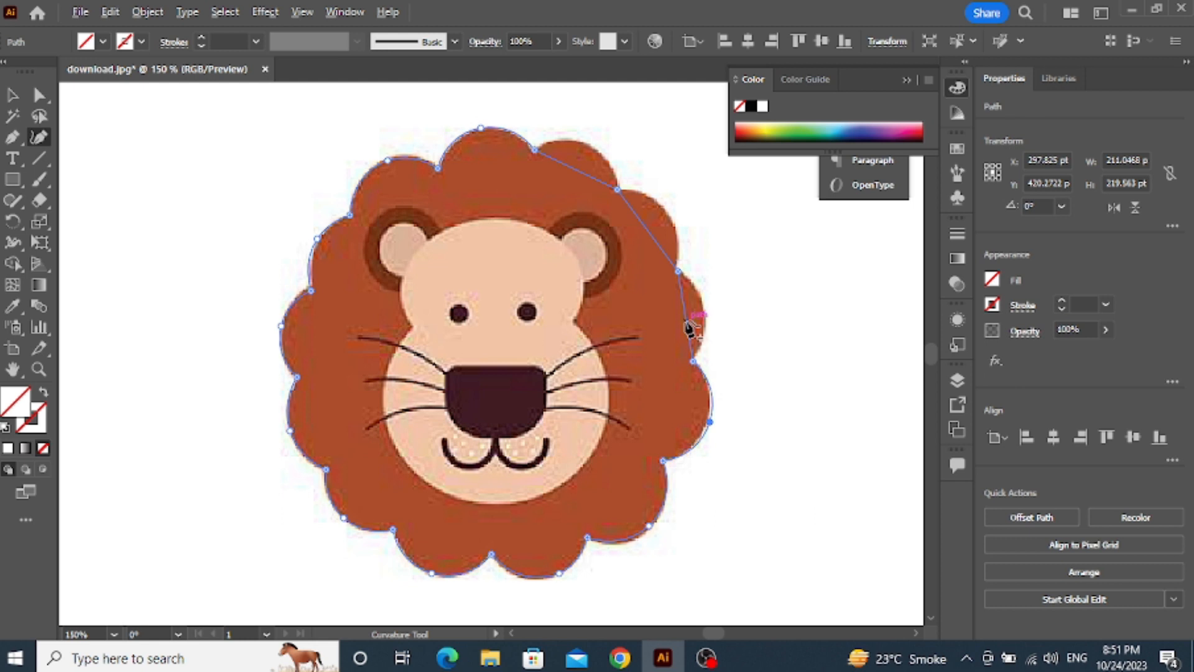
pyautogui.moveTo(688, 323); pyautogui.dragTo(709, 313)
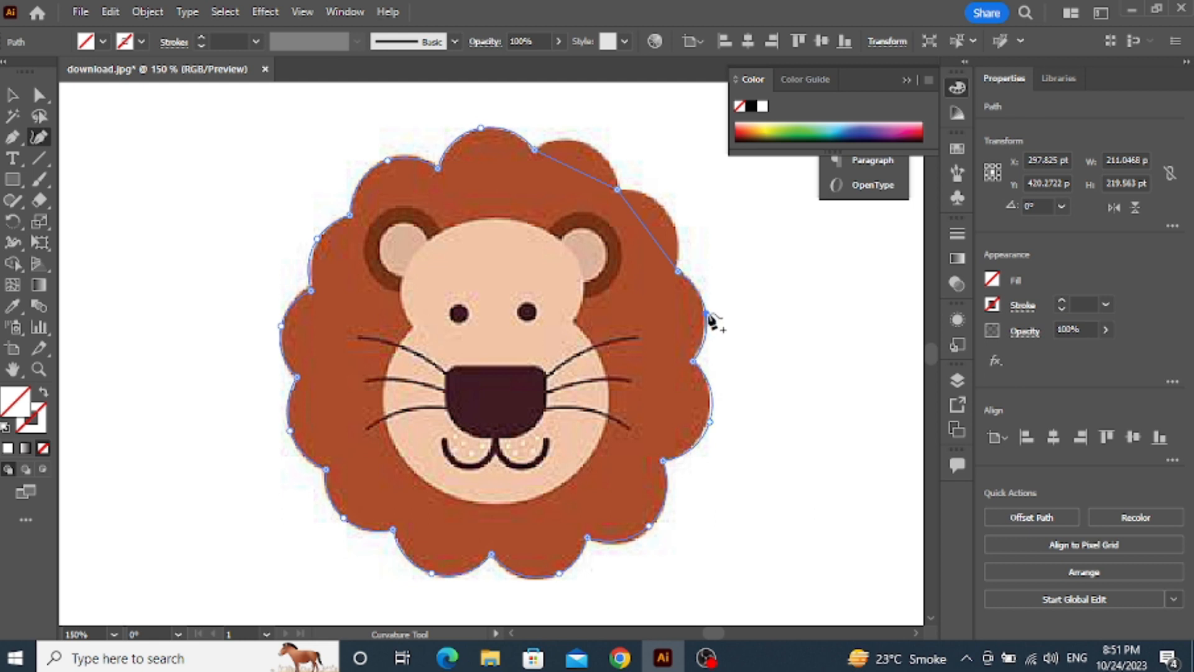
pyautogui.moveTo(655, 243); pyautogui.dragTo(662, 212)
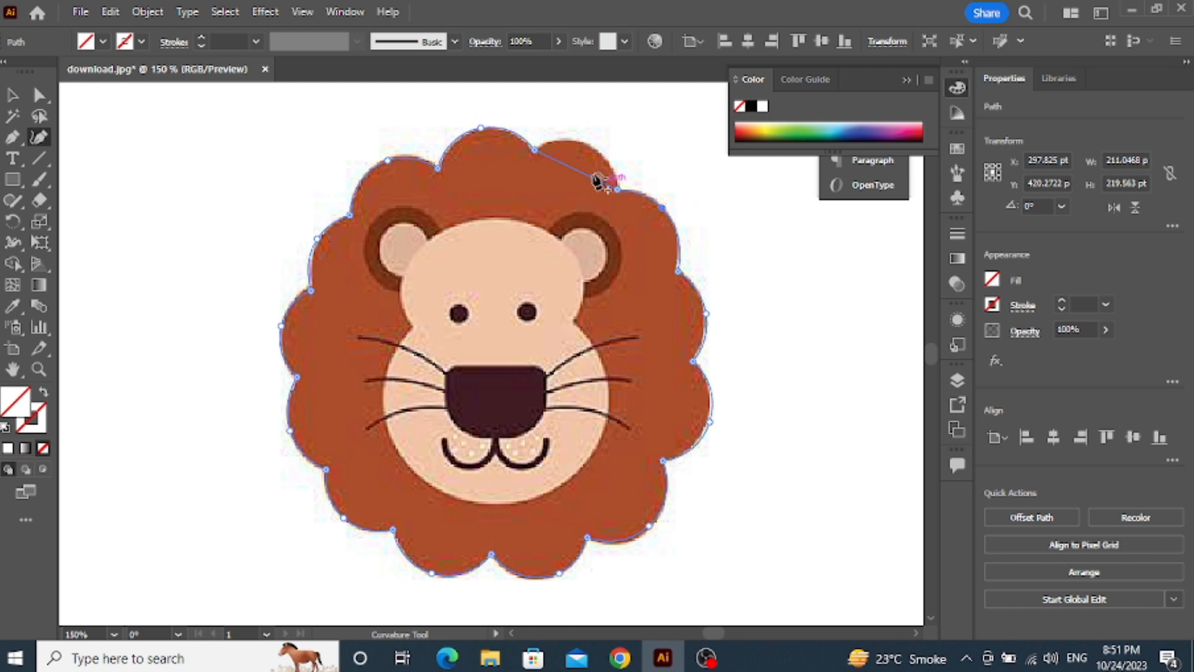
pyautogui.moveTo(591, 177); pyautogui.dragTo(588, 145)
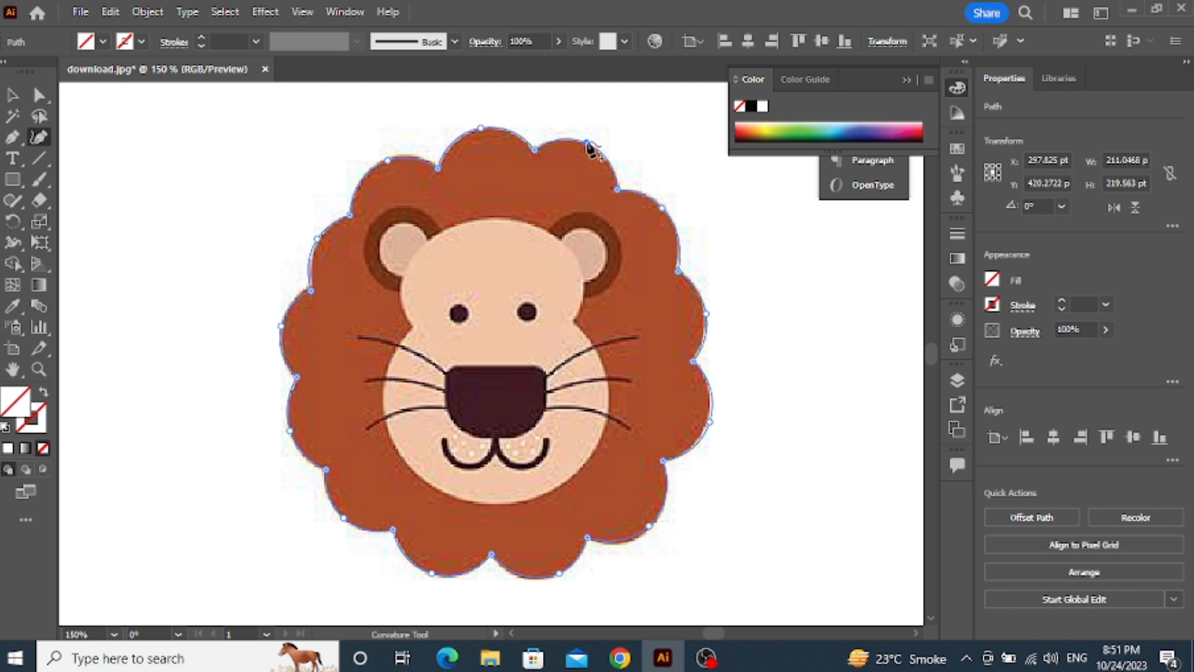
# Apply a 3 pt stroke to the mane outline and deselect it
pyautogui.click(13, 305)
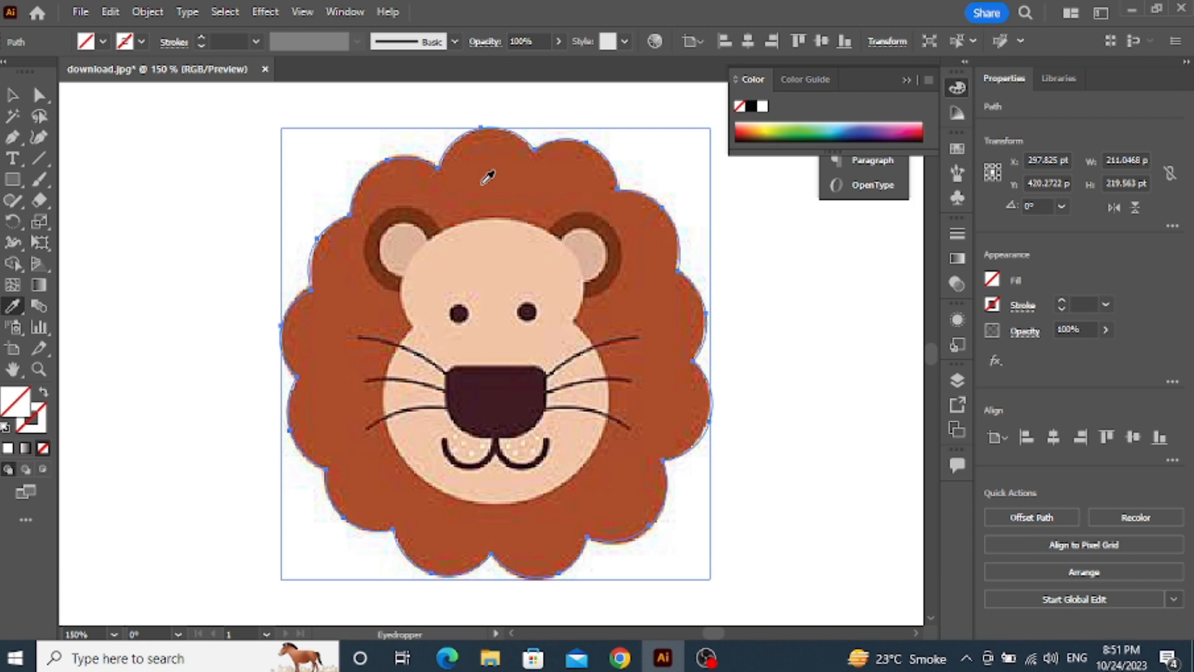
pyautogui.click(256, 41)
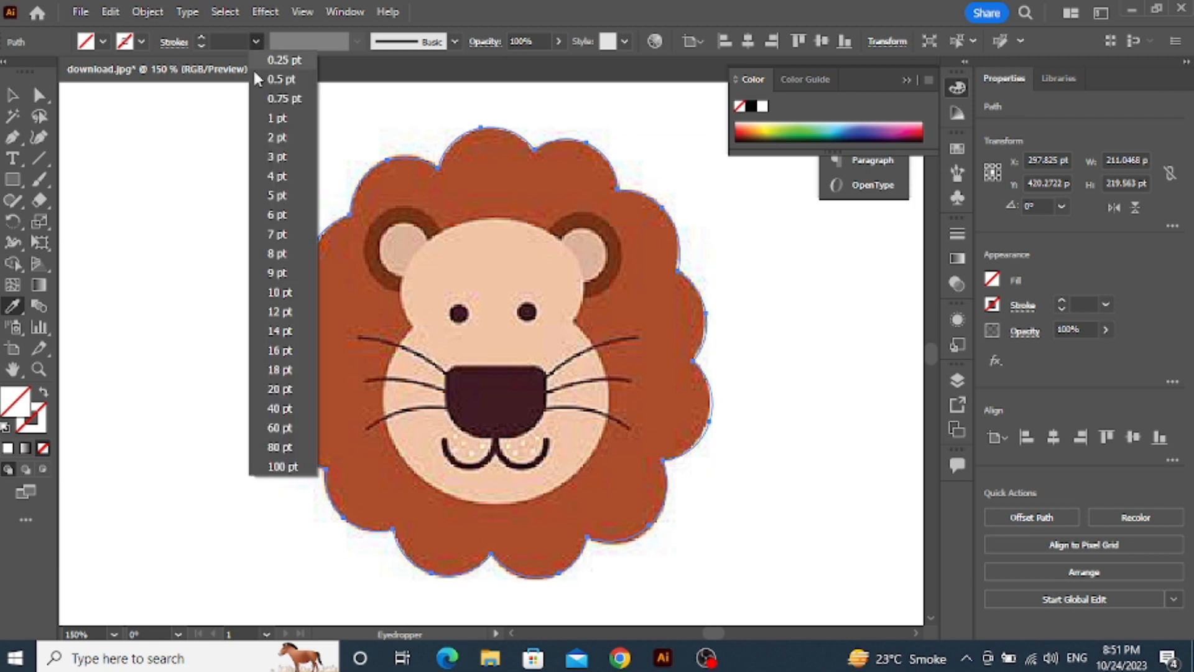
pyautogui.click(273, 174)
pyautogui.click(12, 94)
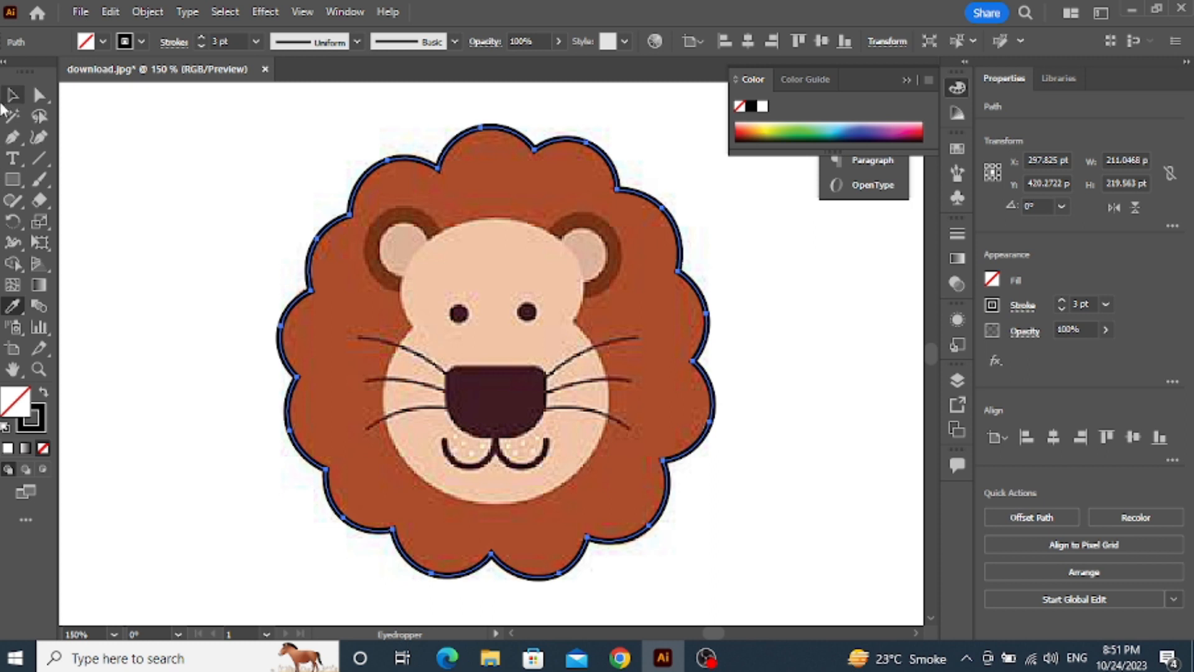
pyautogui.click(215, 208)
# Examine how well the stroked mane outline follows the lion picture
pyautogui.hotkey('ctrl', '1')
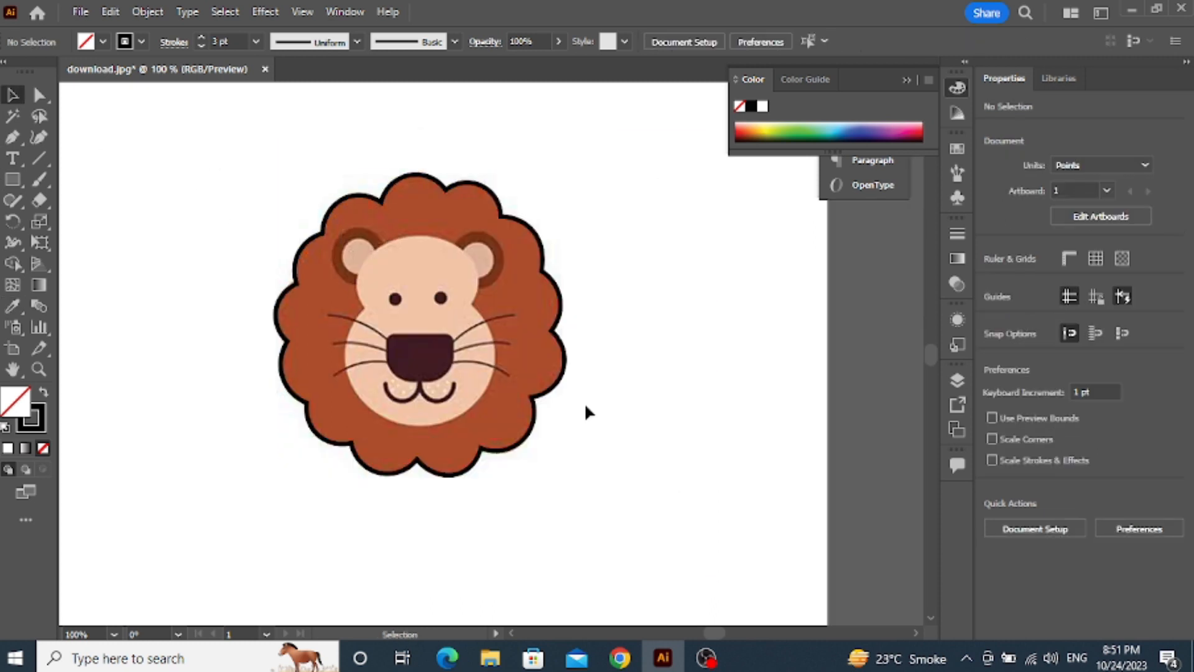
pyautogui.scroll(2, 584, 402)
pyautogui.scroll(-1, 603, 416)
pyautogui.scroll(-5, 193, 166)
pyautogui.scroll(3, 248, 218)
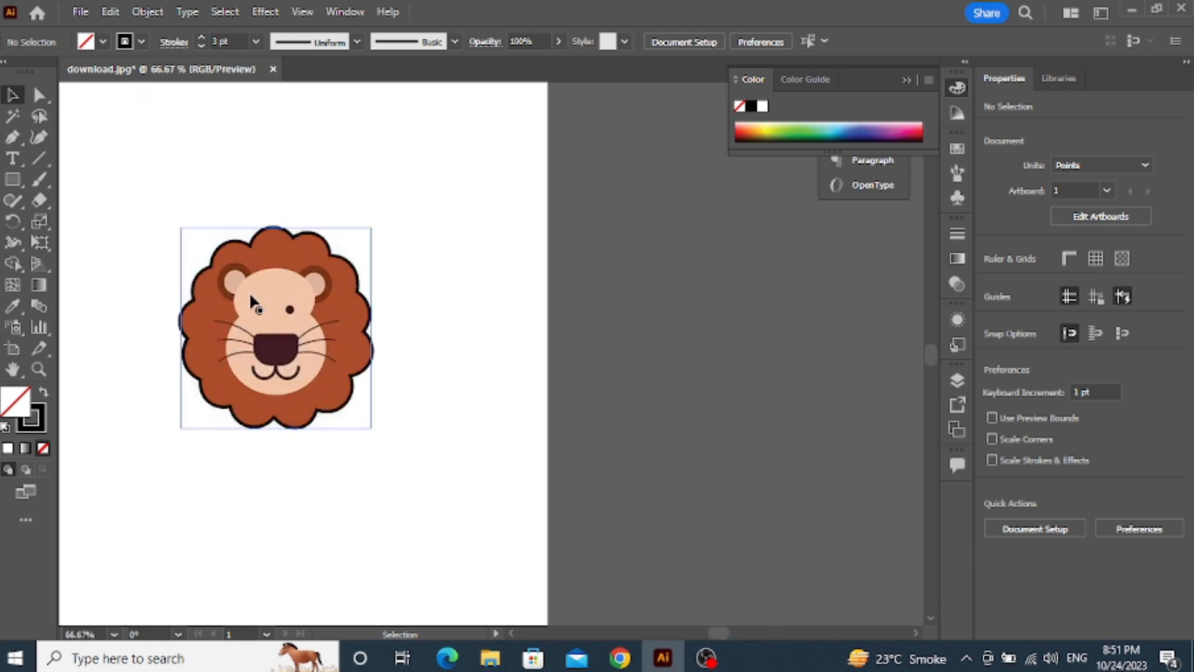
pyautogui.scroll(3, 246, 303)
pyautogui.scroll(-3, 247, 305)
pyautogui.scroll(3, 349, 311)
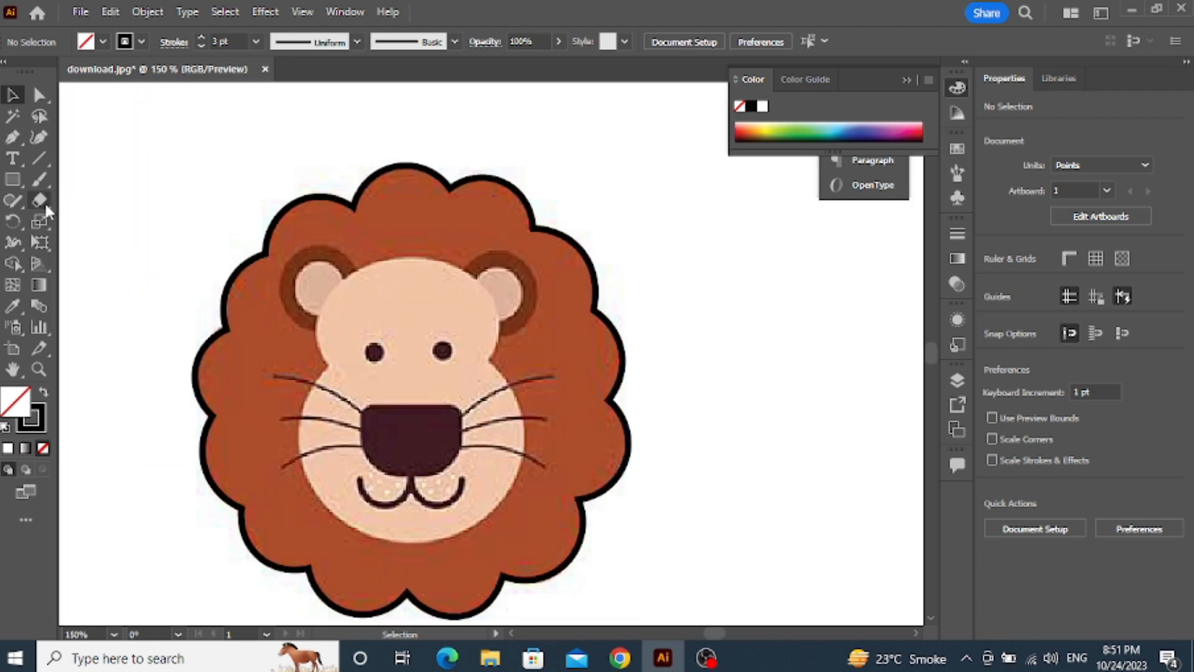
# Draw a circle about 38 pt wide with the Ellipse tool and position it over the lion's left-hand ear
pyautogui.click(21, 187)
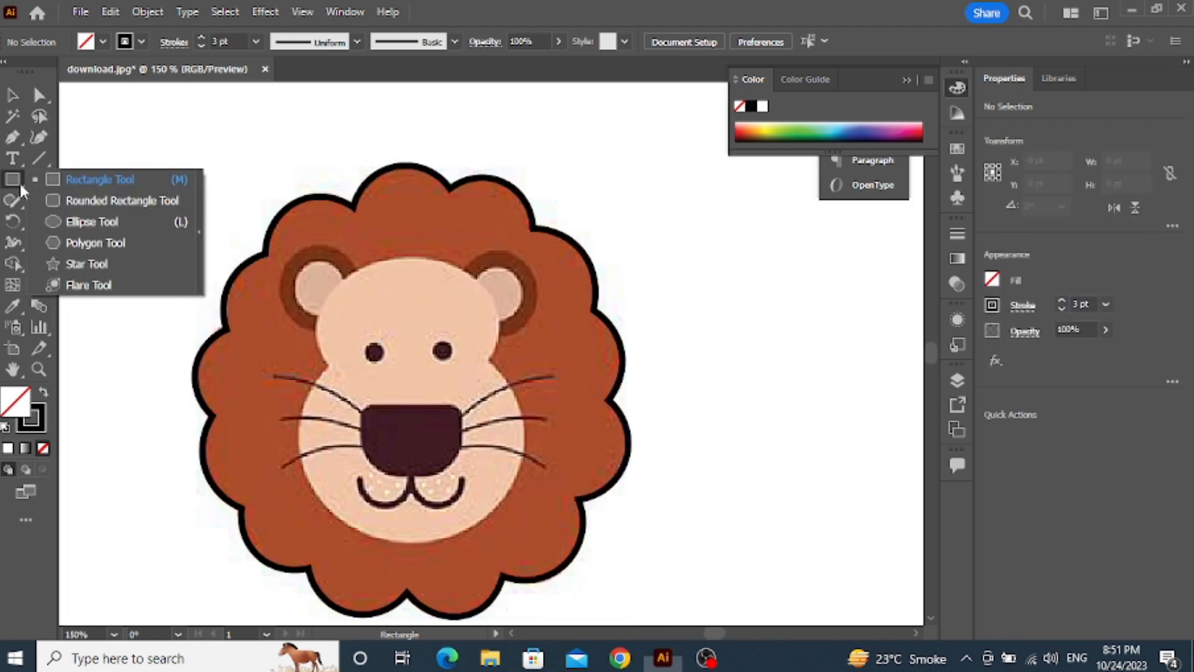
pyautogui.click(79, 222)
pyautogui.moveTo(313, 288); pyautogui.dragTo(353, 326)
pyautogui.click(11, 94)
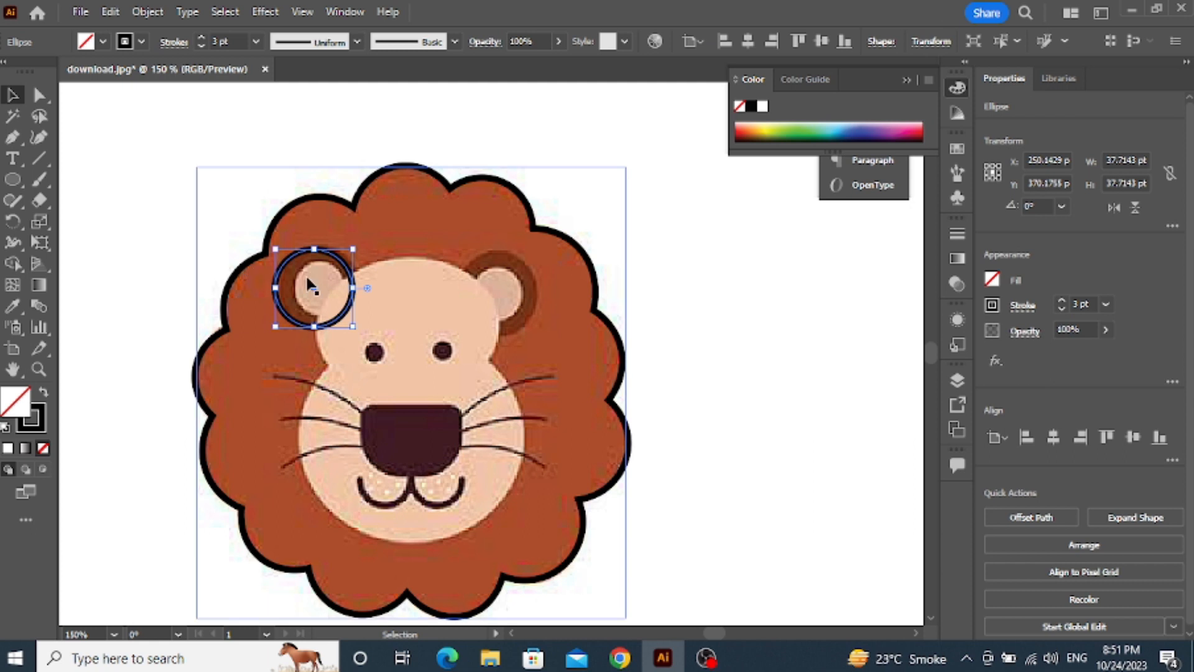
pyautogui.moveTo(309, 286); pyautogui.dragTo(316, 286)
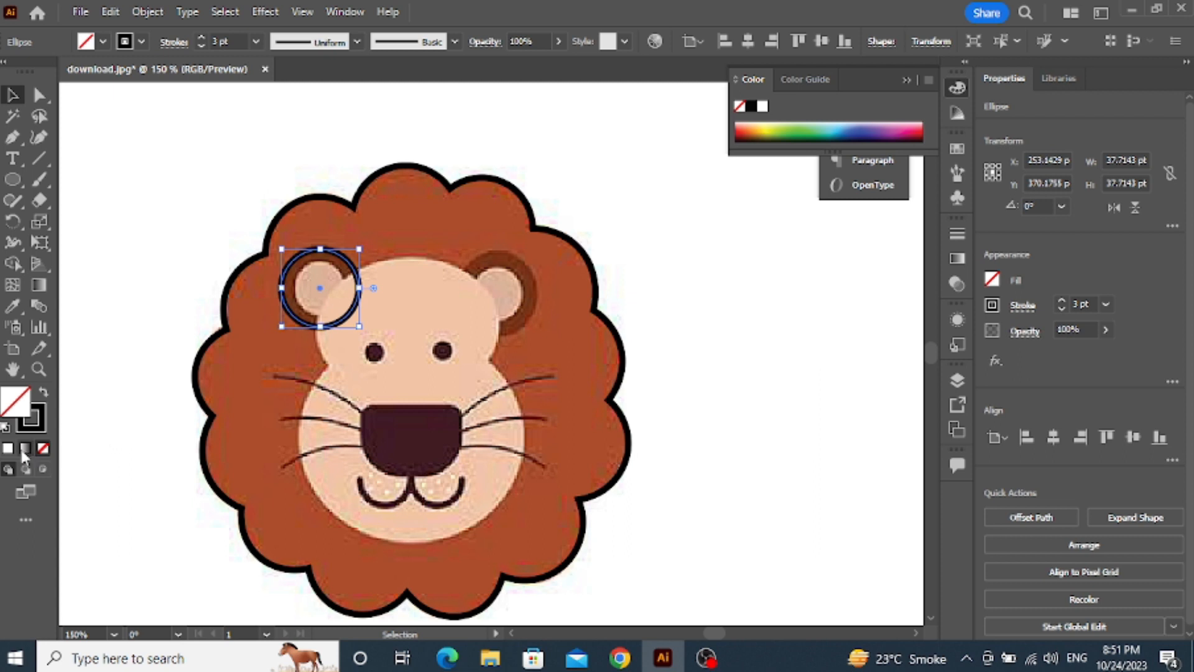
pyautogui.click(13, 306)
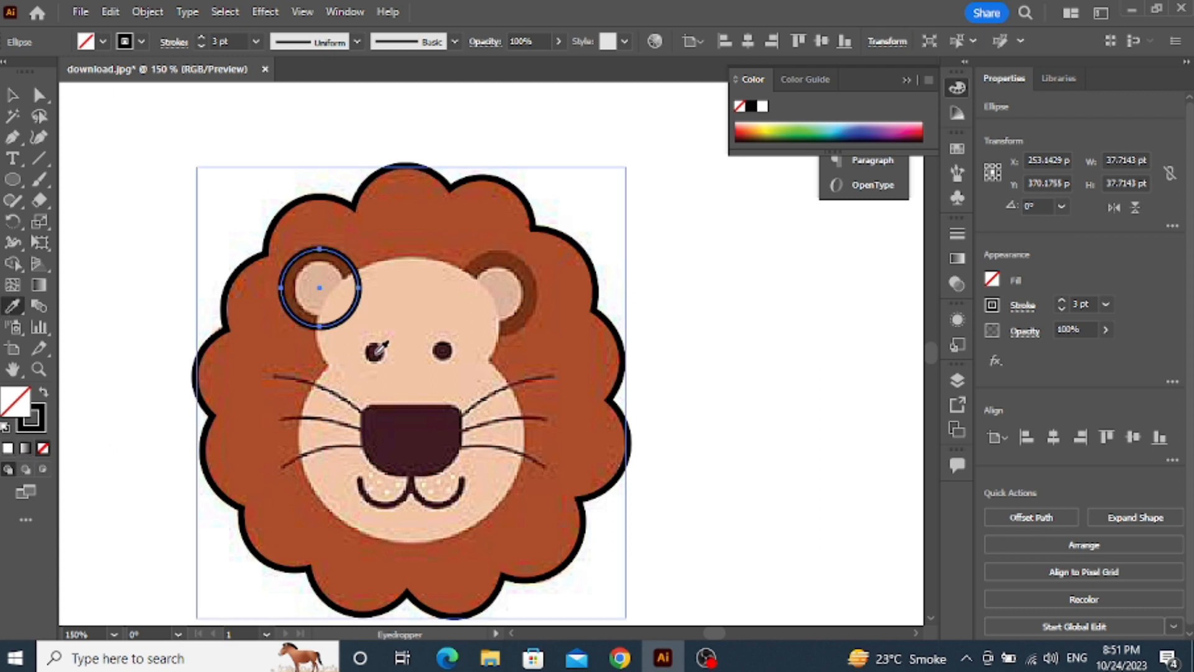
pyautogui.click(391, 307)
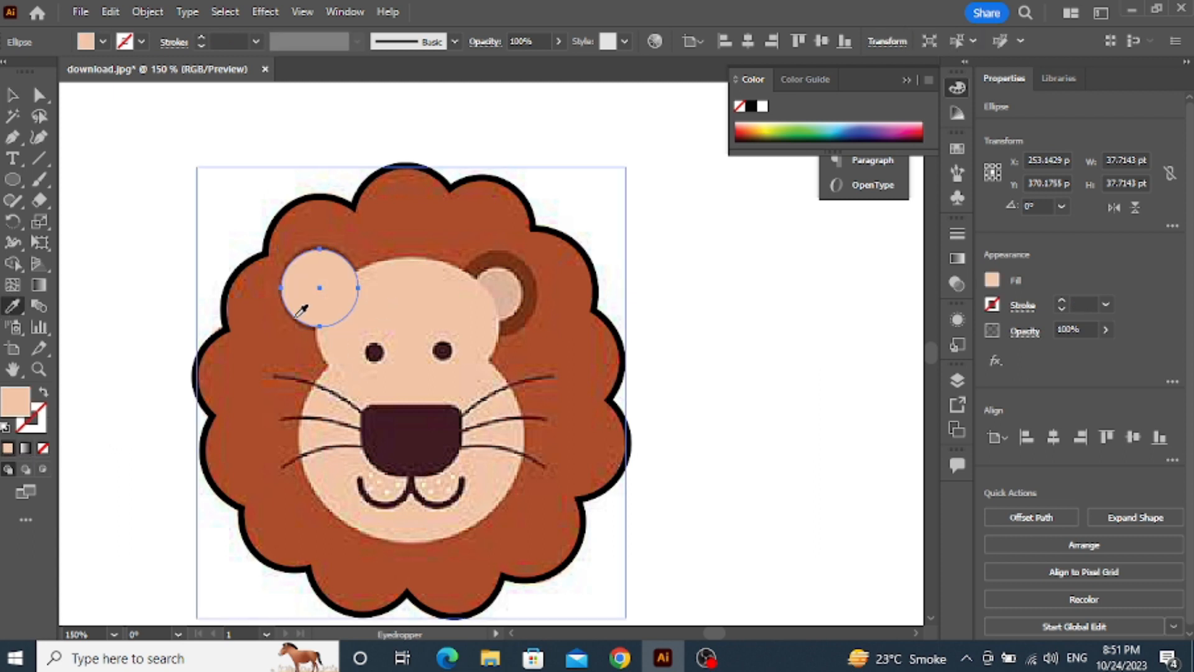
pyautogui.click(44, 449)
# Set the stroke weight of the ear circle to 5 pt
pyautogui.click(255, 41)
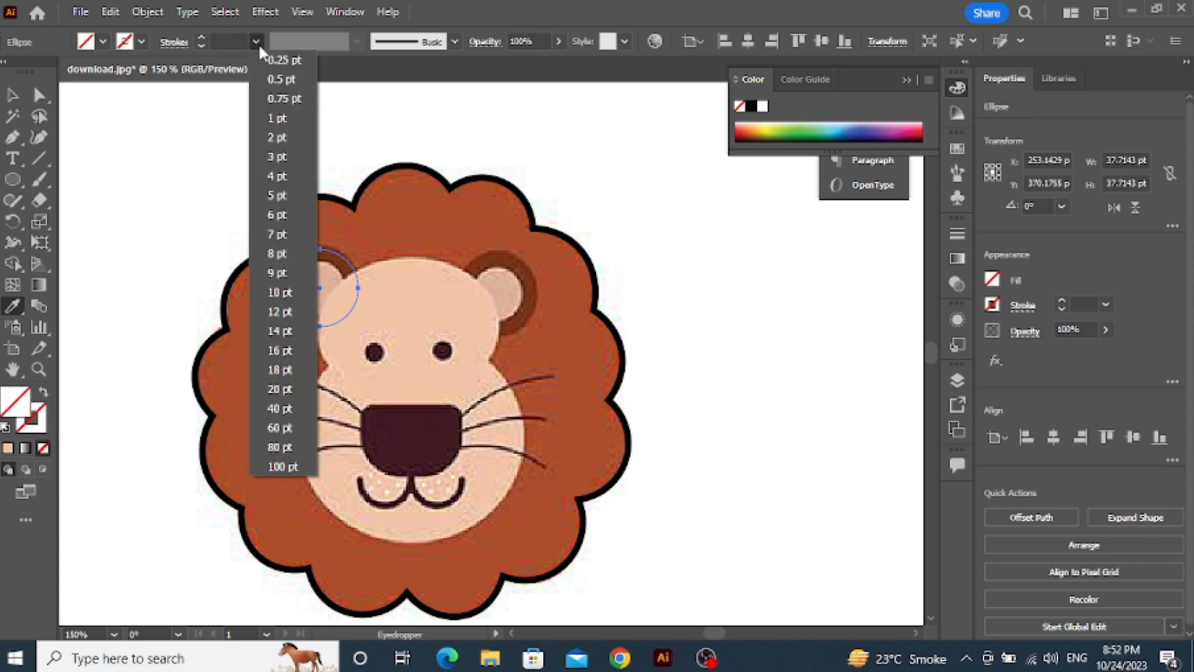
pyautogui.click(279, 197)
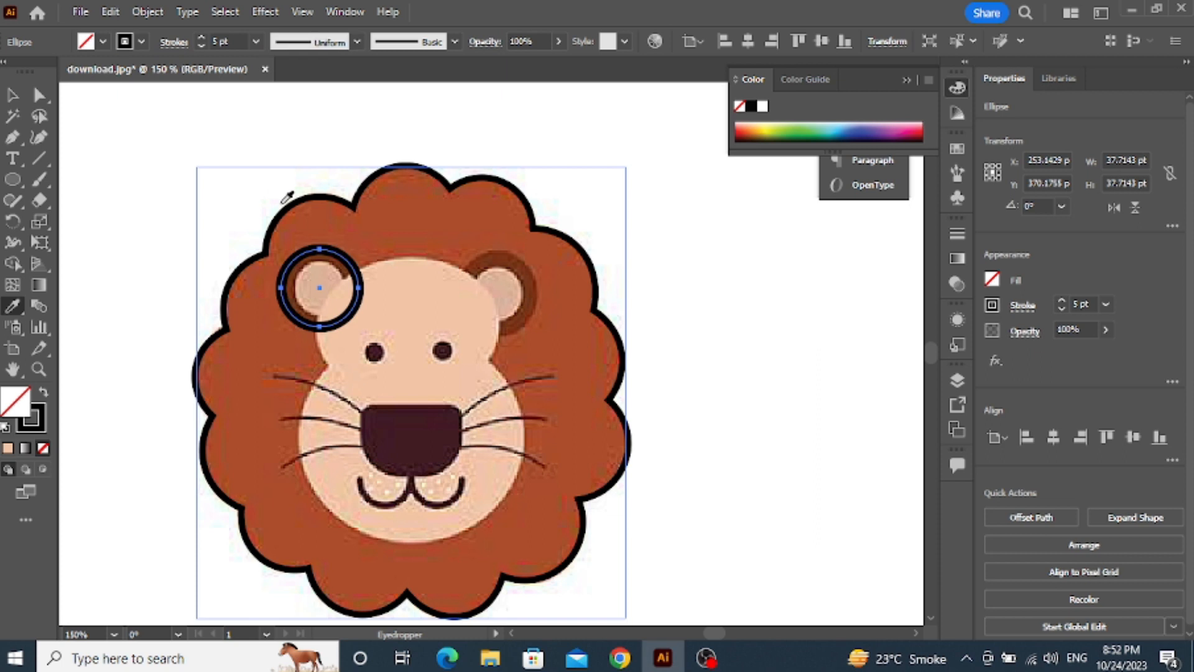
# Set the ear circle's stroke weight to 7 pt and scale the circle down to about 33 pt wide
pyautogui.click(257, 41)
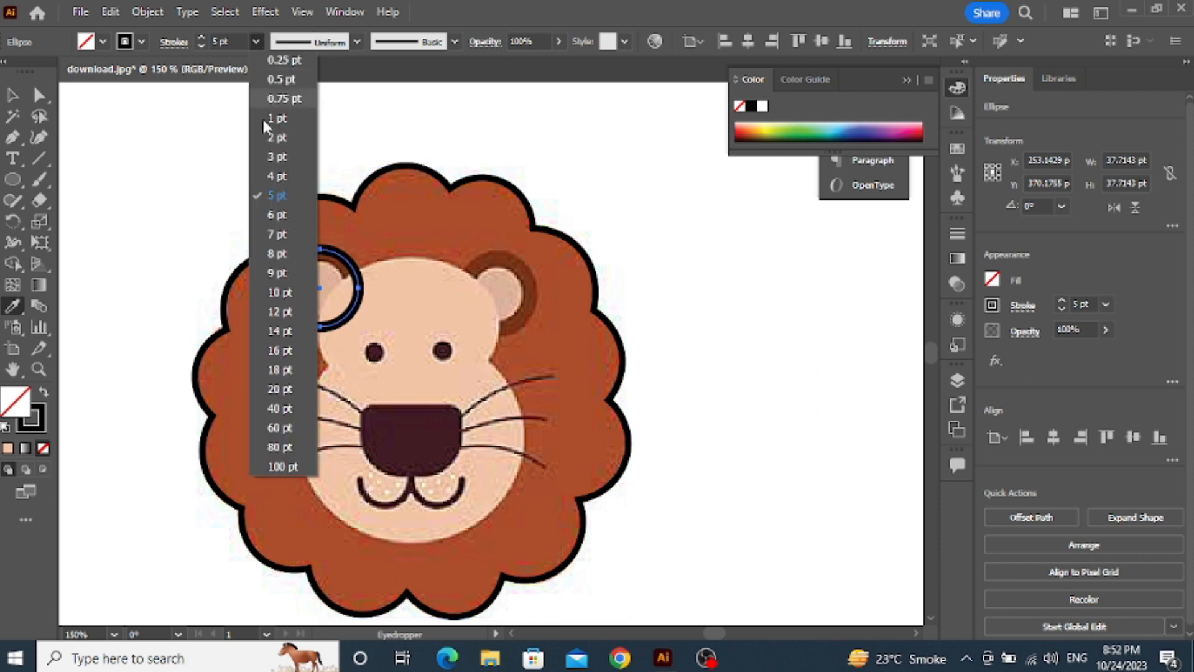
pyautogui.click(274, 234)
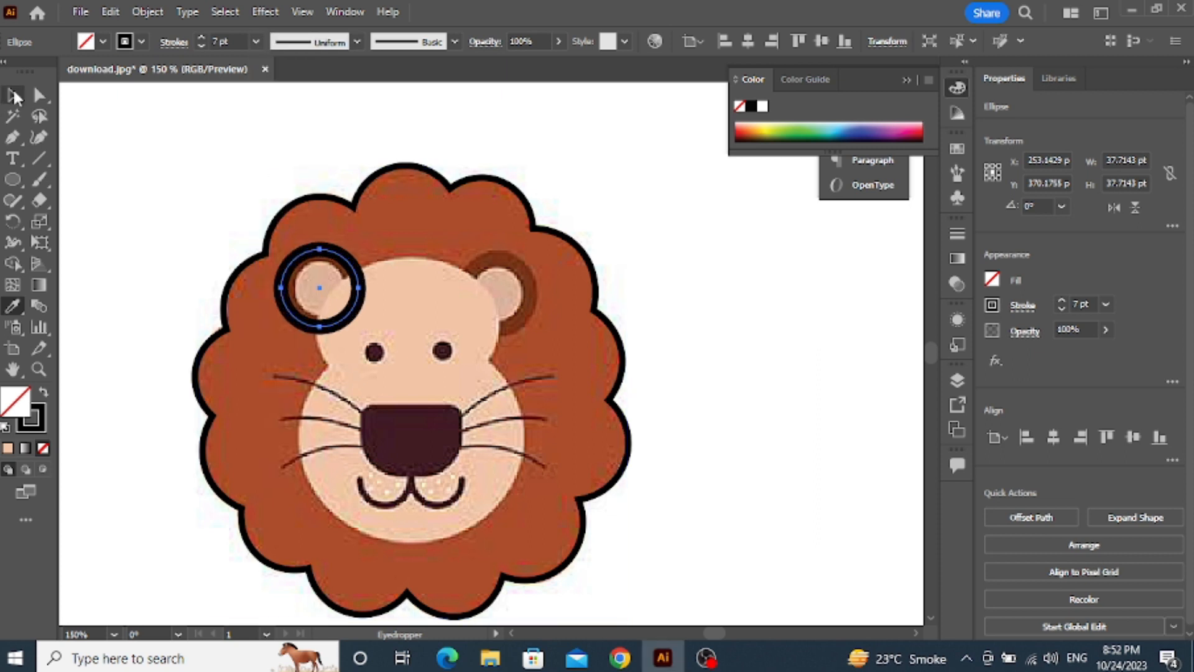
pyautogui.click(14, 97)
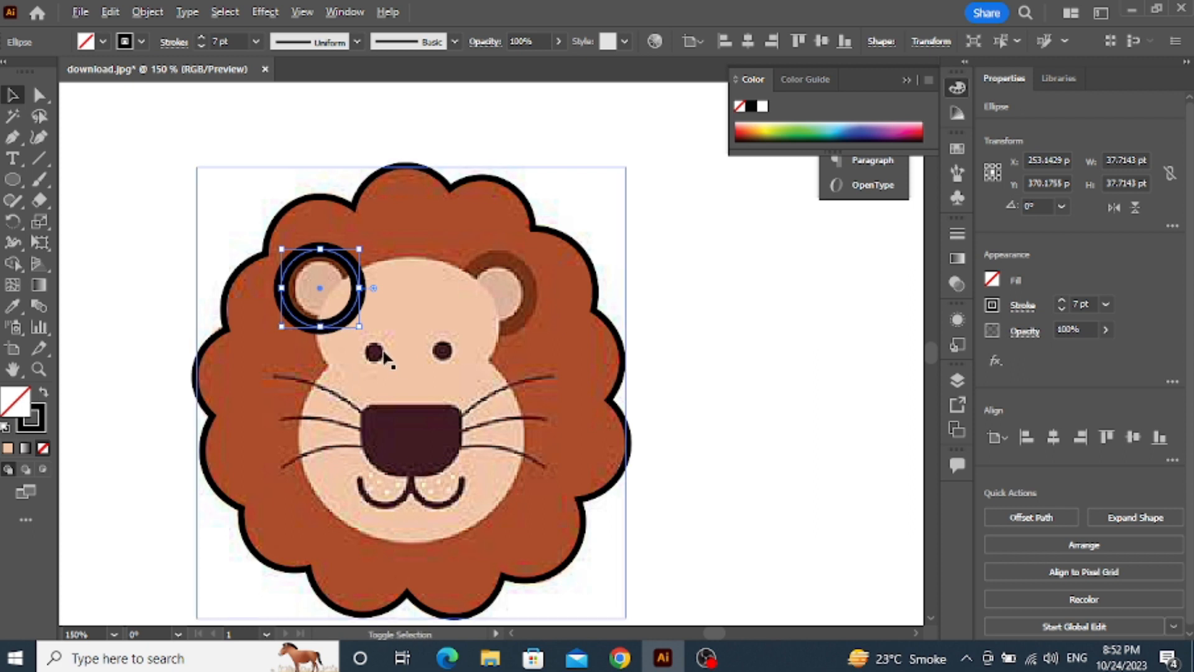
pyautogui.moveTo(359, 327); pyautogui.dragTo(355, 323)
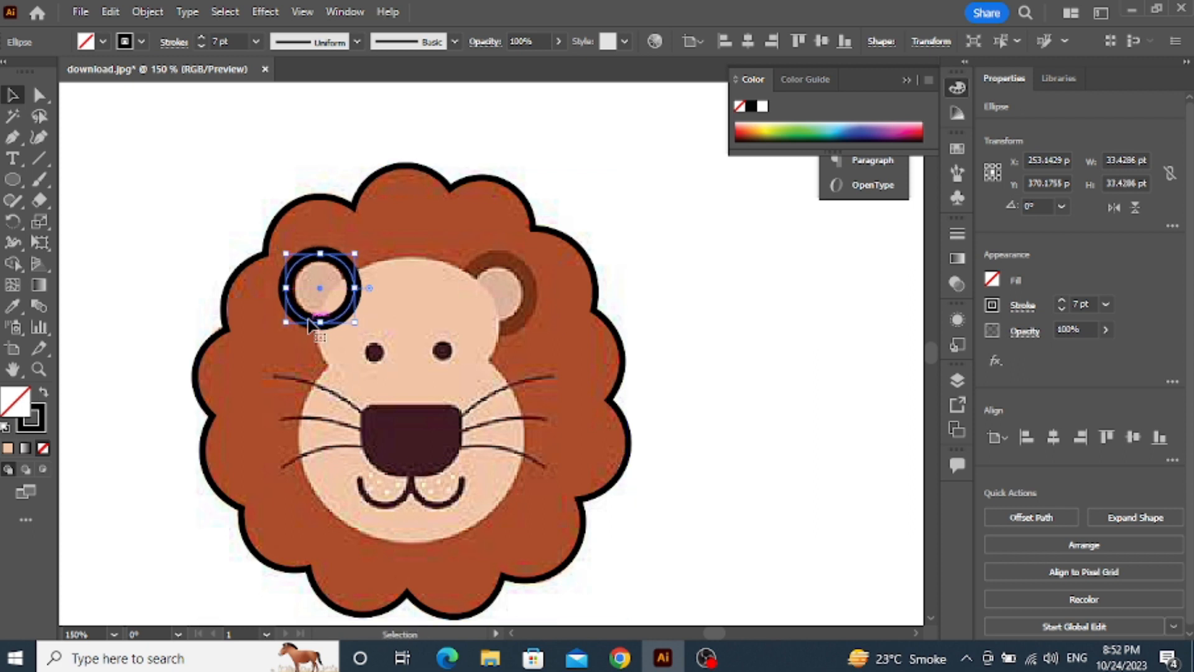
# Fill the ear circle with peach and color its stroke with the dark brown sampled from the picture's other ear
pyautogui.click(9, 450)
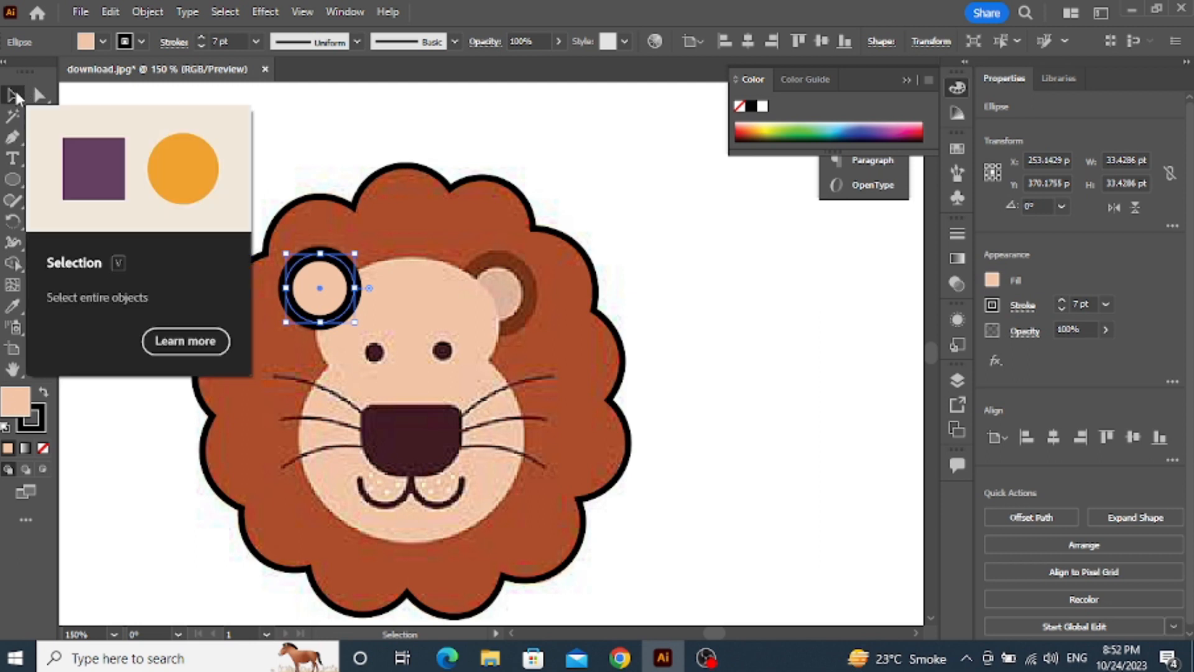
pyautogui.click(42, 418)
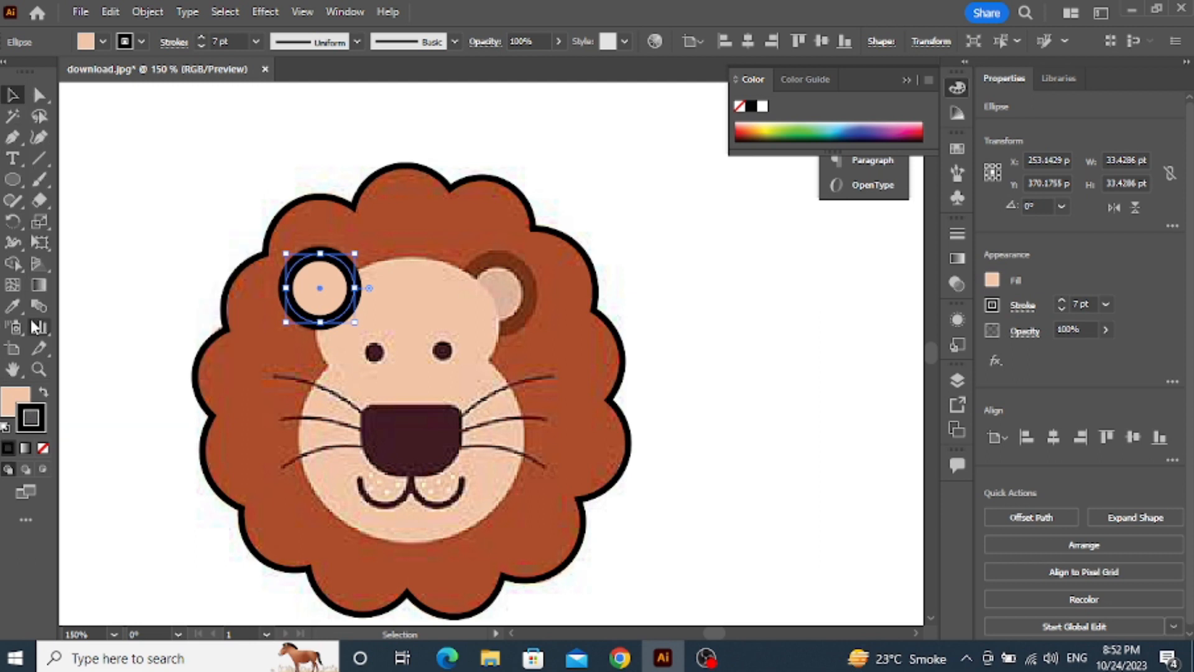
pyautogui.click(19, 304)
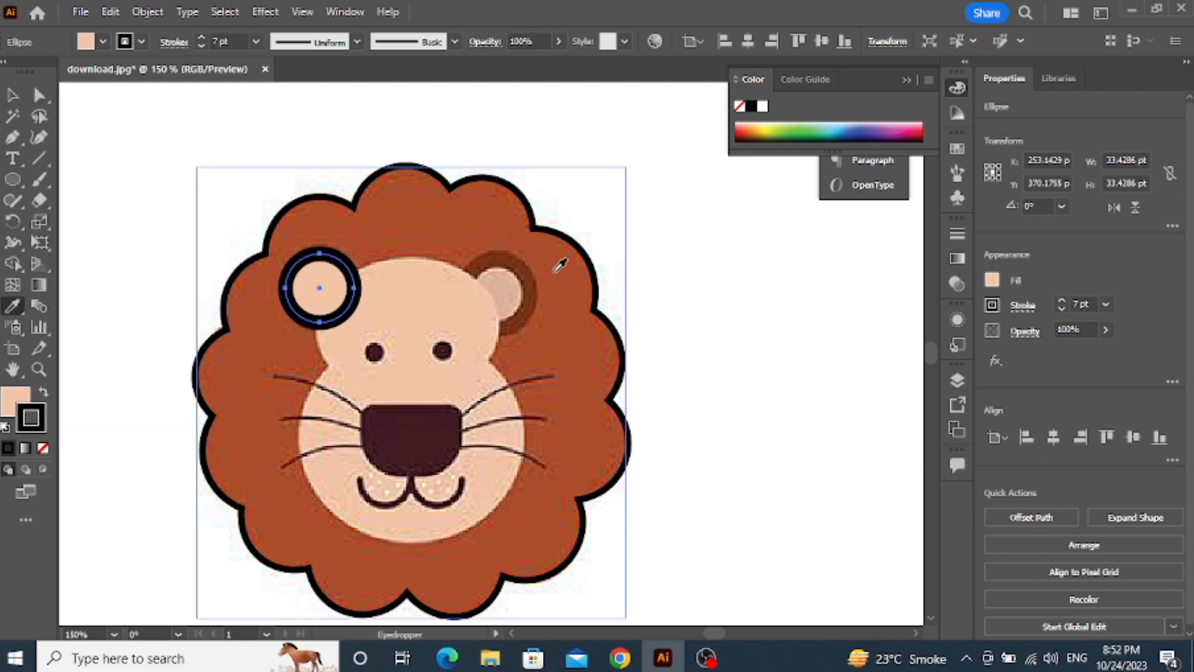
pyautogui.click(513, 259)
pyautogui.click(502, 274)
pyautogui.press('v')
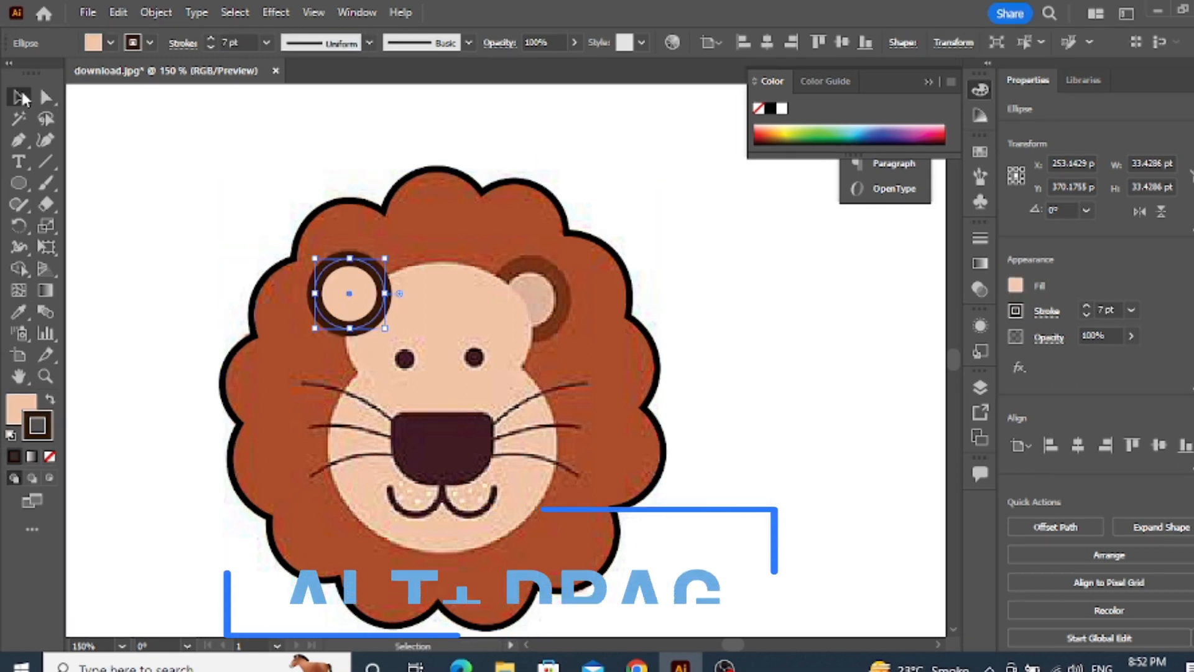
# Duplicate the finished ear circle horizontally and place the copy over the lion's right-hand ear
pyautogui.click(244, 177)
pyautogui.scroll(-2, 341, 339)
pyautogui.scroll(2, 345, 343)
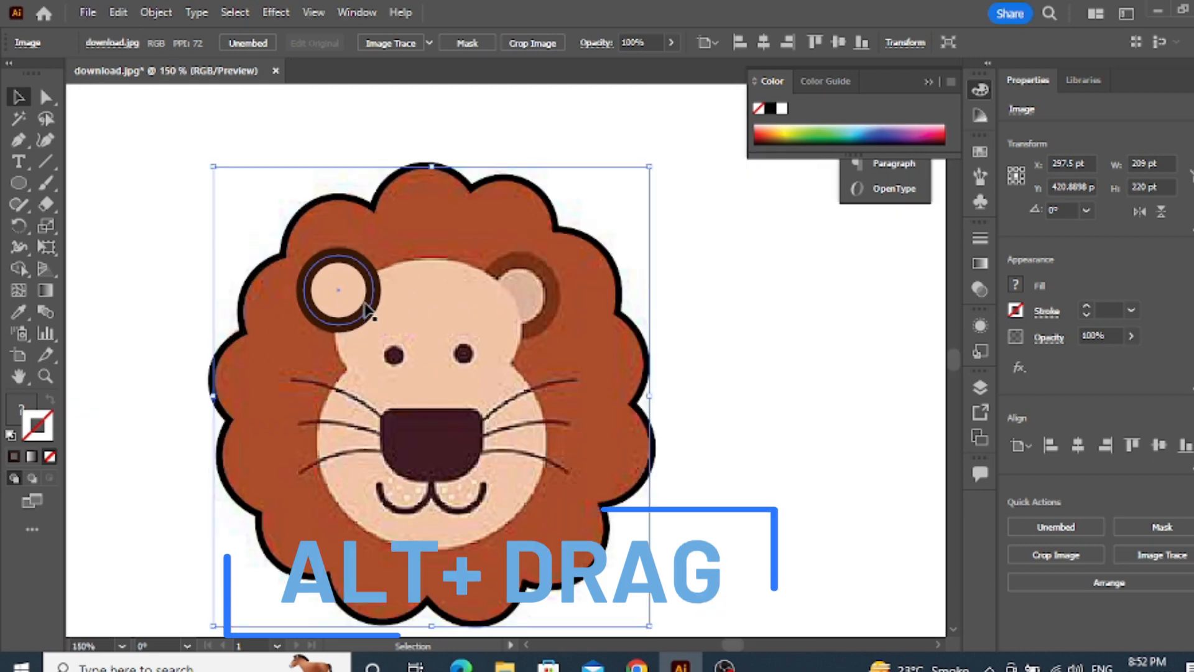
pyautogui.click(339, 290)
pyautogui.moveTo(338, 291); pyautogui.dragTo(520, 289)
pyautogui.hotkey('alt', 'shift')
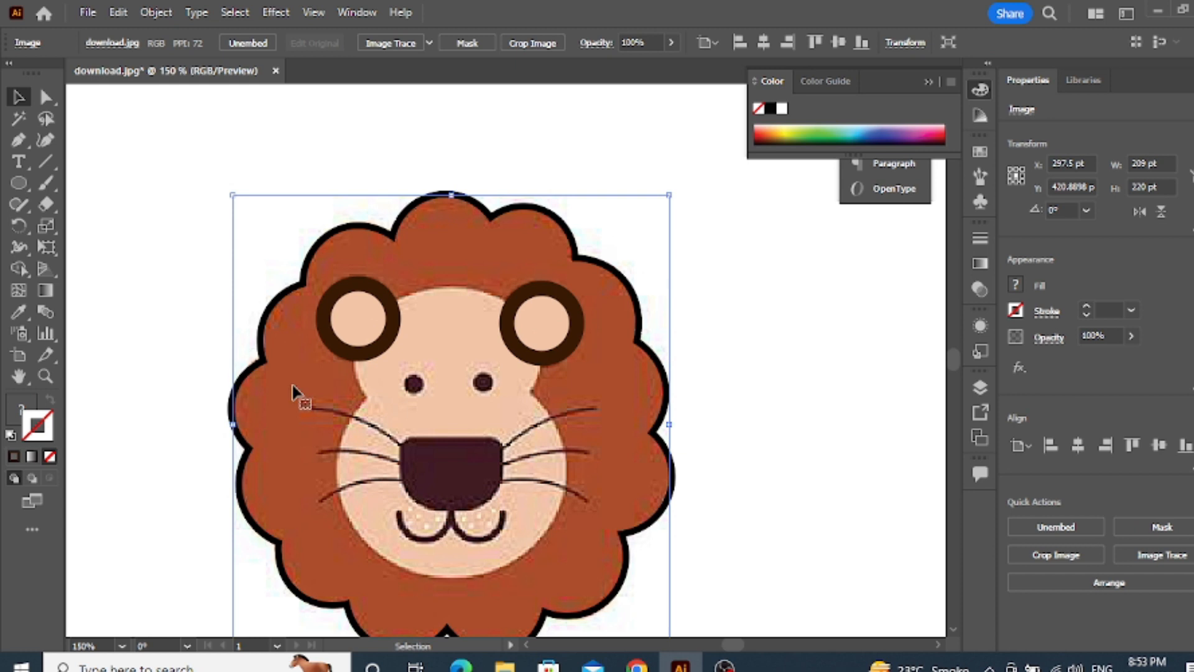
# Expand Layer 1 and hide both ear ellipses so the picture underneath can be traced
pyautogui.scroll(-1, 317, 404)
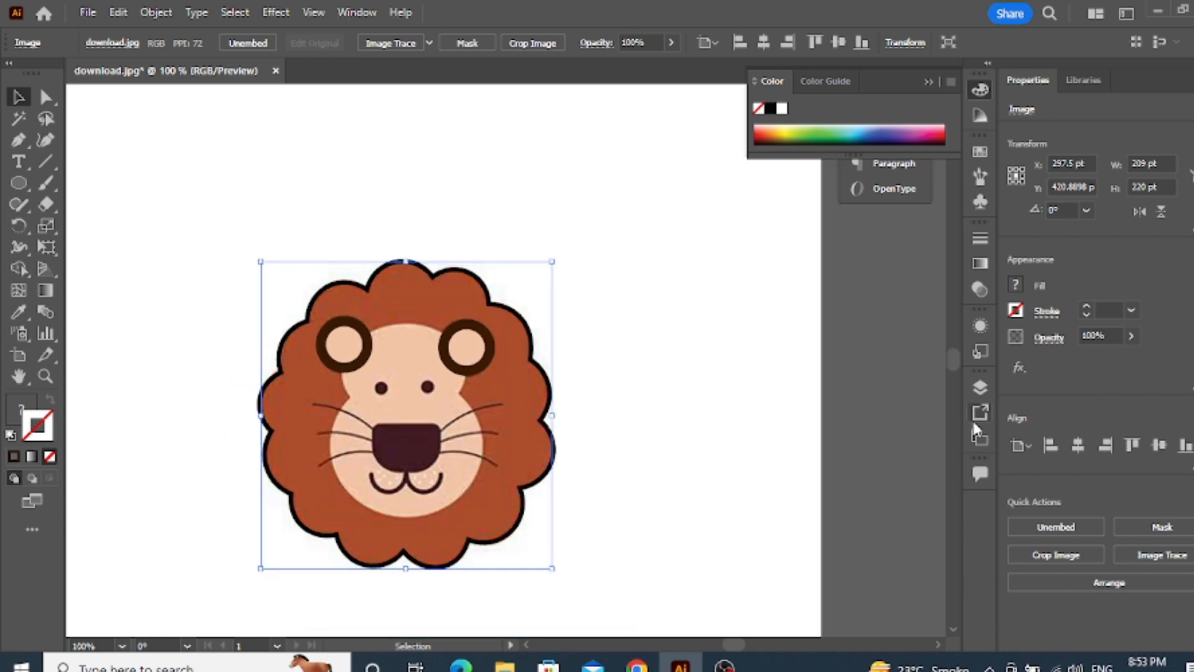
pyautogui.click(980, 384)
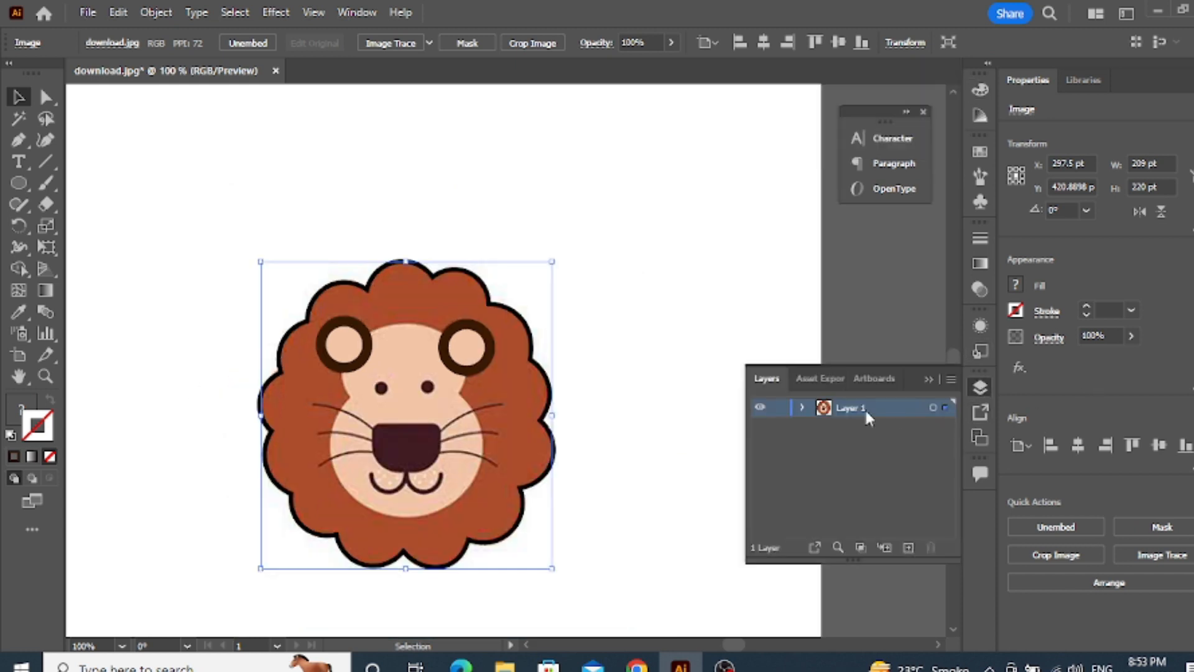
pyautogui.click(803, 408)
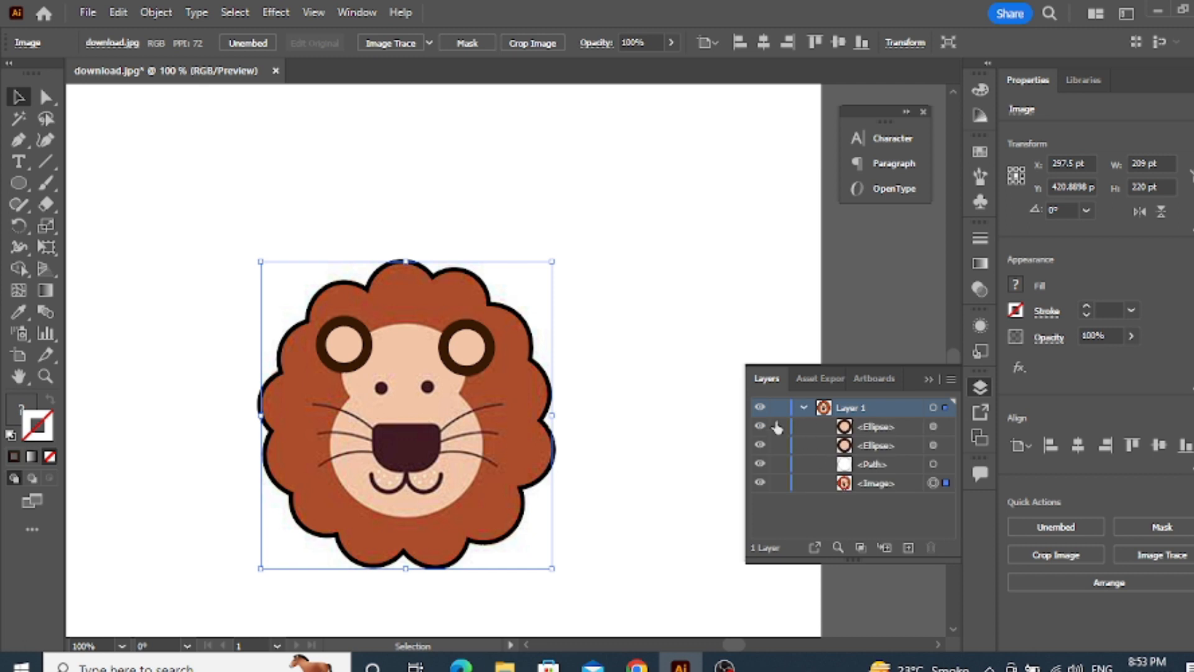
pyautogui.click(760, 426)
pyautogui.click(760, 444)
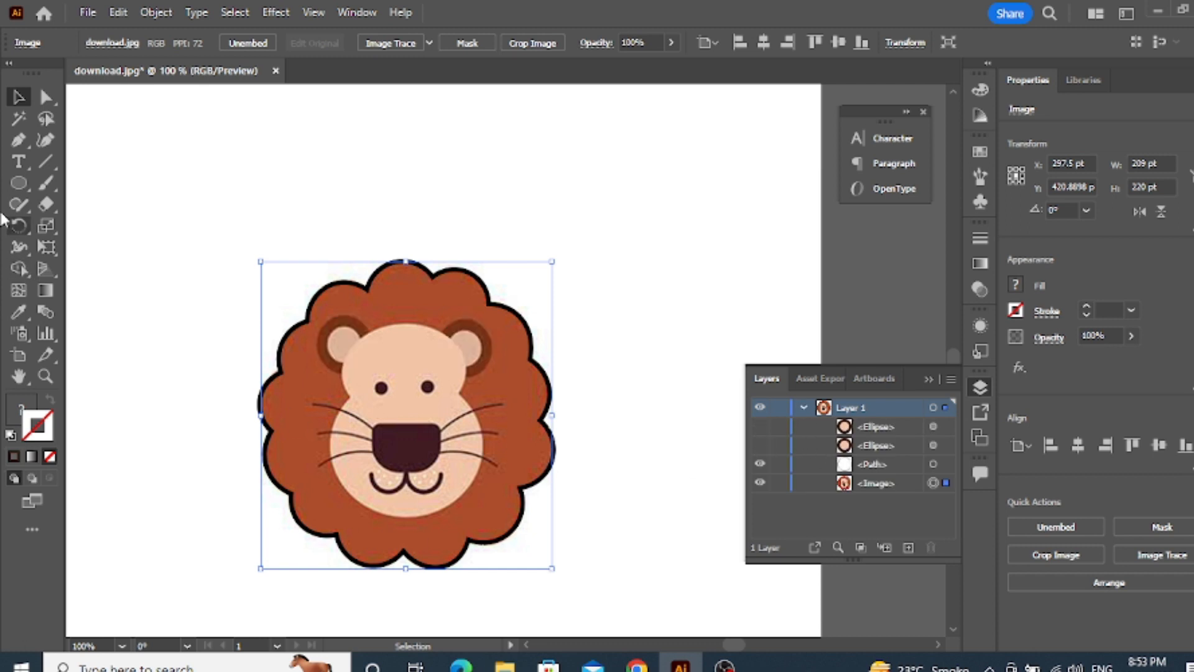
# Draw a closed four-point path with the Pen tool through the forehead top, both cheek notches and the chin
pyautogui.click(18, 140)
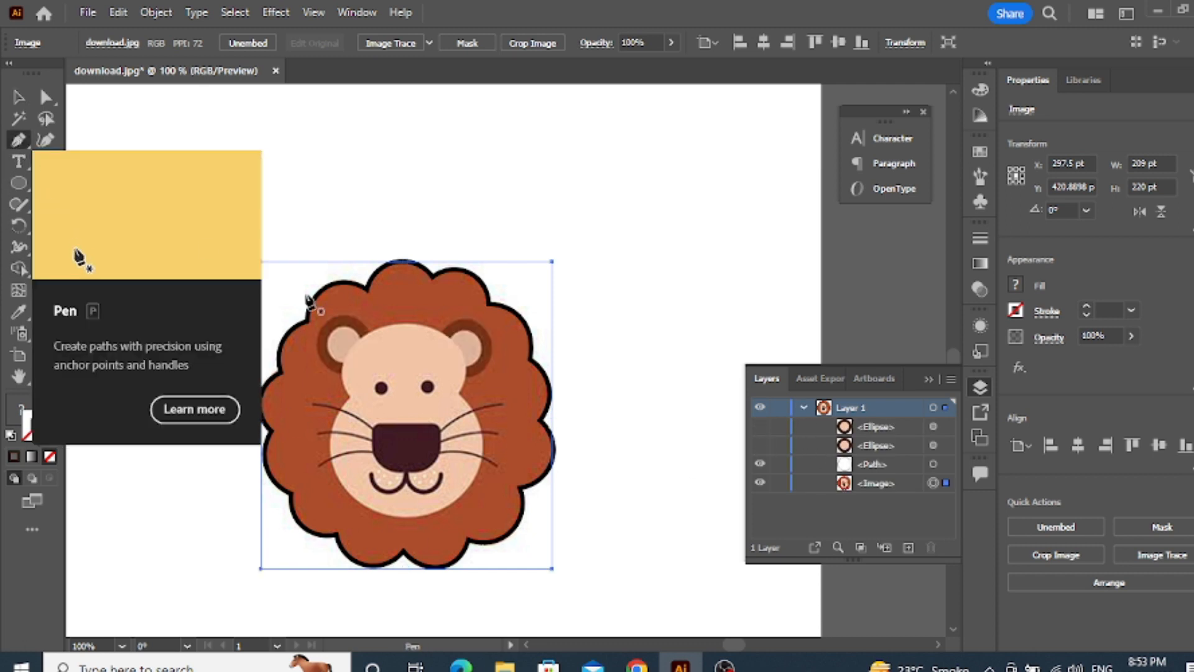
pyautogui.scroll(1, 416, 397)
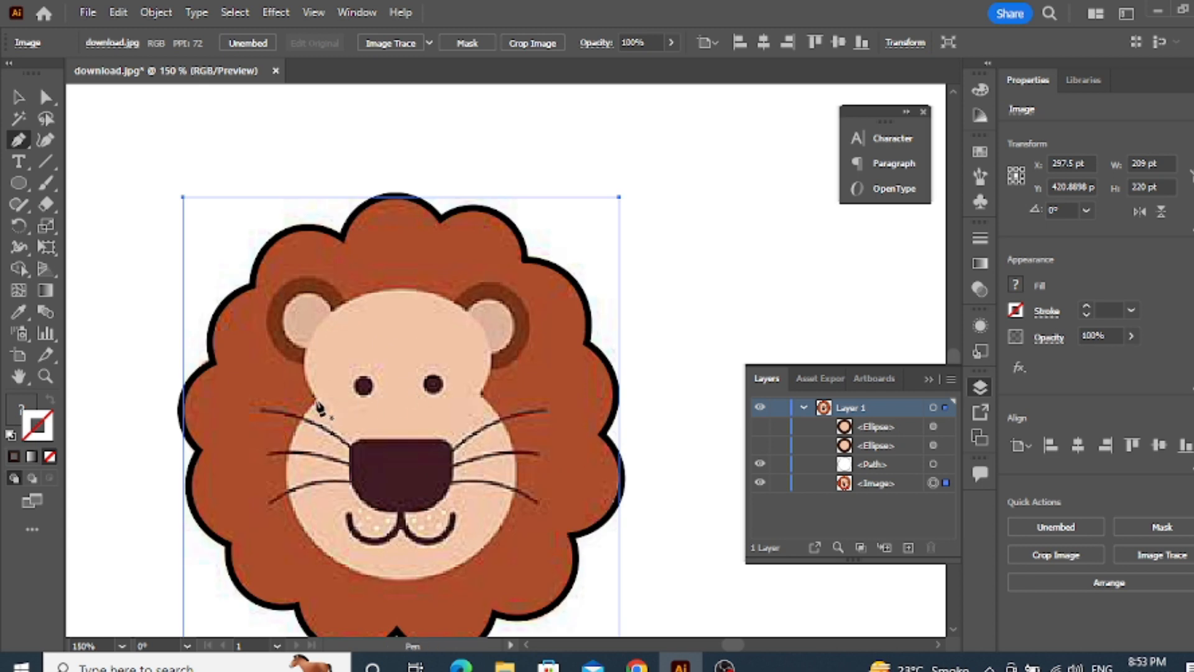
pyautogui.click(315, 397)
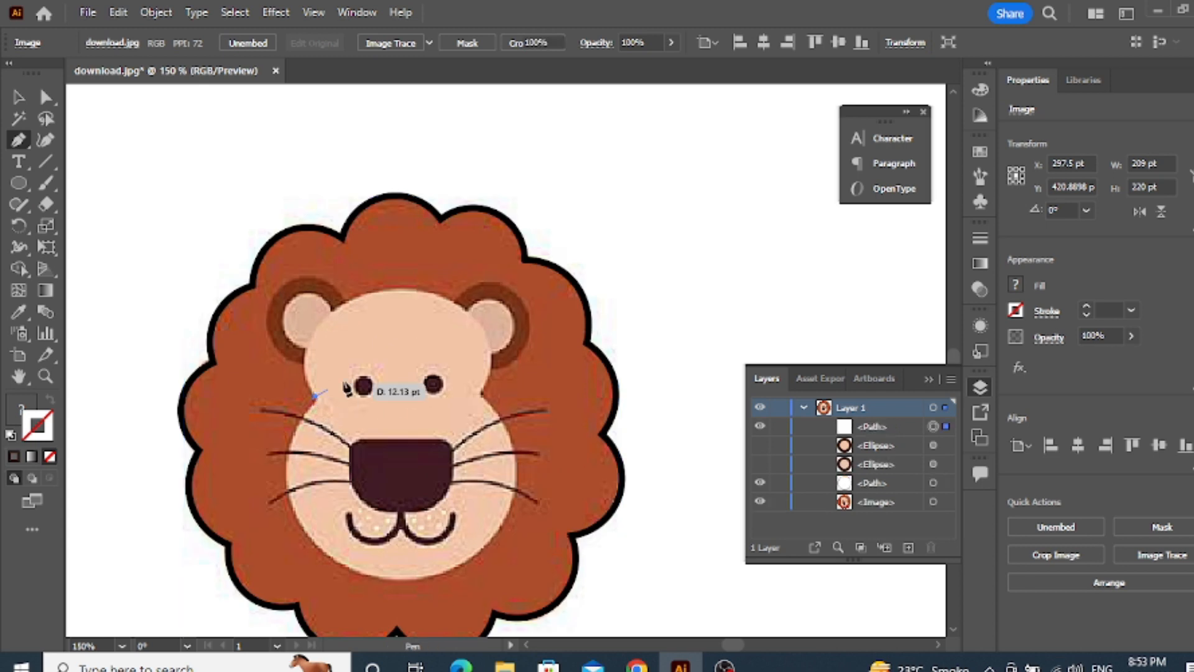
pyautogui.click(401, 290)
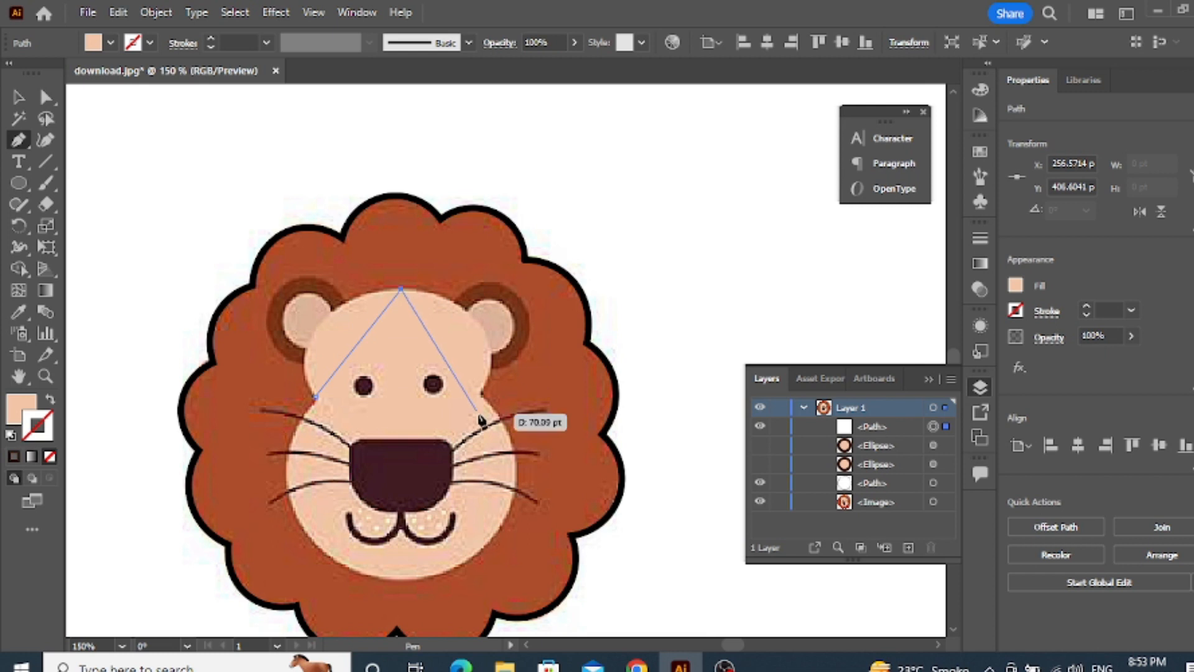
pyautogui.click(480, 392)
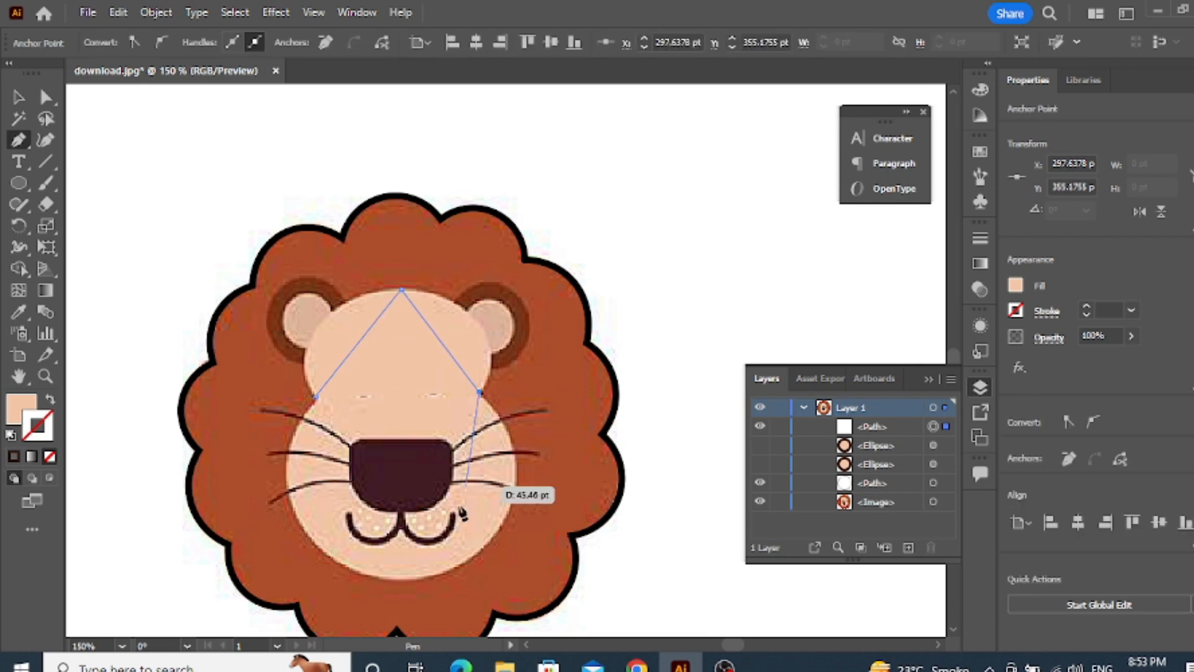
pyautogui.click(407, 578)
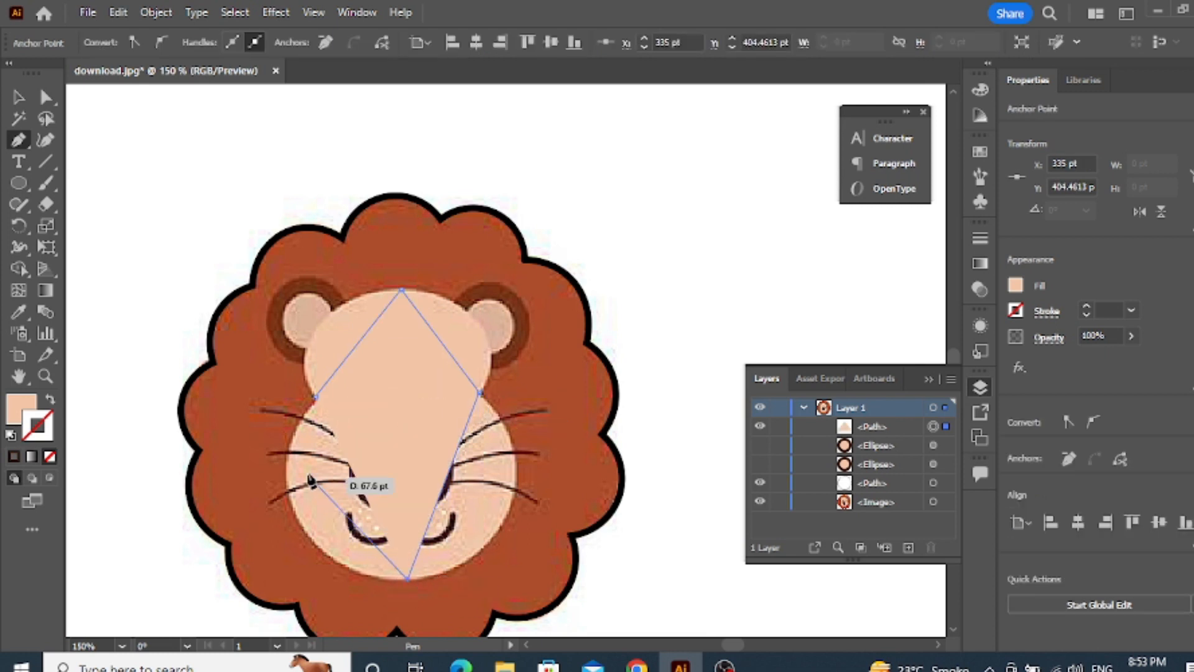
pyautogui.click(316, 397)
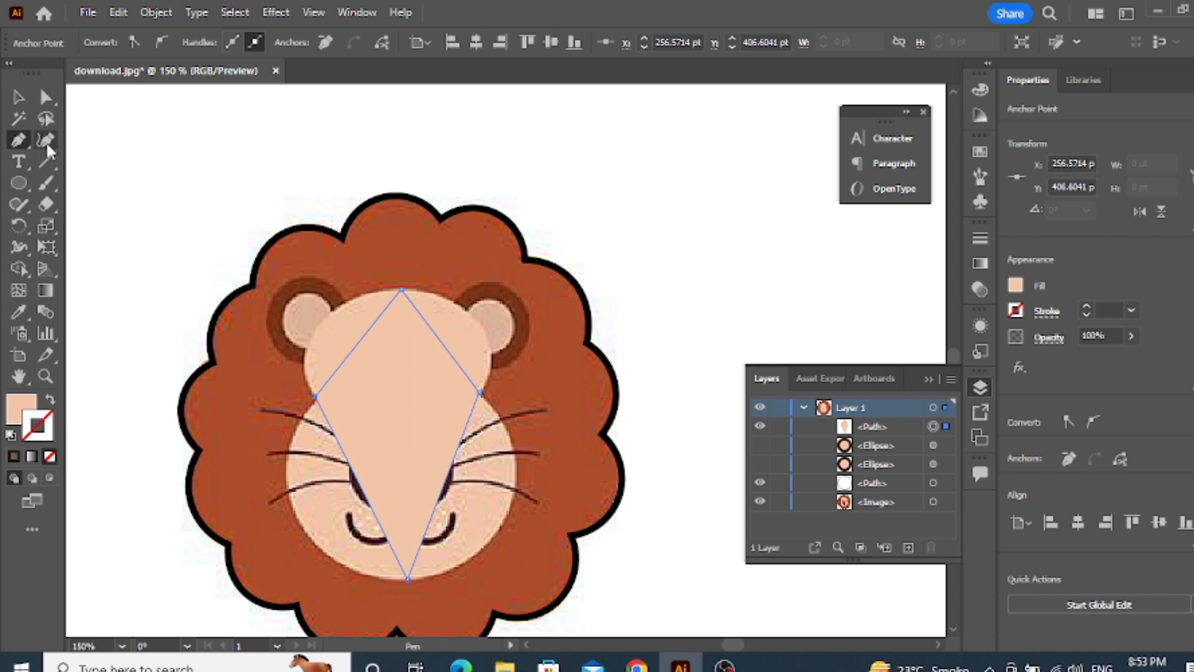
# Bend the four straight sides of the face path outward with the Curvature tool to follow the forehead and cheeks
pyautogui.click(45, 140)
pyautogui.moveTo(366, 342); pyautogui.dragTo(310, 341)
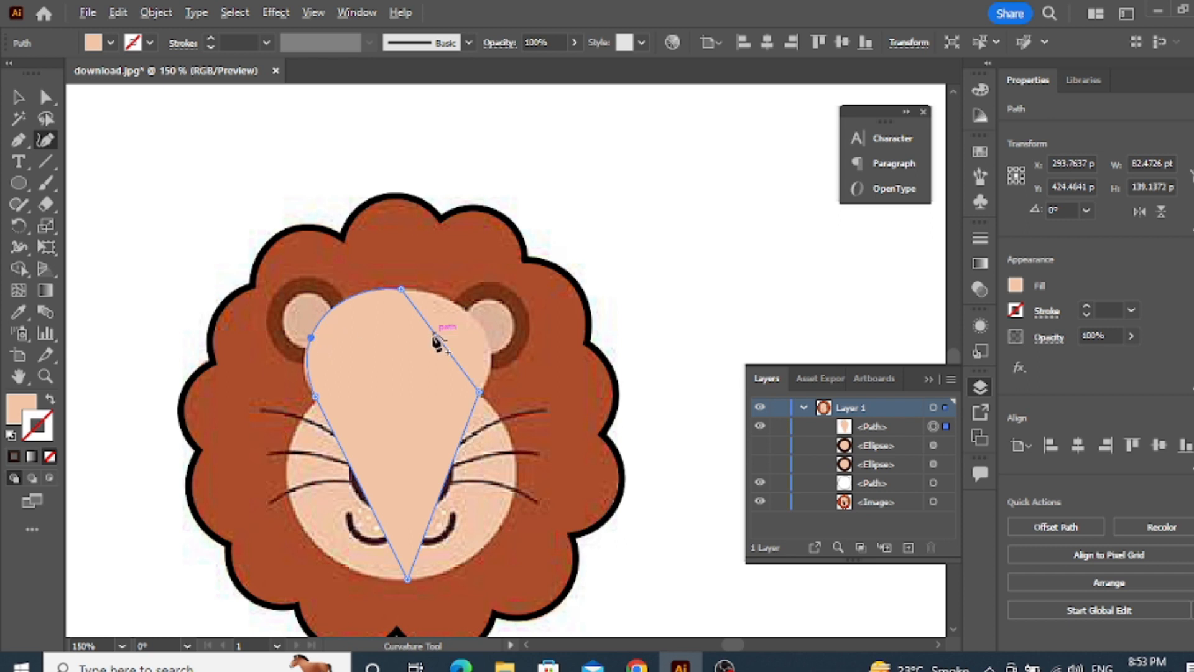
pyautogui.moveTo(436, 339); pyautogui.dragTo(486, 344)
pyautogui.moveTo(451, 472); pyautogui.dragTo(502, 523)
pyautogui.moveTo(365, 495); pyautogui.dragTo(292, 514)
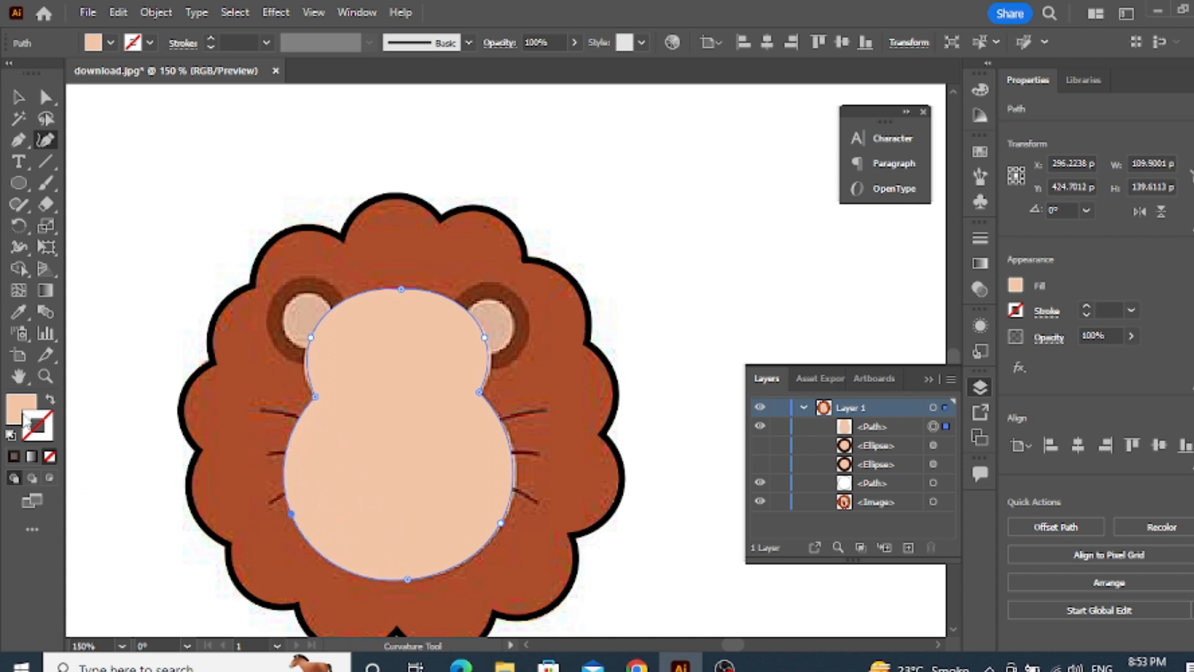
# Remove the face path's fill and fine-tune its cheek, notch and forehead anchor points against the picture
pyautogui.click(50, 456)
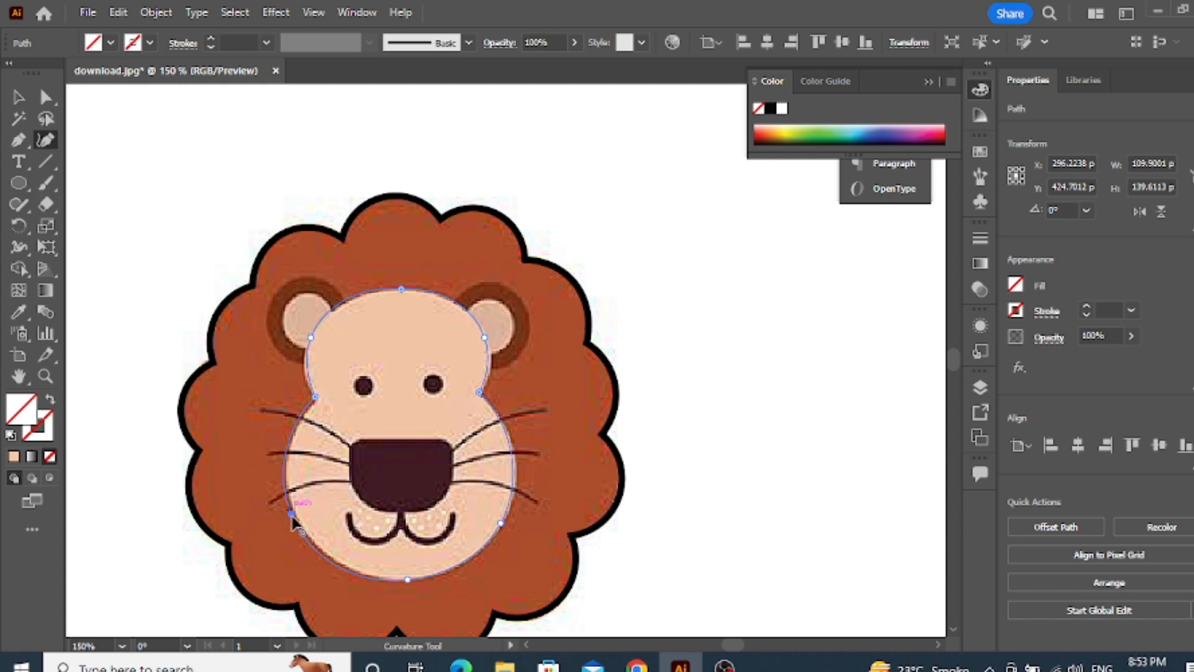
pyautogui.moveTo(294, 517); pyautogui.dragTo(298, 517)
pyautogui.scroll(2, 293, 391)
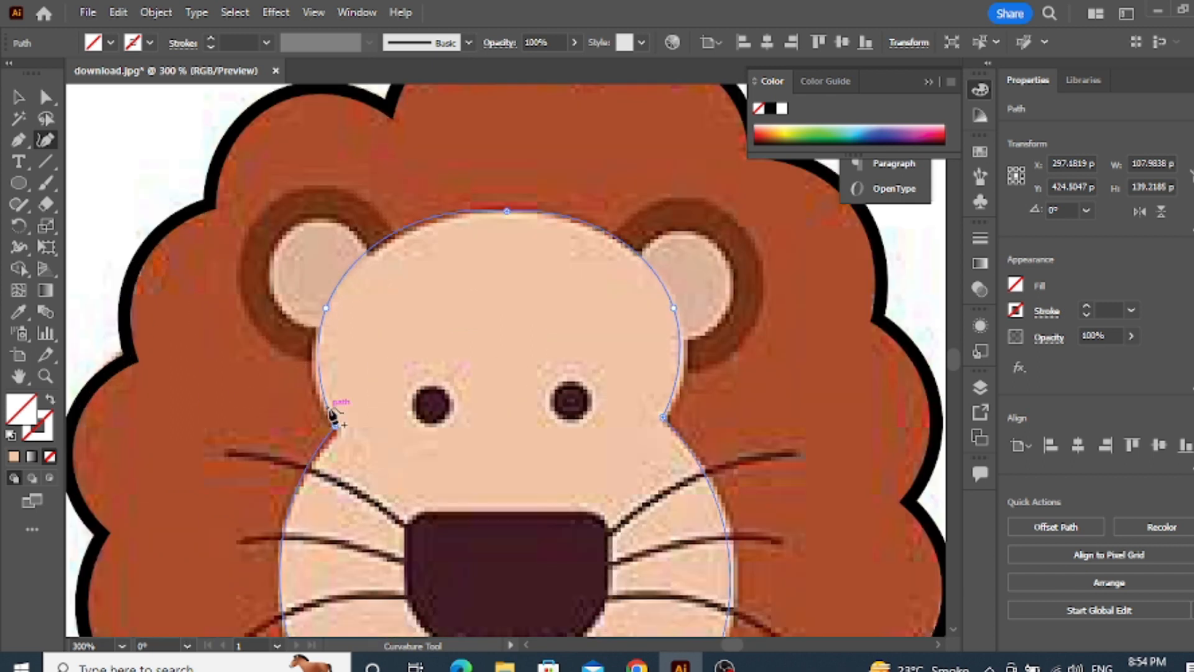
pyautogui.moveTo(336, 427); pyautogui.dragTo(337, 431)
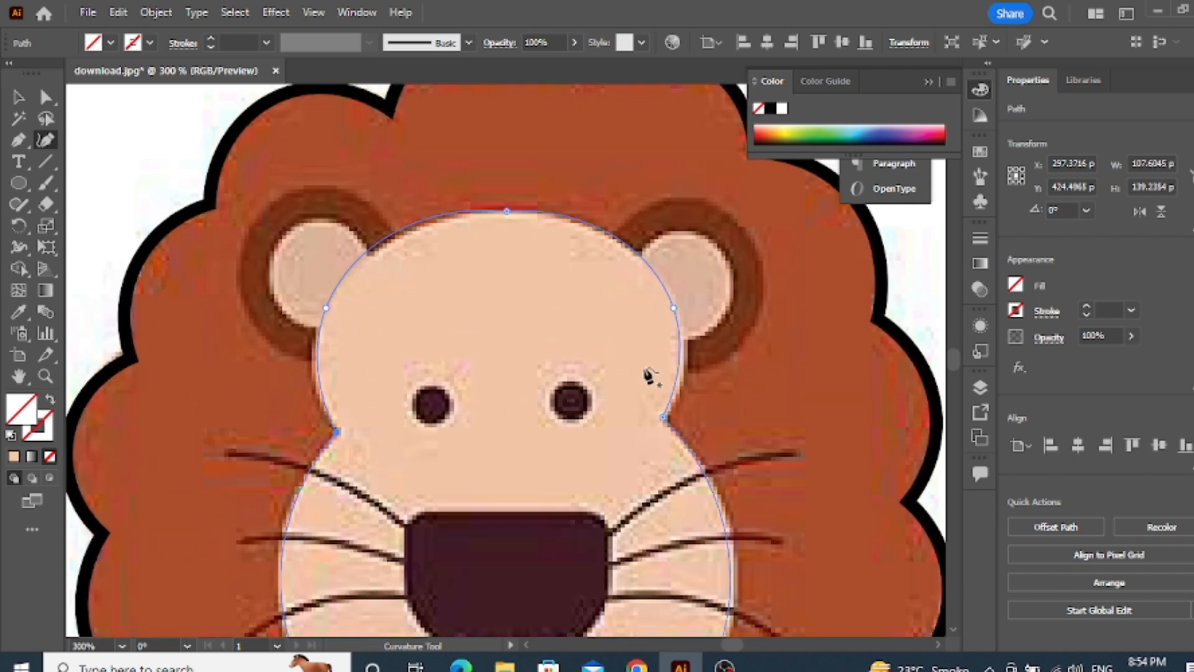
pyautogui.moveTo(675, 308); pyautogui.dragTo(676, 316)
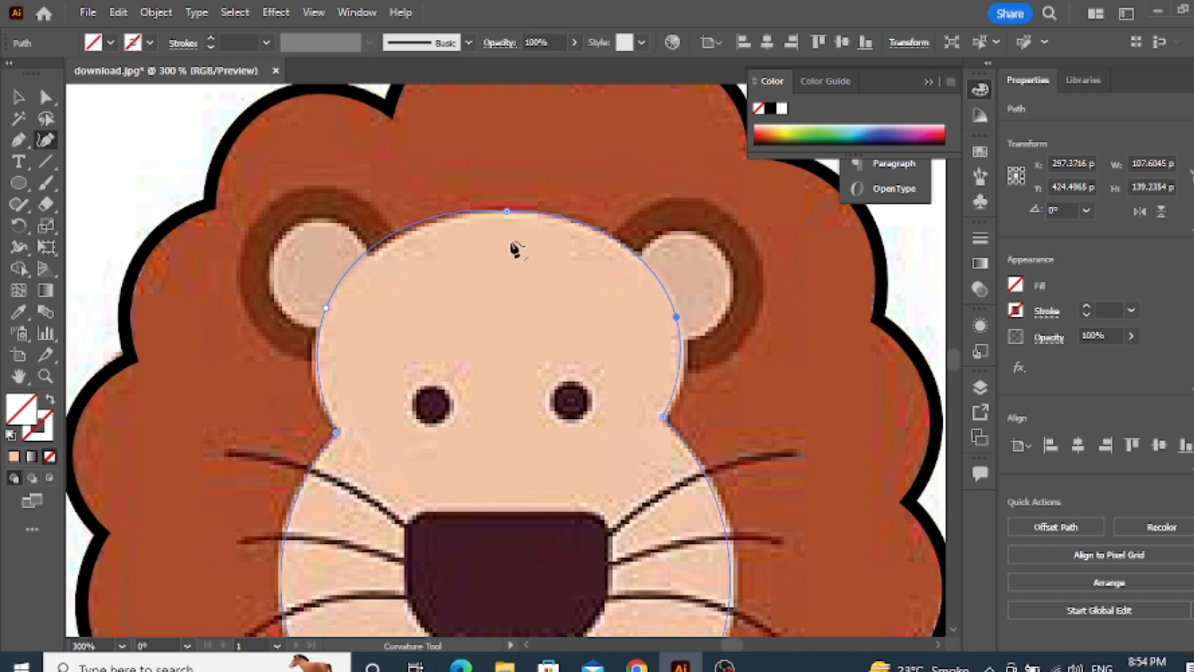
# Apply a 2 pt stroke to the face outline and deselect it
pyautogui.scroll(-2, 515, 248)
pyautogui.scroll(-1, 442, 305)
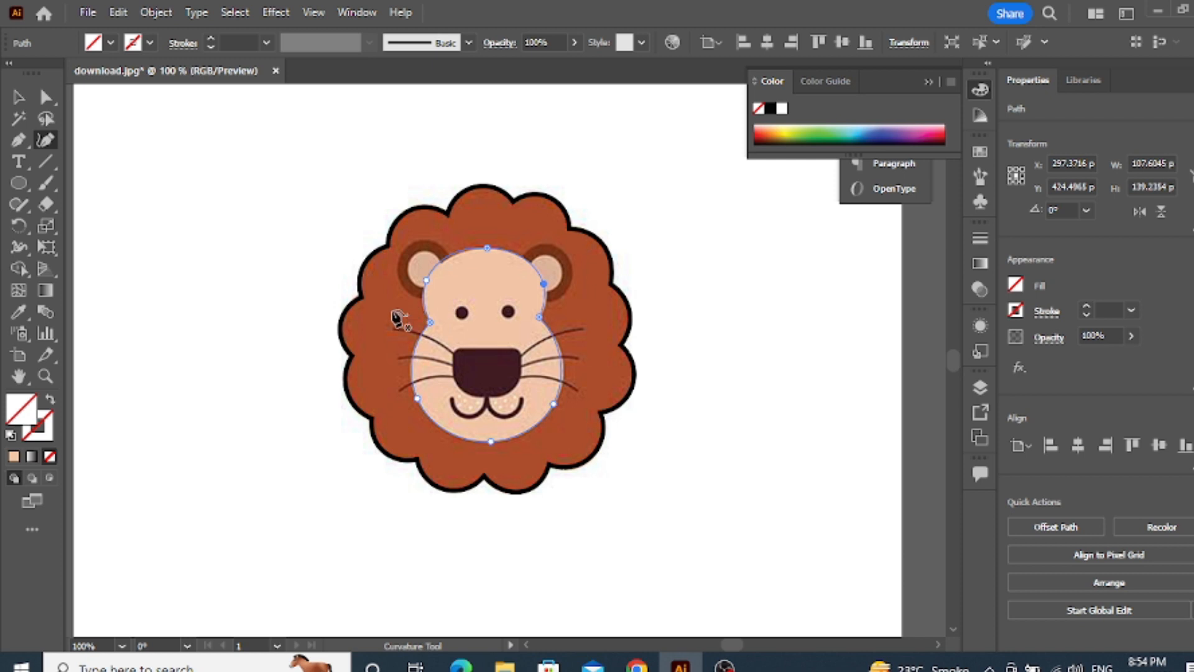
pyautogui.scroll(1, 407, 357)
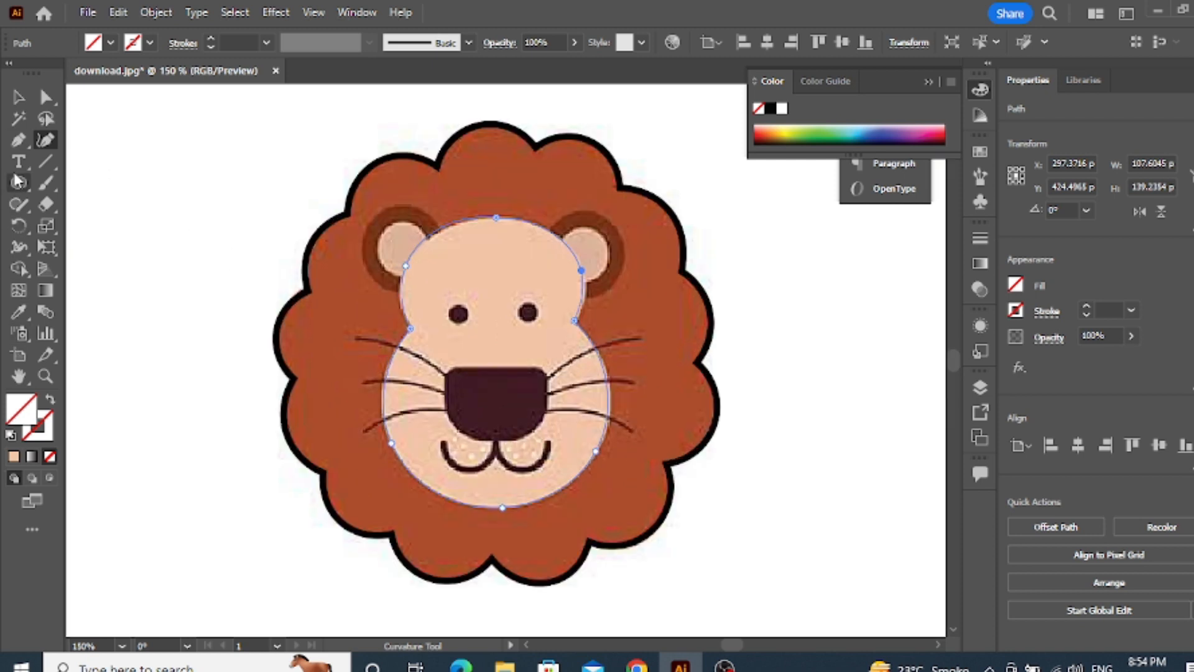
pyautogui.click(266, 42)
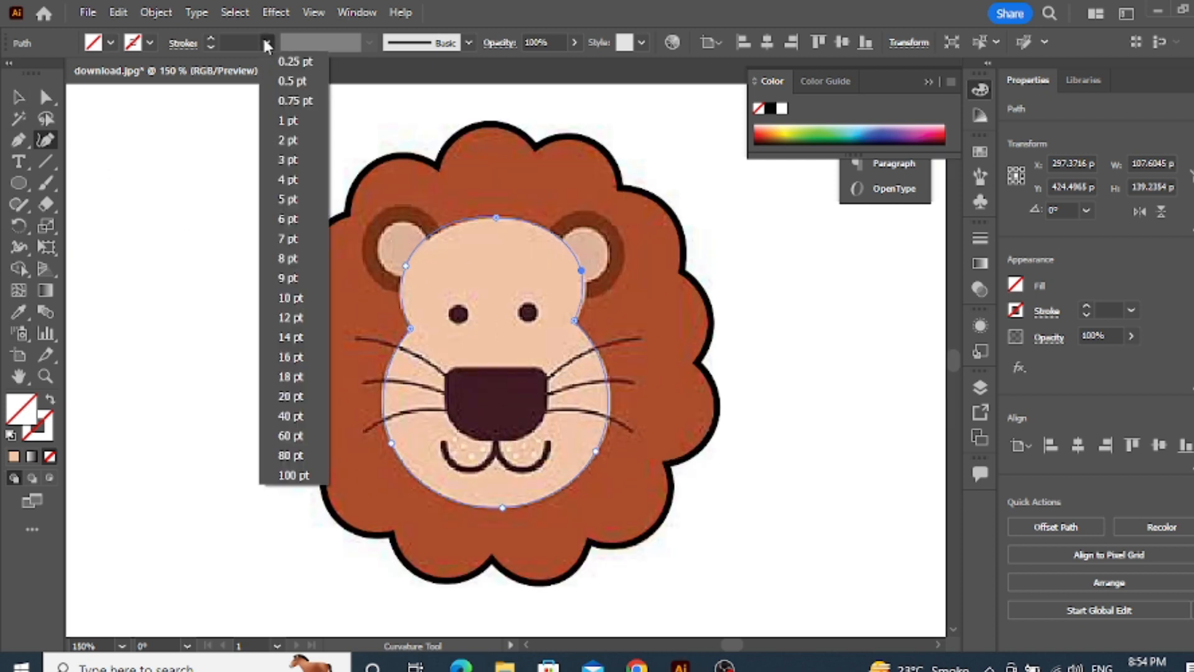
pyautogui.click(288, 142)
pyautogui.click(18, 98)
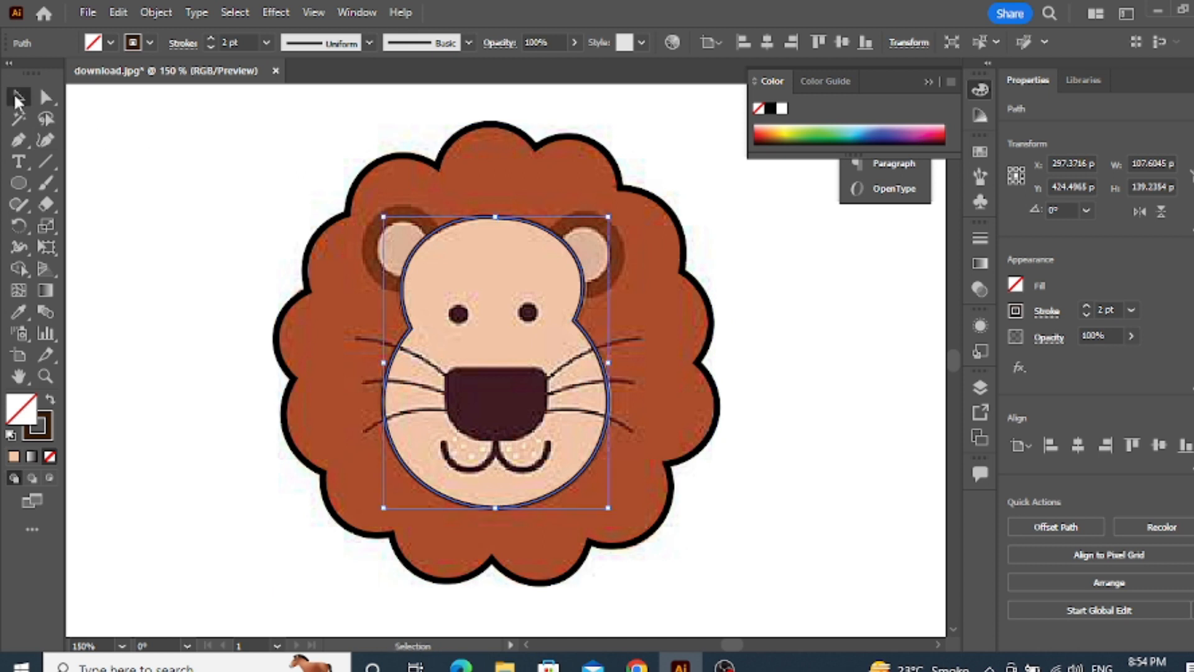
pyautogui.click(186, 211)
# Draw a rectangle about 48.5 pt wide and 35 pt high over the lion's nose with the Rectangle tool
pyautogui.scroll(1, 519, 407)
pyautogui.click(18, 183)
pyautogui.click(91, 184)
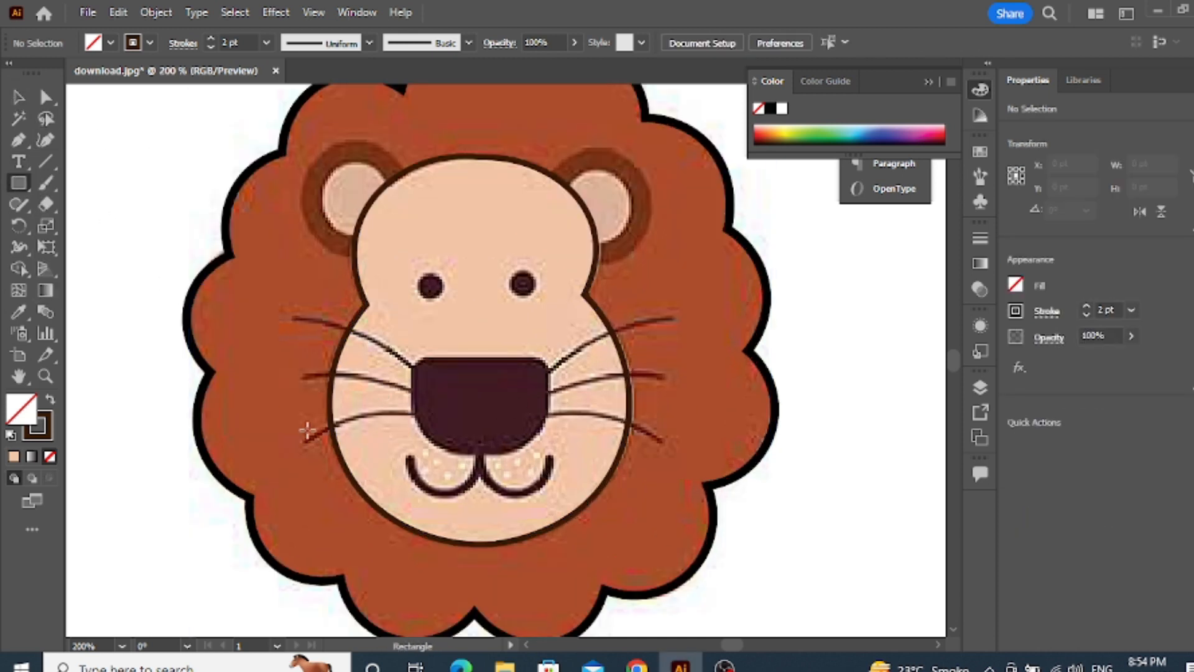
pyautogui.moveTo(409, 357); pyautogui.dragTo(546, 456)
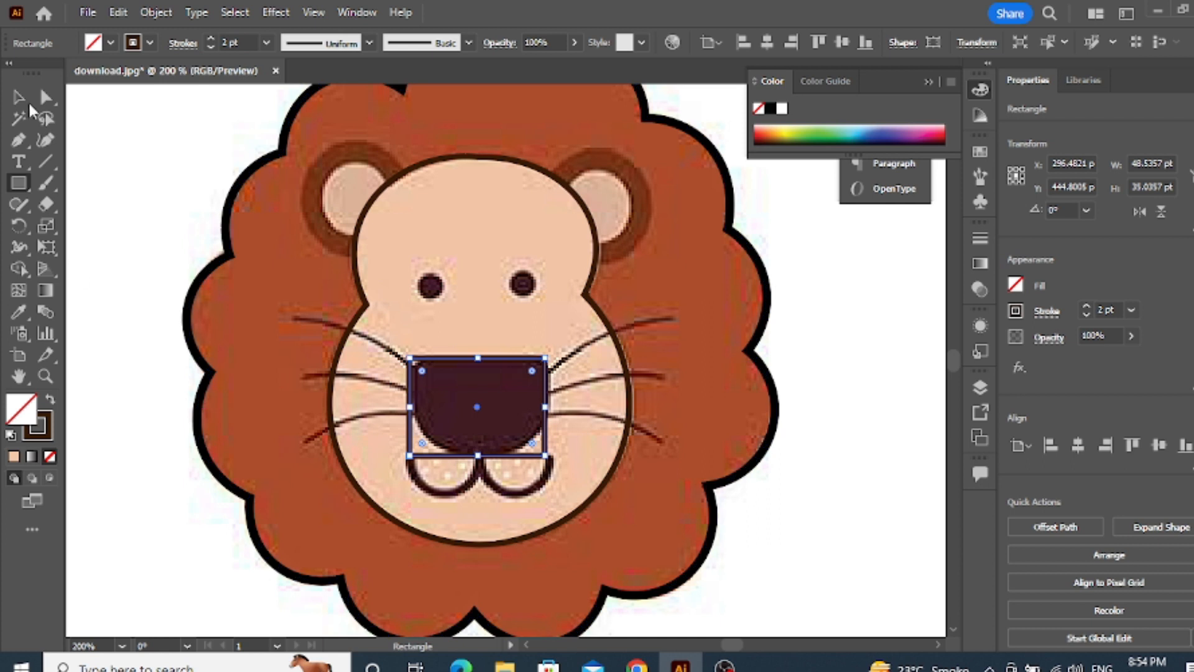
# Round the two upper corners of the nose rectangle to about 6.9 pt with the Direct Selection tool
pyautogui.click(45, 97)
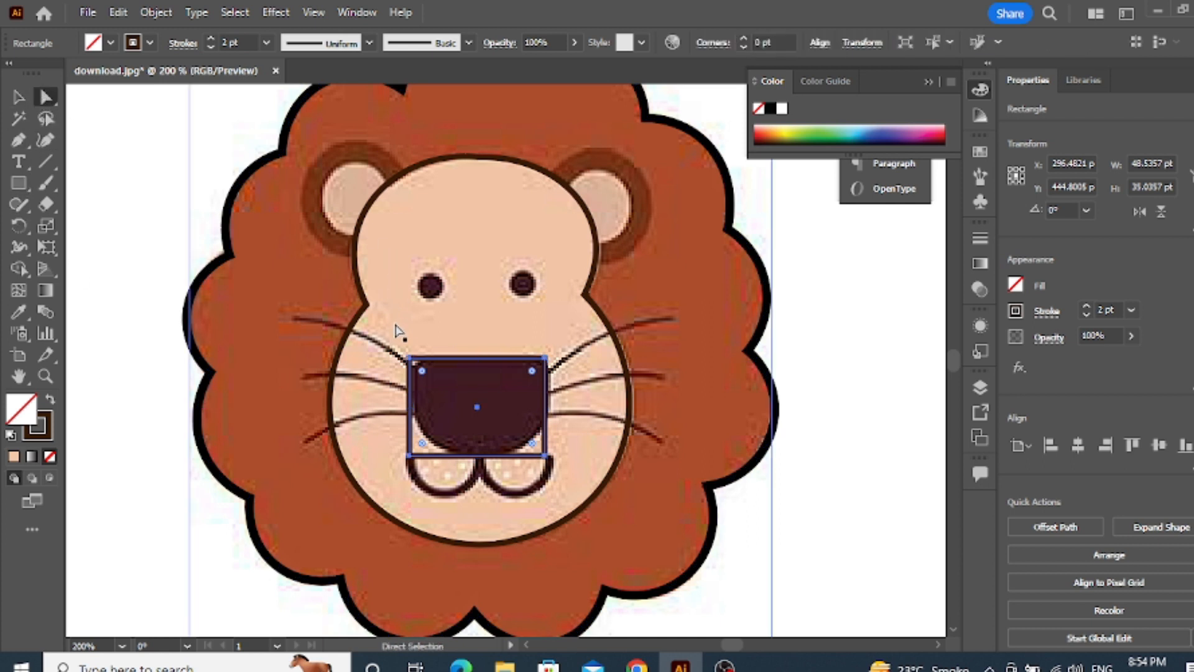
pyautogui.click(408, 360)
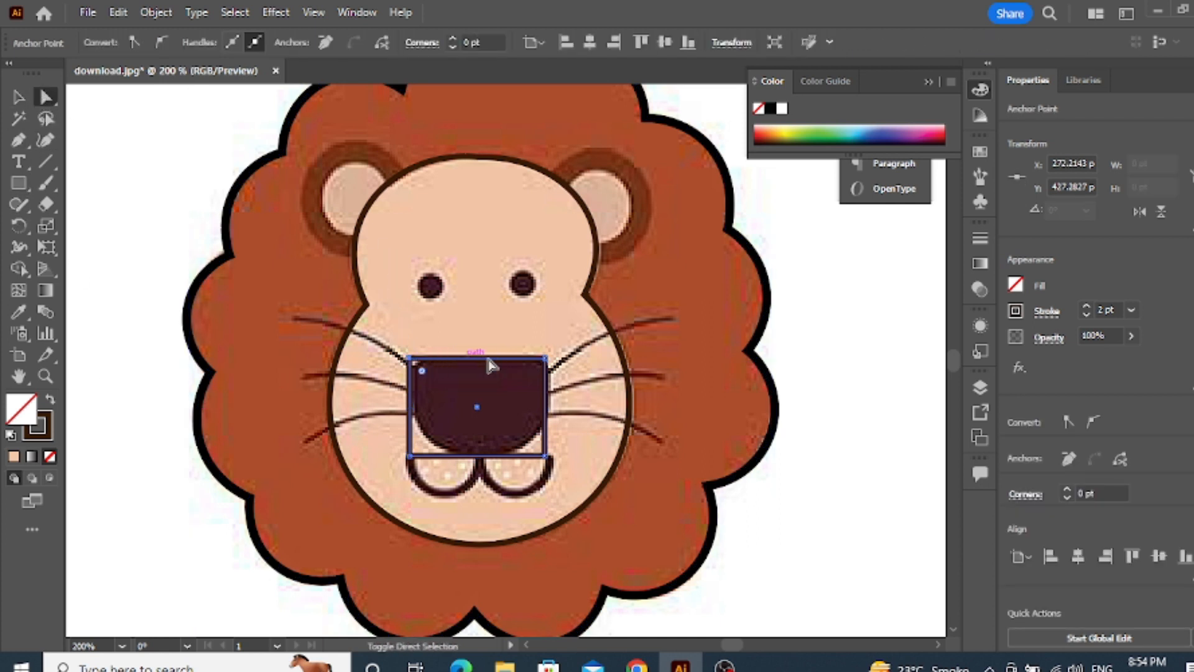
pyautogui.keyDown('shift'); pyautogui.click(545, 360); pyautogui.keyUp('shift')
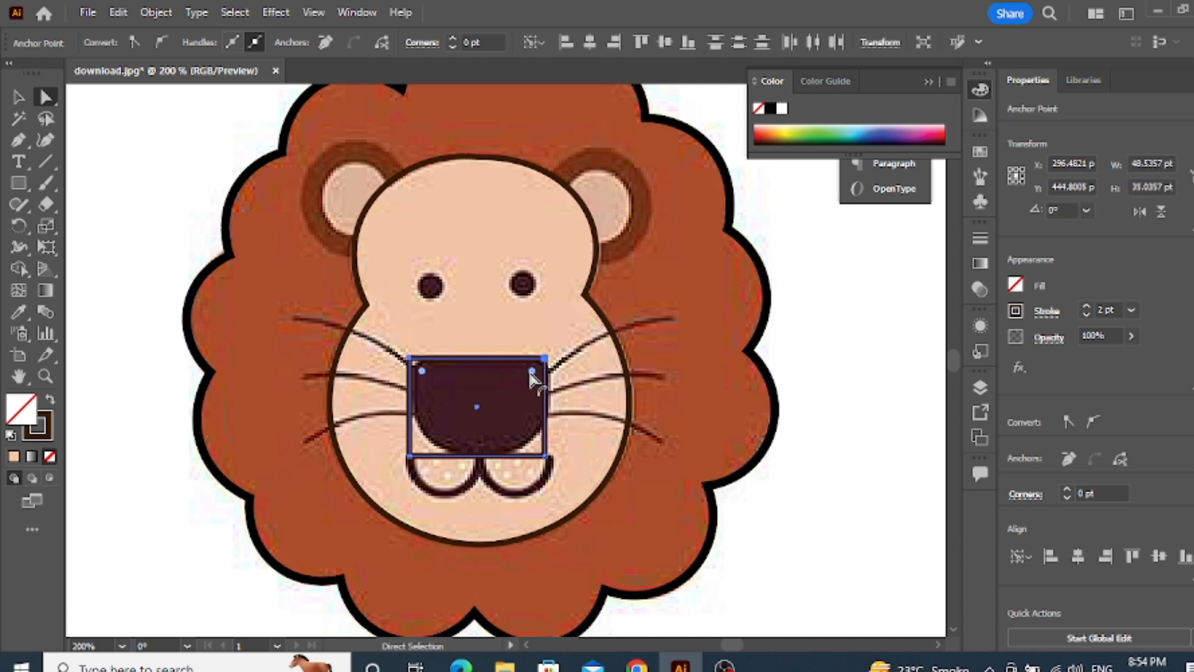
pyautogui.moveTo(532, 371); pyautogui.dragTo(521, 392)
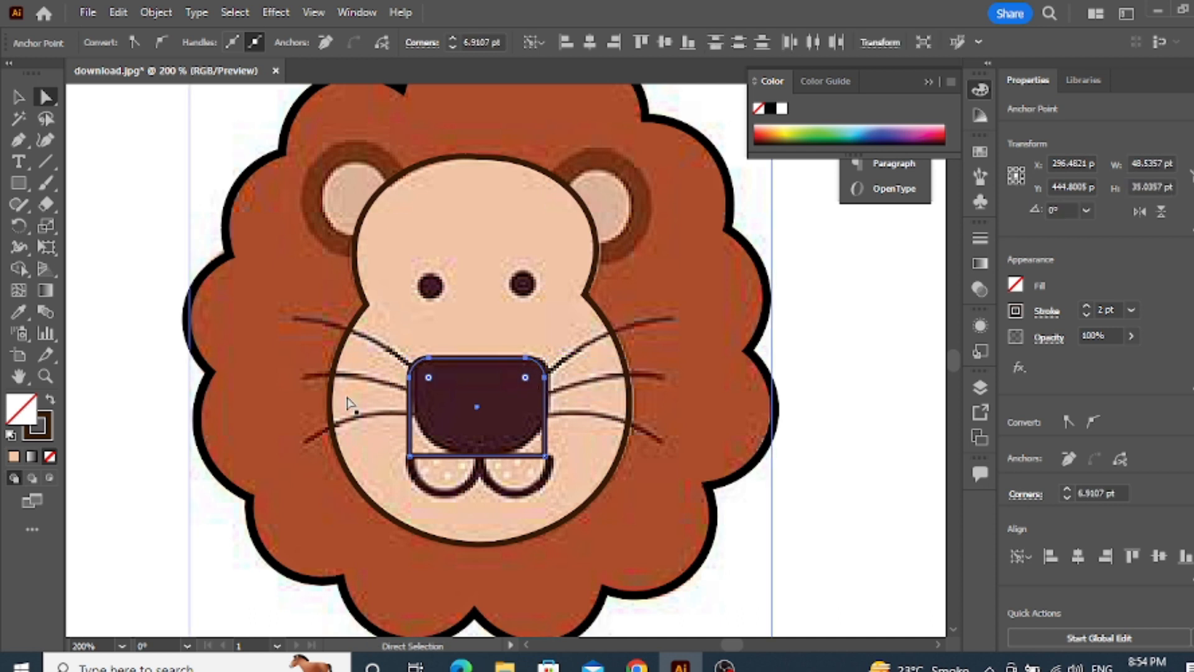
# Round the two lower corners of the nose rectangle to about 17.5 pt
pyautogui.click(409, 456)
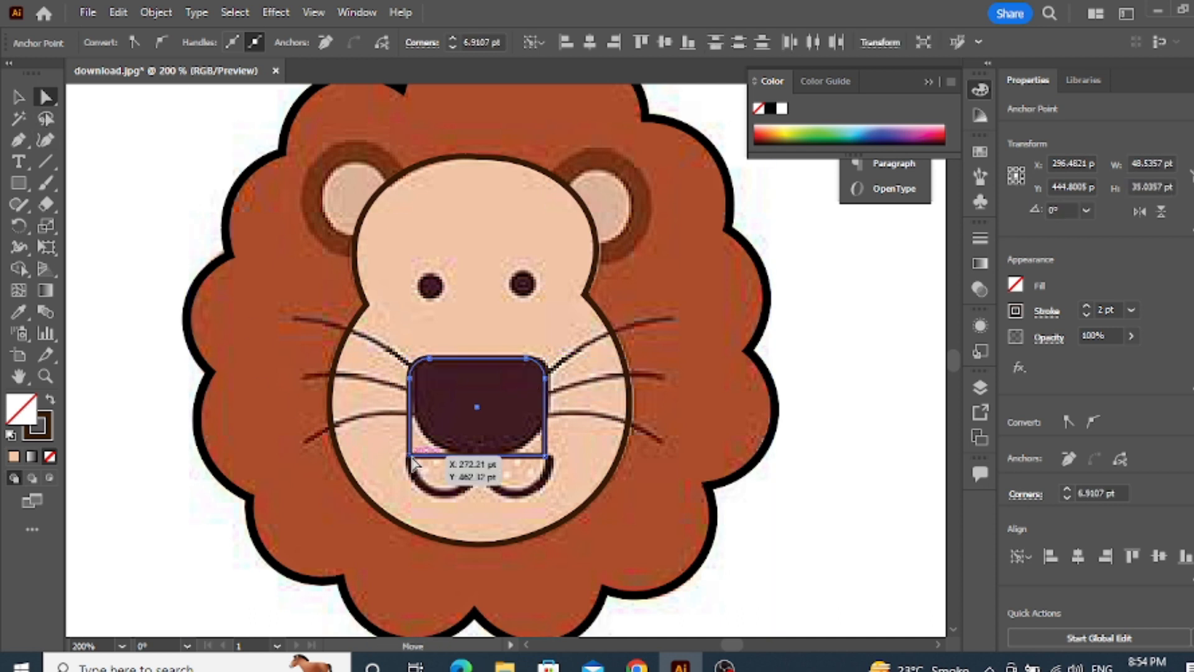
pyautogui.keyDown('shift'); pyautogui.click(544, 456); pyautogui.keyUp('shift')
pyautogui.moveTo(534, 446); pyautogui.dragTo(520, 388)
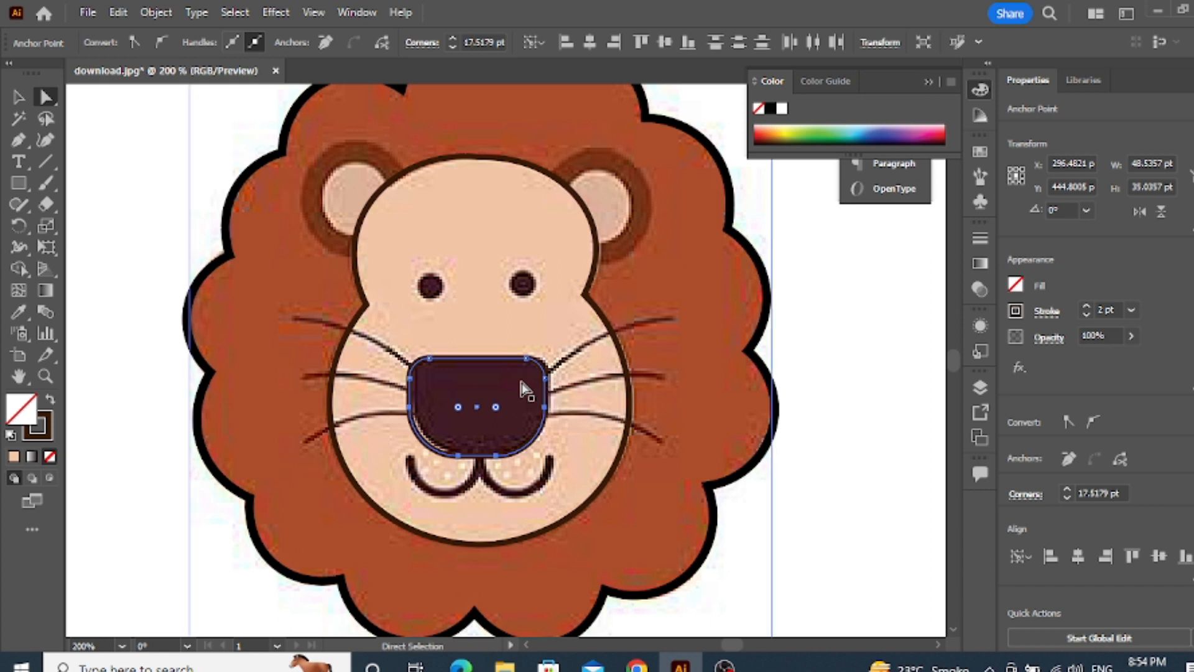
# Move the rounded nose shape about 1.3 pt to the right over the pictured nose and deselect it
pyautogui.click(21, 98)
pyautogui.moveTo(477, 409); pyautogui.dragTo(482, 404)
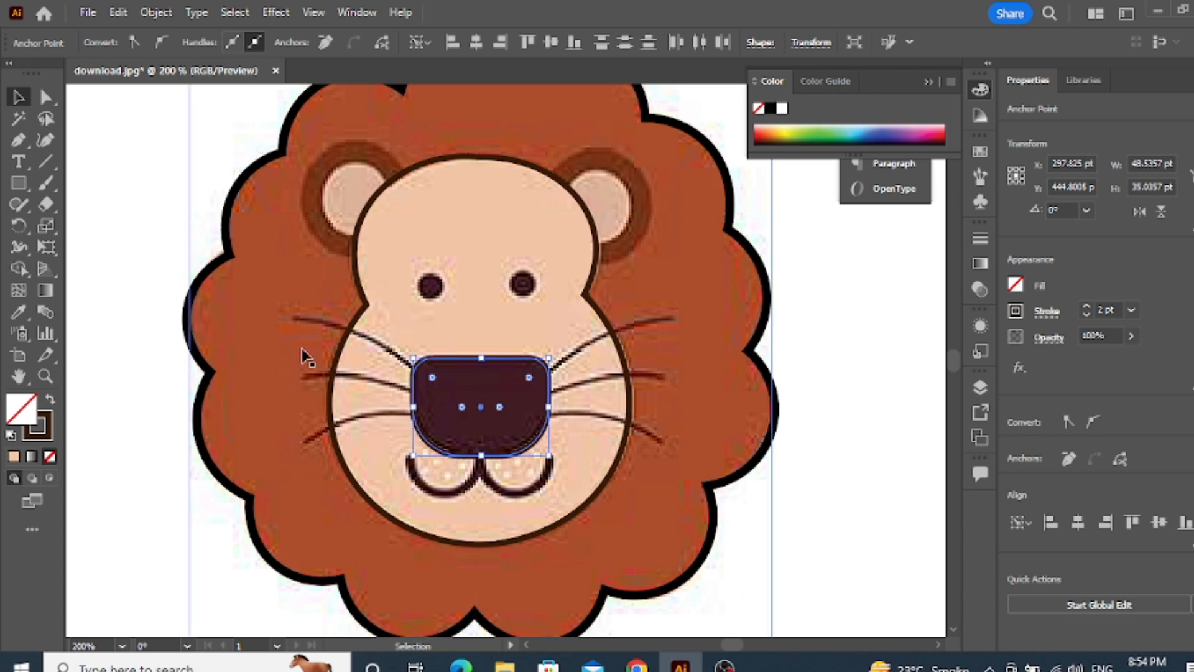
pyautogui.click(301, 348)
# Draw a Pen line from the left mouth corner to the nose's lower centre and bend it down with the Curvature tool
pyautogui.scroll(-2, 683, 495)
pyautogui.scroll(2, 645, 483)
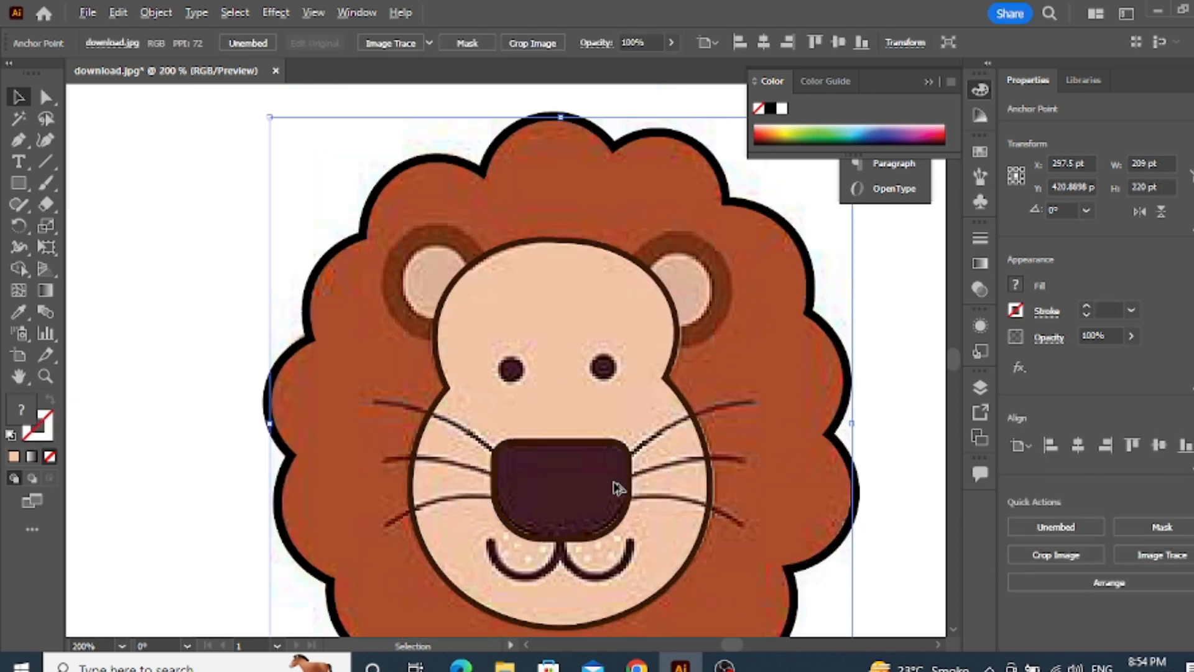
pyautogui.scroll(-2, 507, 460)
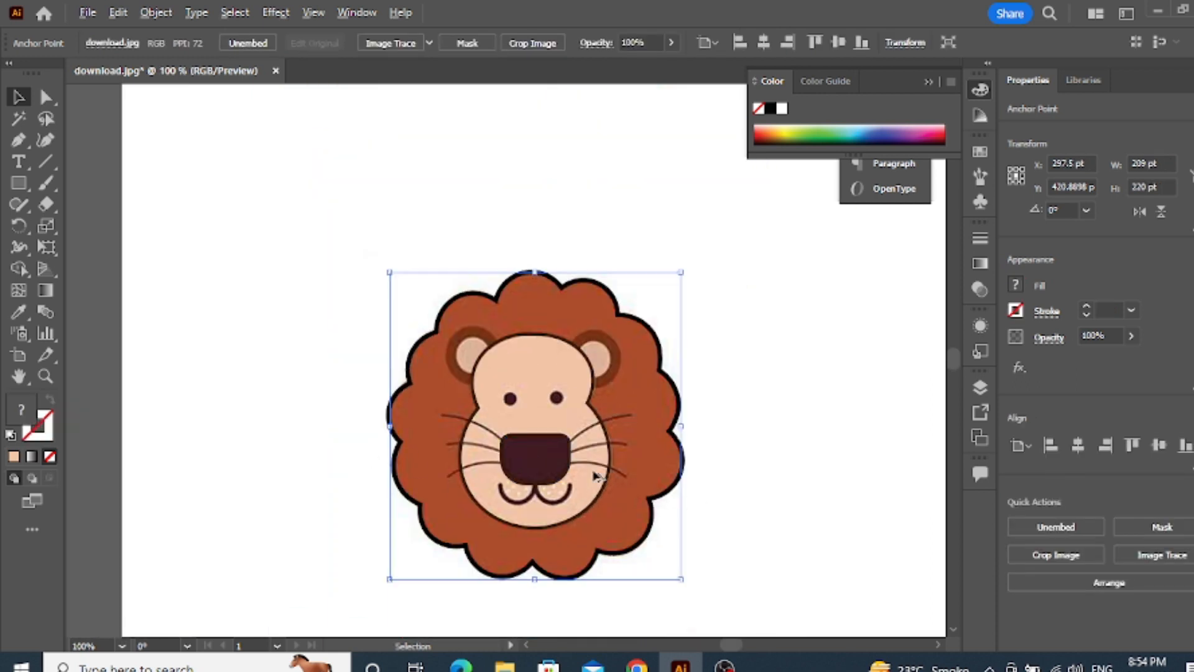
pyautogui.scroll(2, 610, 480)
pyautogui.click(18, 140)
pyautogui.scroll(-1, 466, 447)
pyautogui.click(413, 359)
pyautogui.click(409, 457)
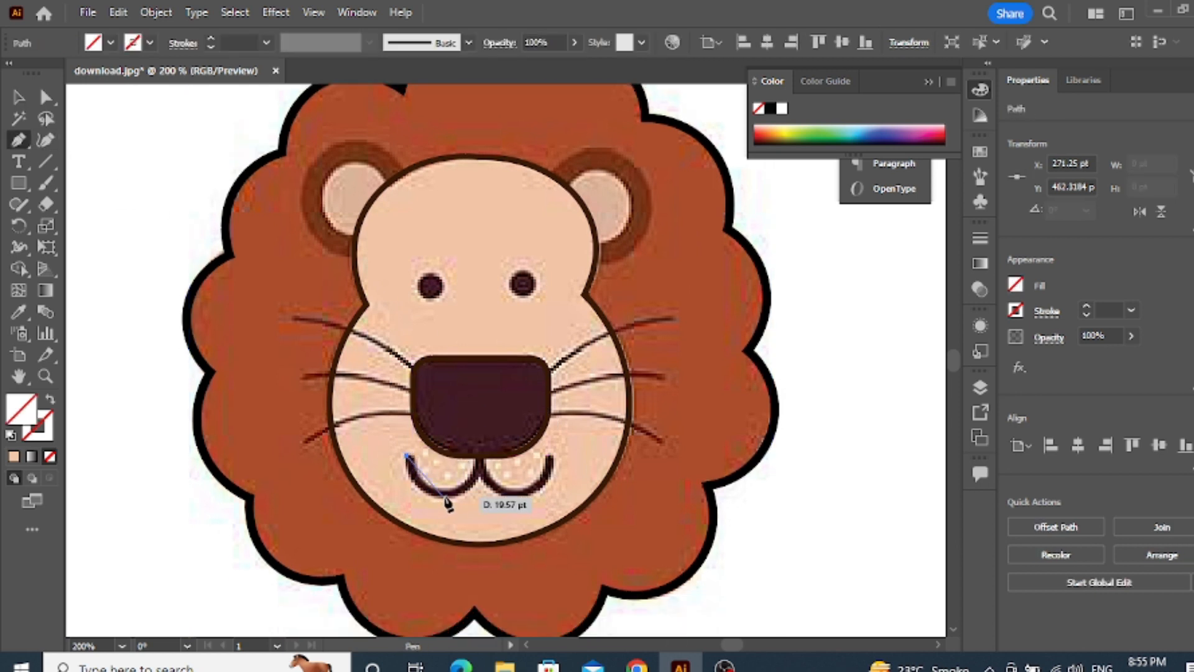
pyautogui.click(479, 449)
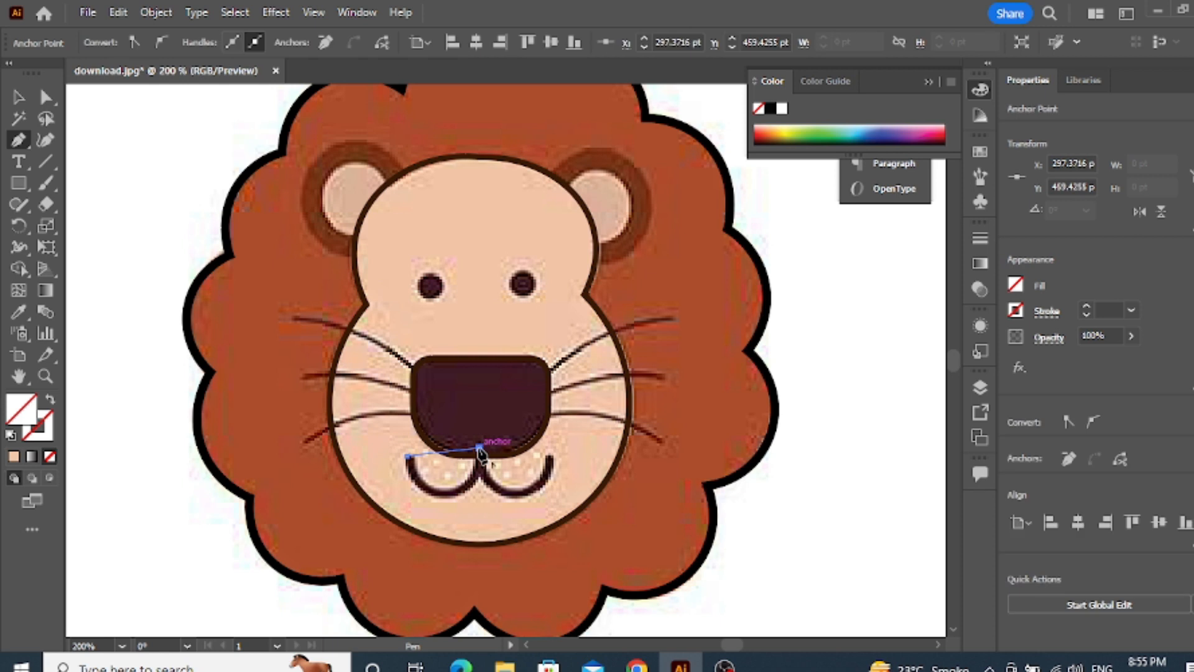
pyautogui.click(41, 144)
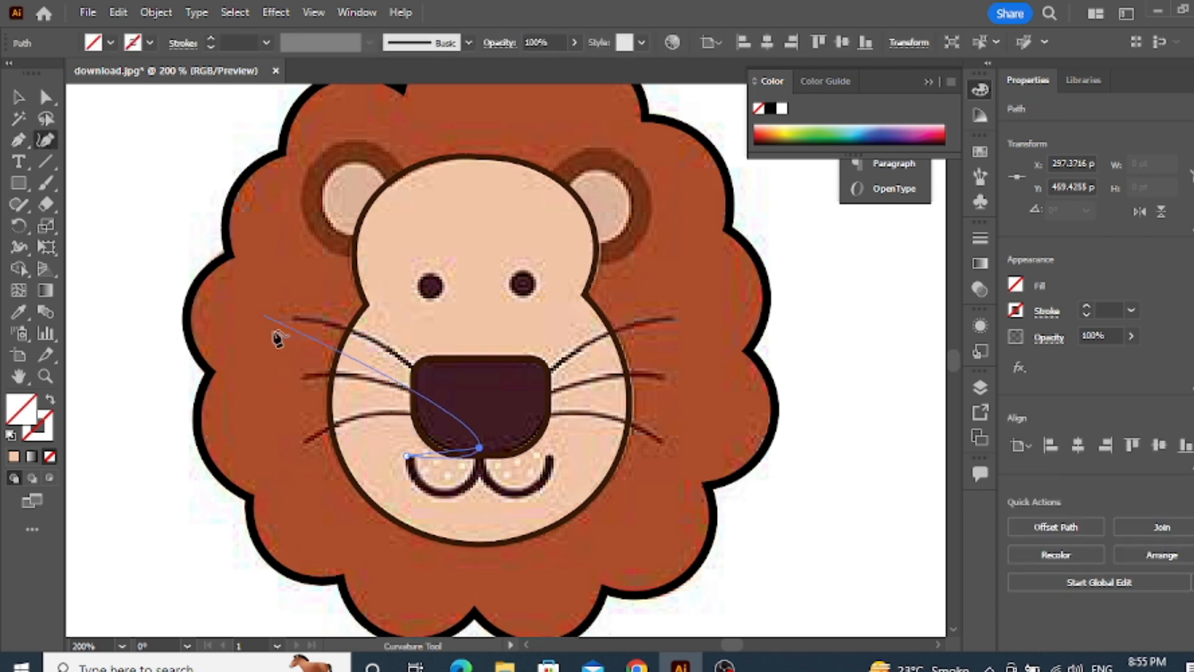
pyautogui.moveTo(442, 454); pyautogui.dragTo(441, 497)
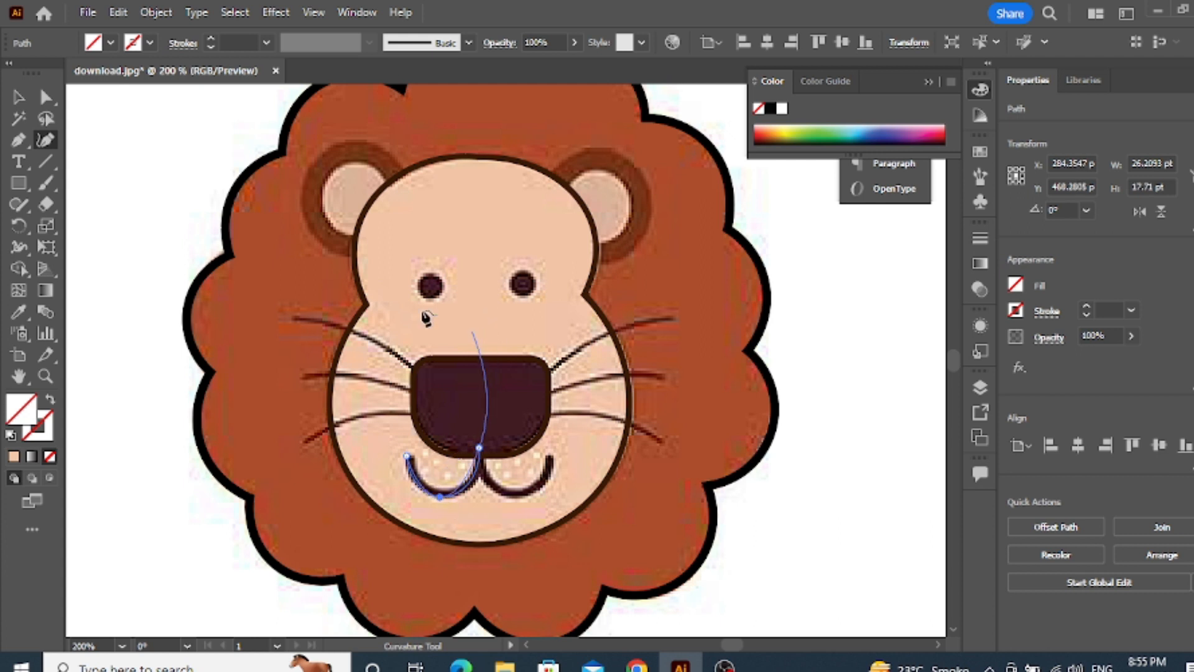
# Give the left mouth curve a 5 pt stroke with round caps and deselect it
pyautogui.click(266, 43)
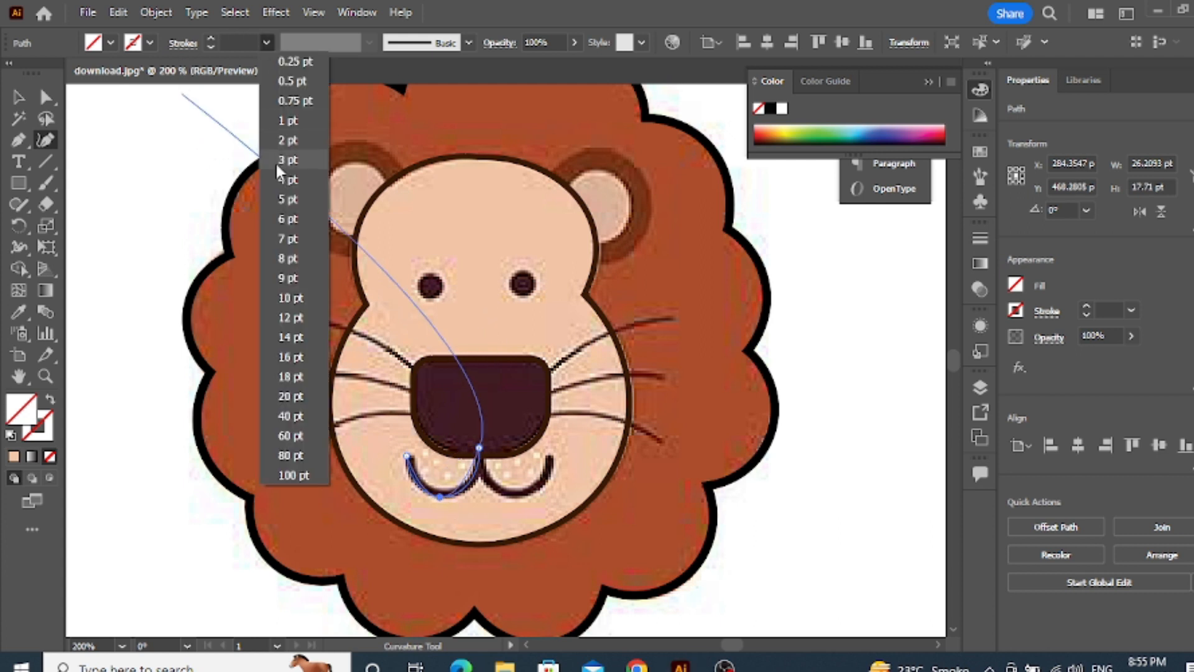
pyautogui.click(291, 199)
pyautogui.click(266, 42)
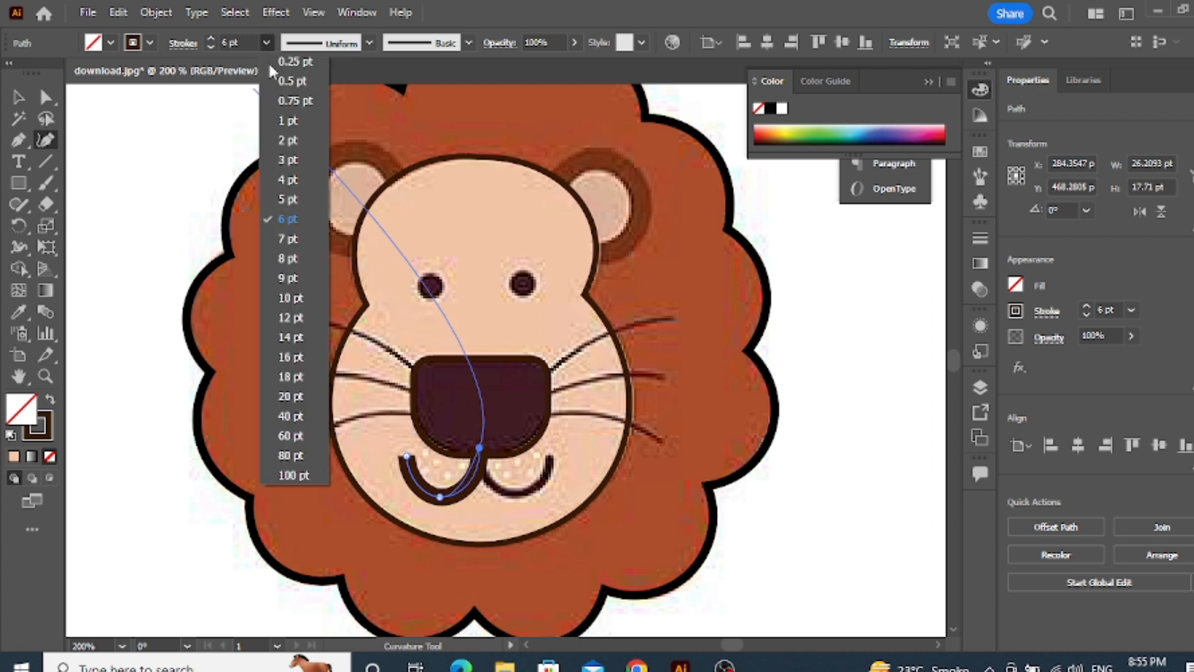
pyautogui.click(291, 199)
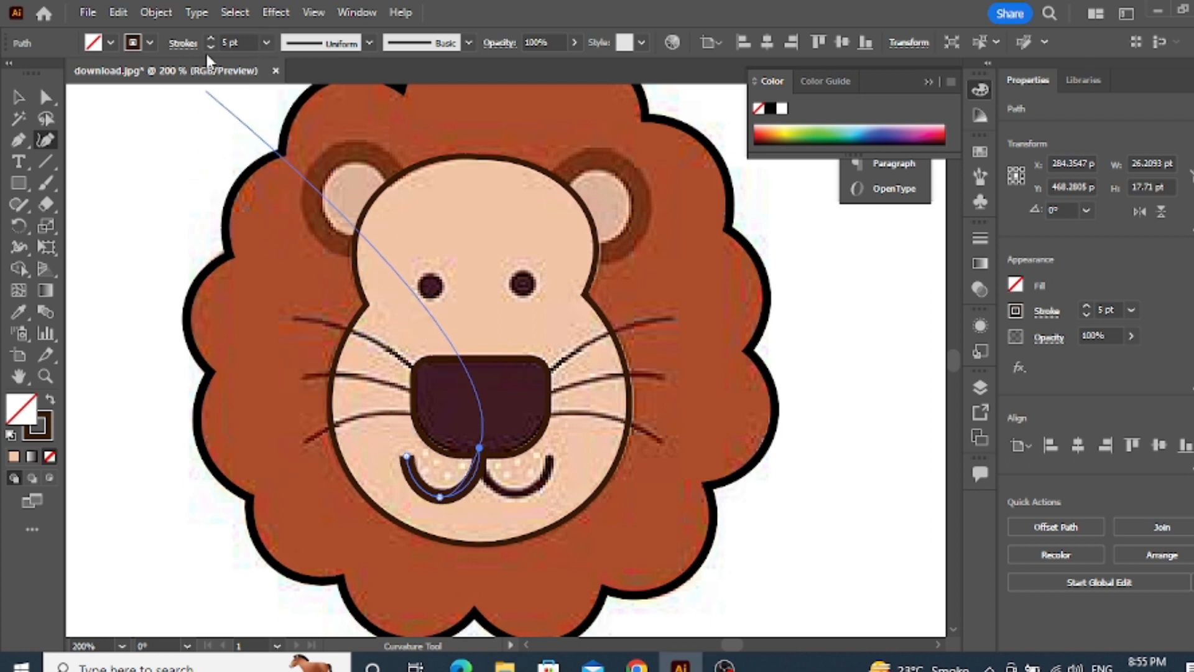
pyautogui.click(182, 42)
pyautogui.click(90, 88)
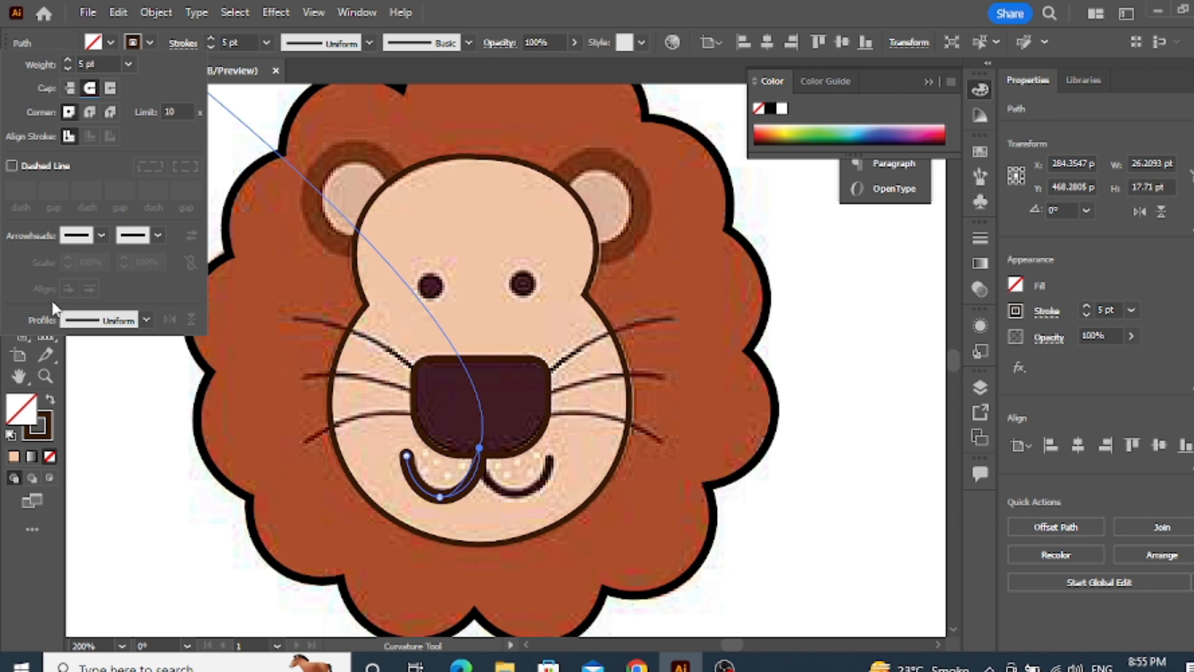
pyautogui.click(145, 396)
pyautogui.click(18, 98)
pyautogui.click(114, 289)
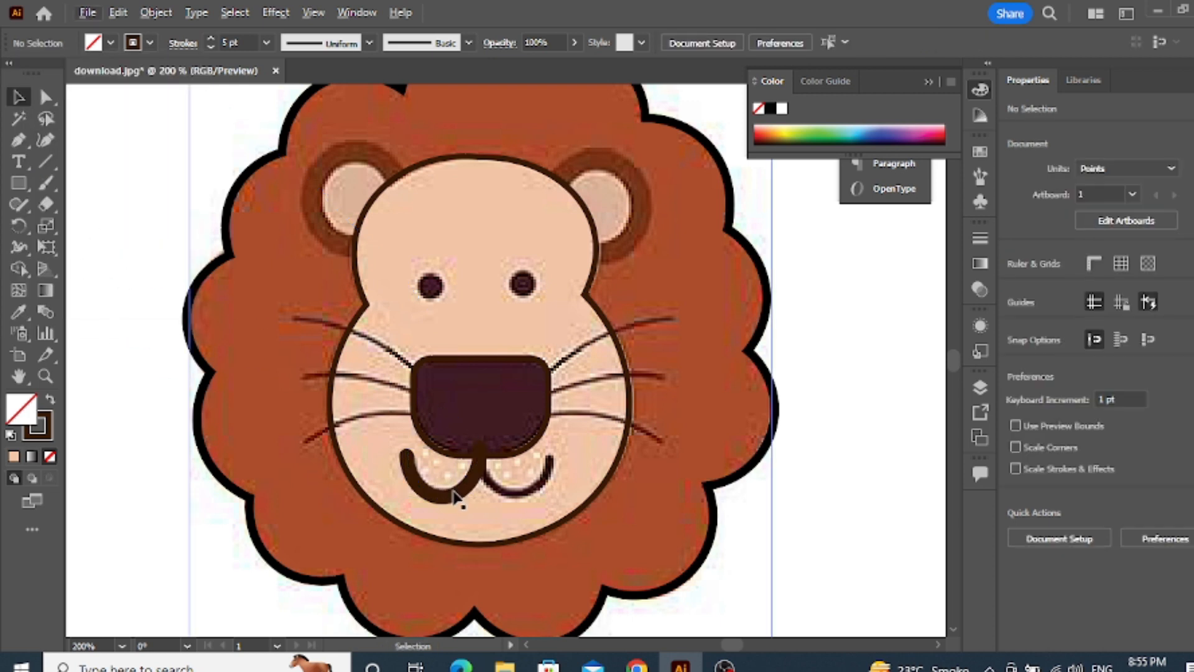
# Duplicate the left mouth curve onto the right half of the mouth and reflect the copy
pyautogui.moveTo(457, 496); pyautogui.dragTo(533, 497)
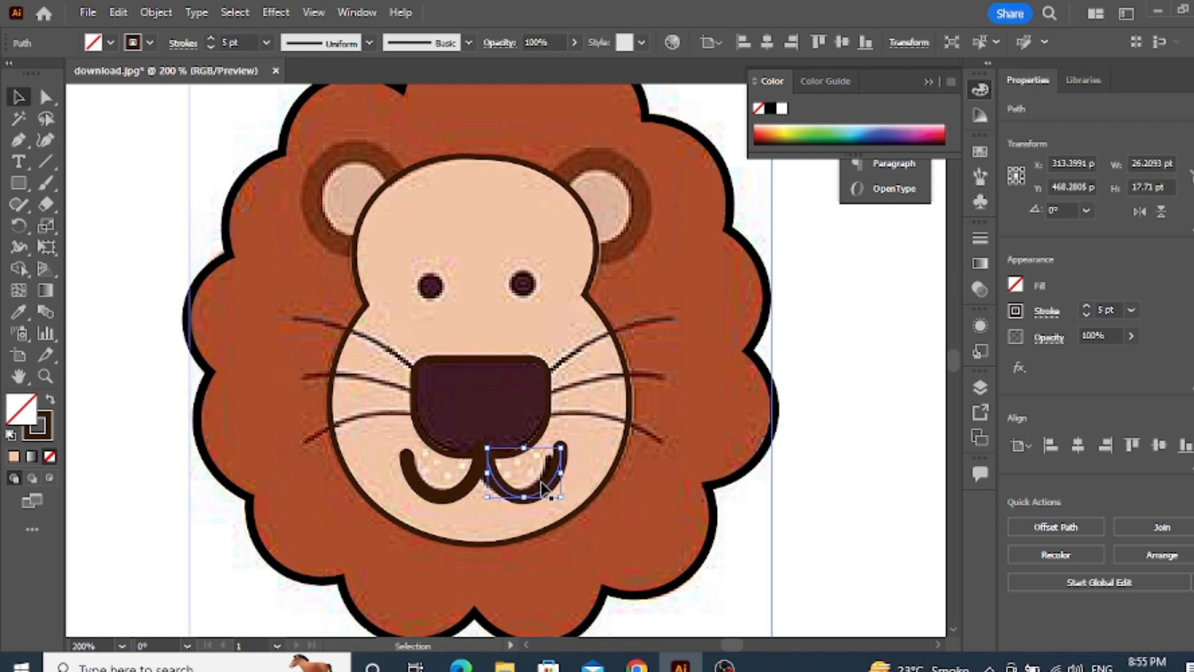
pyautogui.rightClick(546, 491)
pyautogui.moveTo(594, 557)
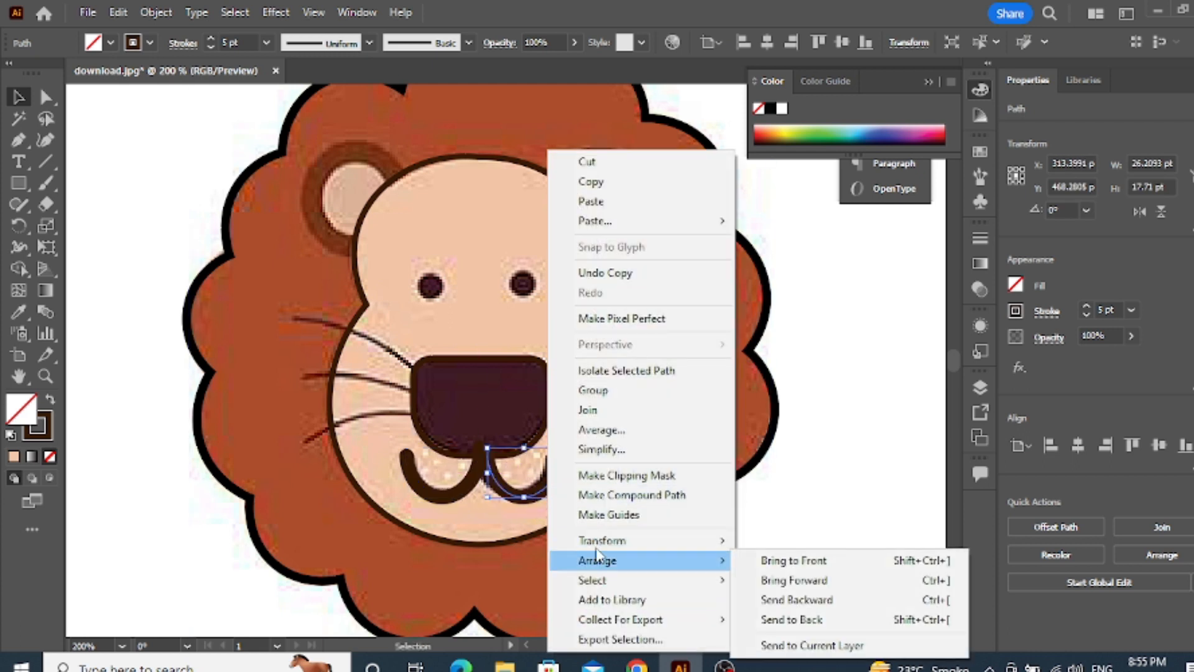
pyautogui.click(780, 449)
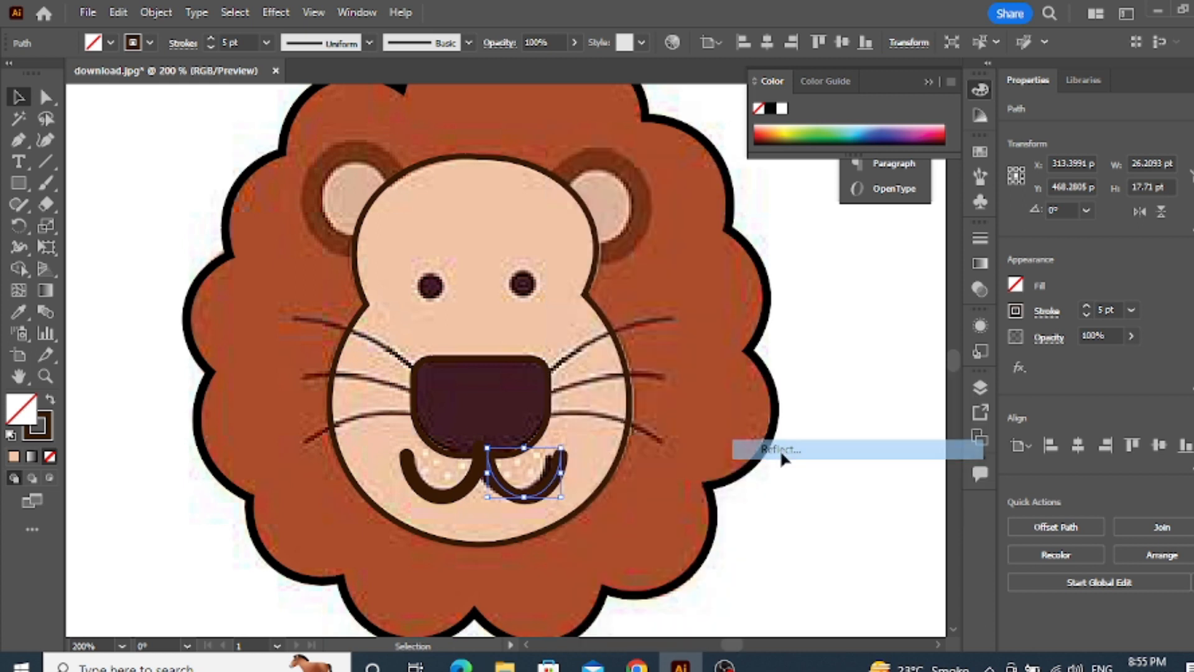
pyautogui.click(614, 448)
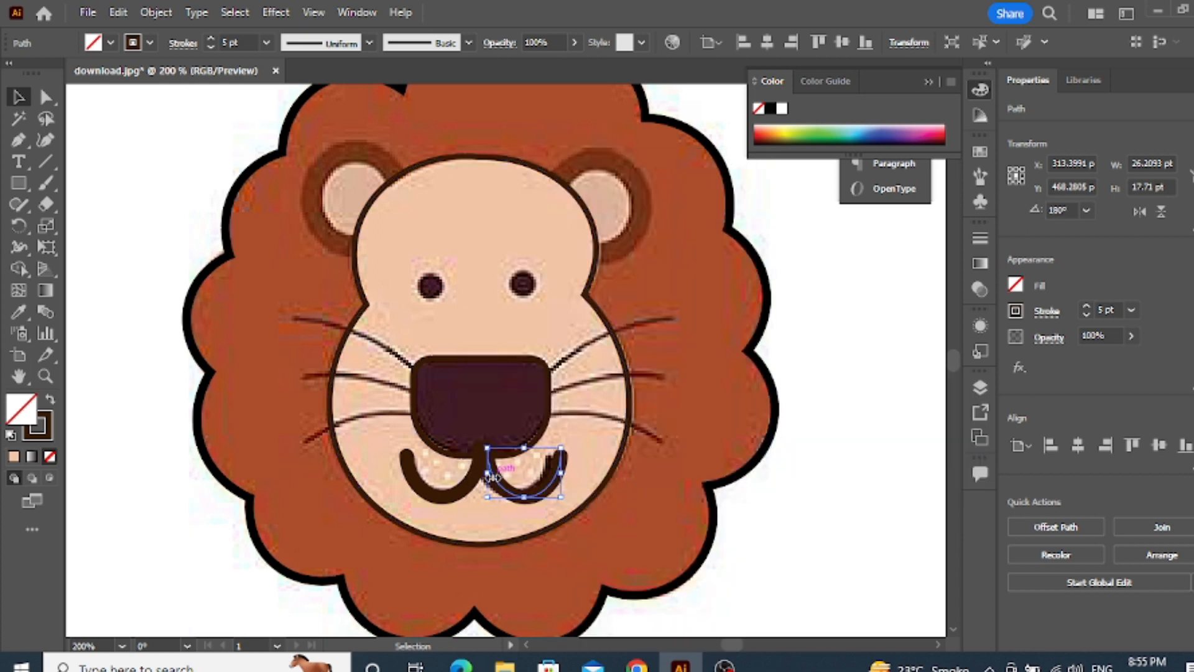
# Inspect how the two mouth curves meet beneath the nose
pyautogui.click(480, 479)
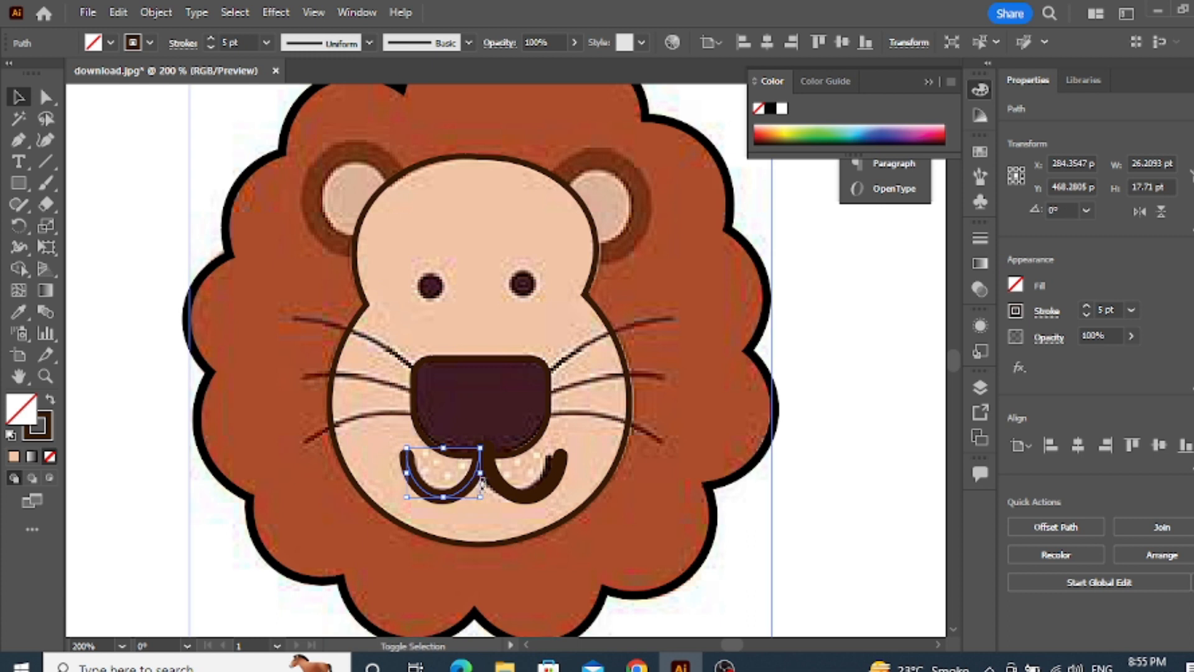
pyautogui.keyDown('shift'); pyautogui.click(507, 488); pyautogui.keyUp('shift')
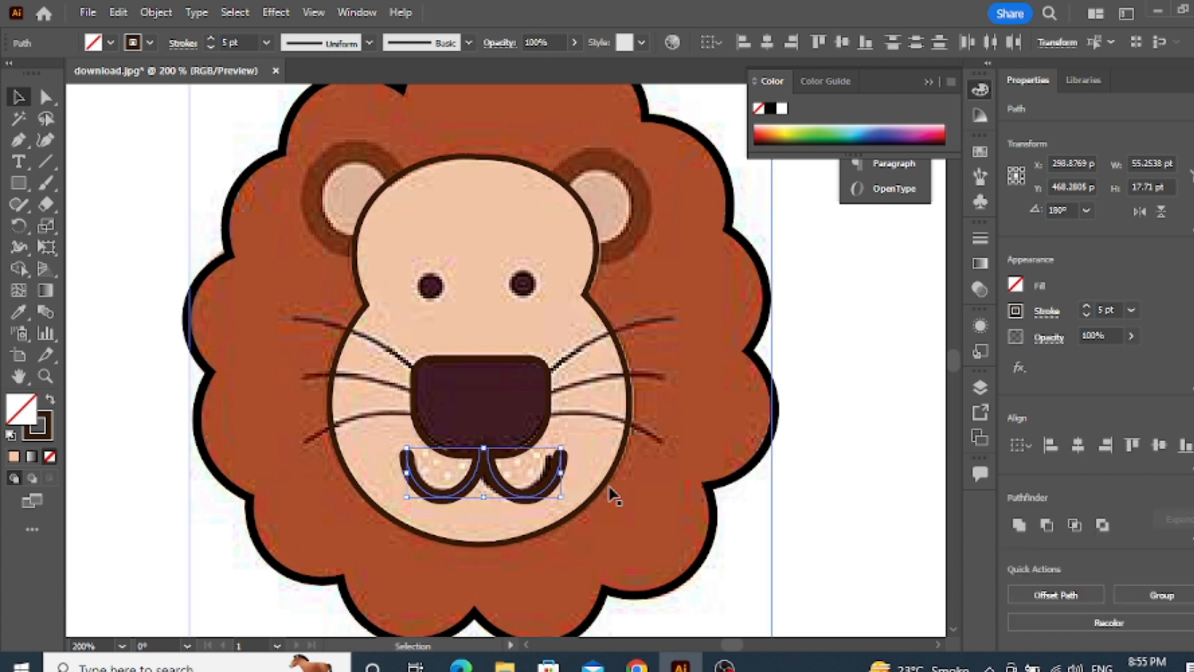
pyautogui.click(460, 494)
pyautogui.scroll(2, 461, 493)
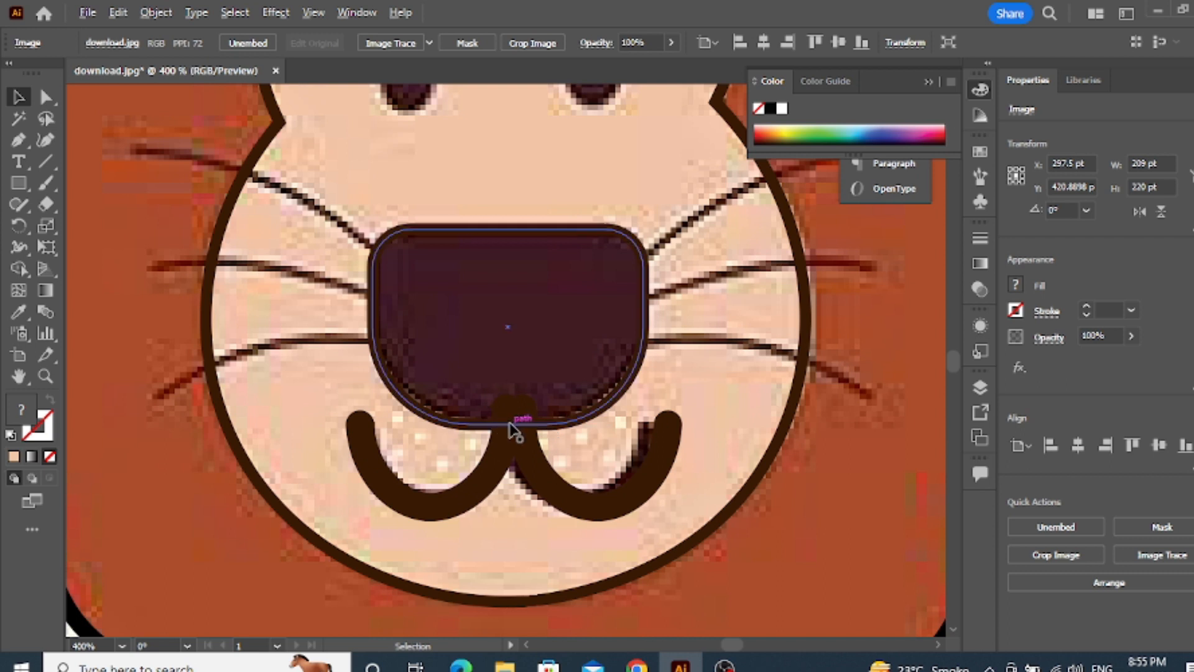
pyautogui.scroll(-3, 512, 426)
pyautogui.scroll(2, 515, 462)
pyautogui.scroll(-3, 514, 462)
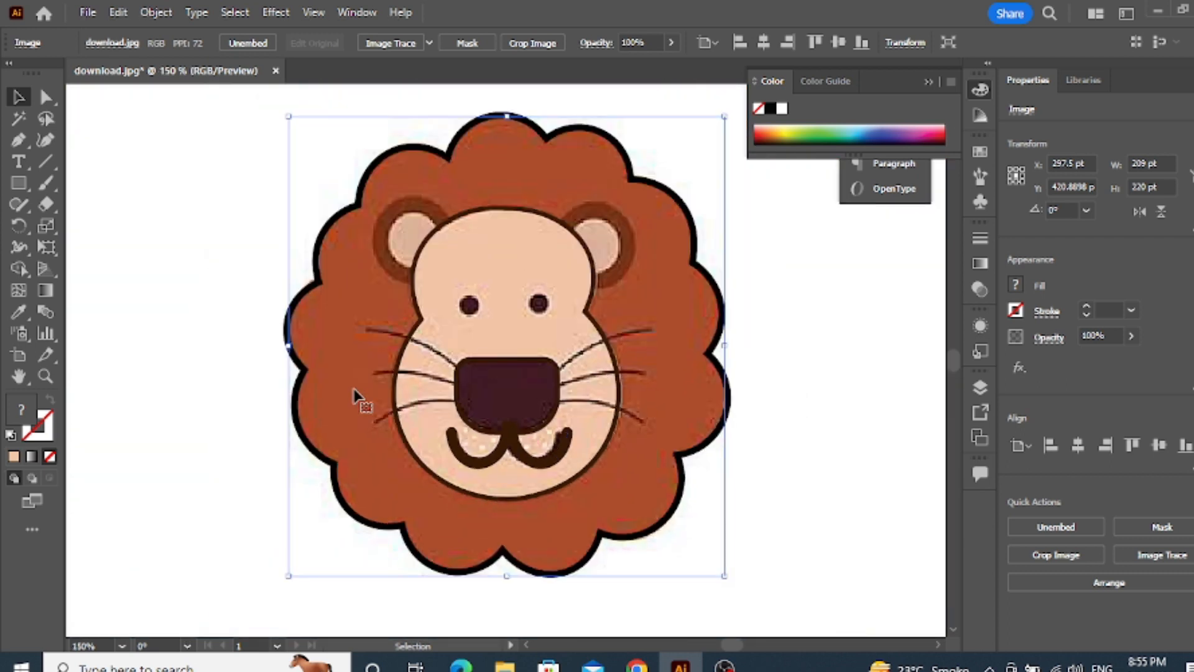
# Draw three separate straight Pen paths over the left whiskers, each running from the nose's edge to the whisker's outer tip
pyautogui.click(19, 142)
pyautogui.scroll(1, 386, 330)
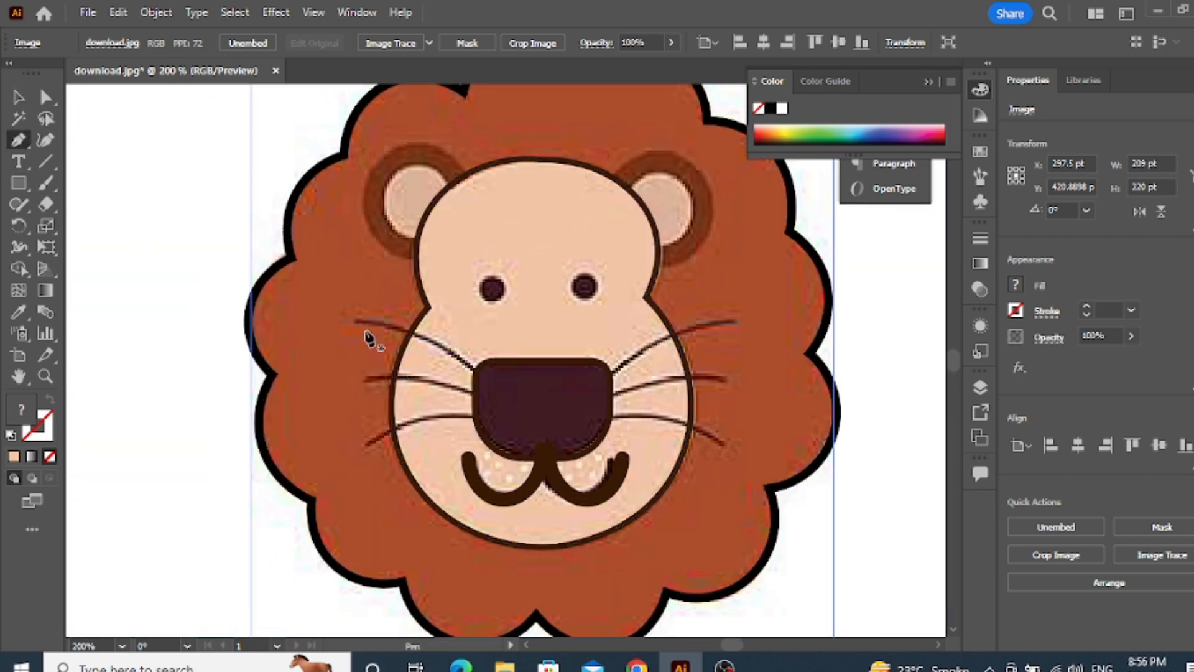
pyautogui.click(353, 322)
pyautogui.click(477, 374)
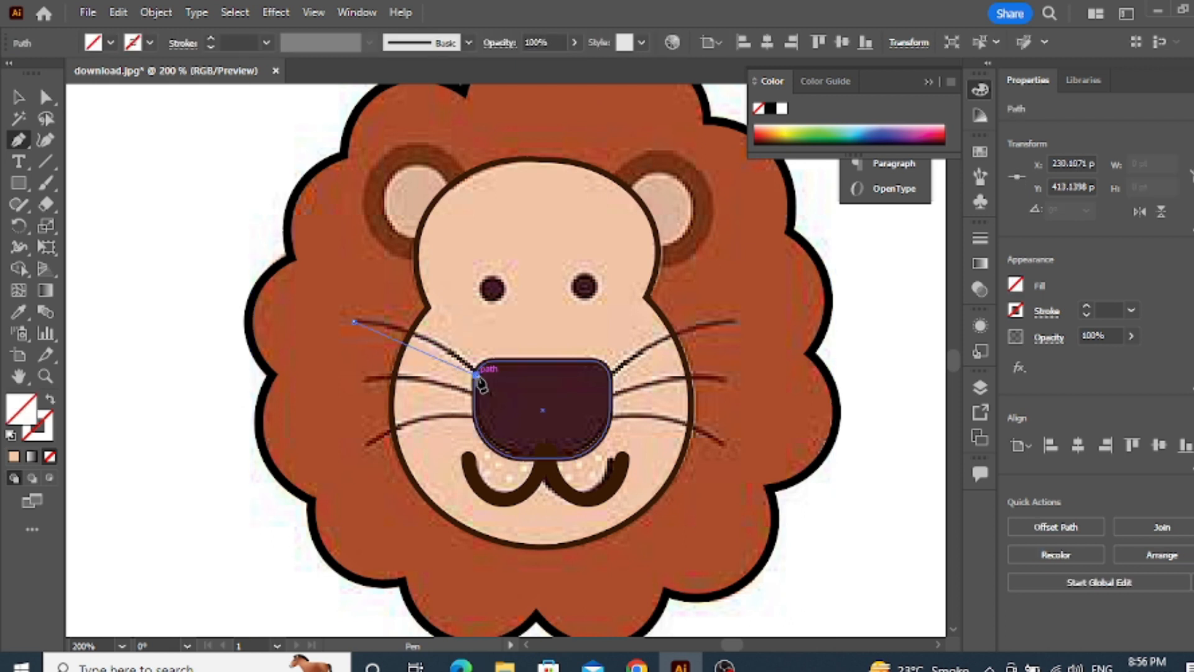
pyautogui.keyDown('ctrl'); pyautogui.click(367, 390); pyautogui.keyUp('ctrl')
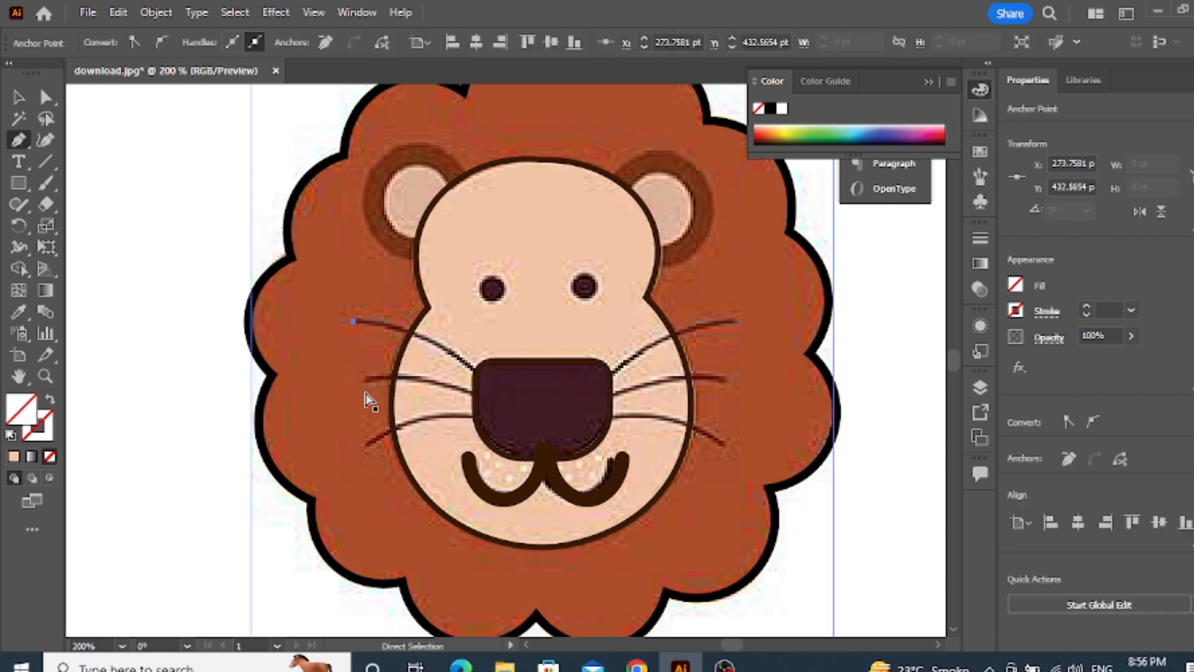
pyautogui.click(485, 379)
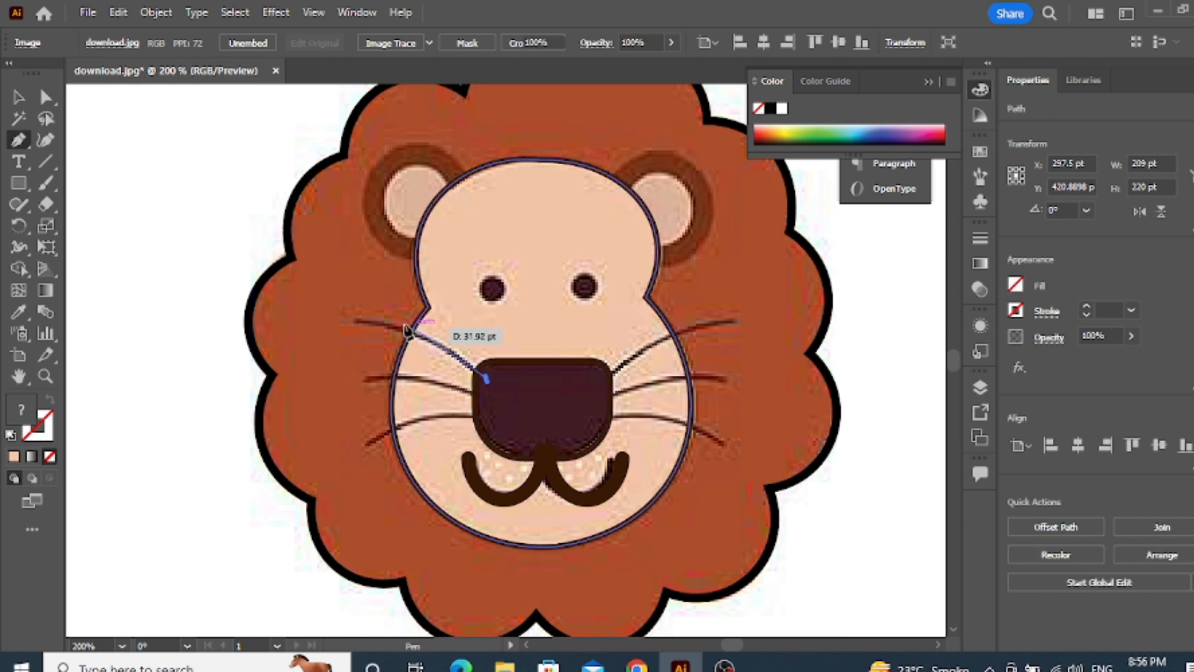
pyautogui.click(352, 323)
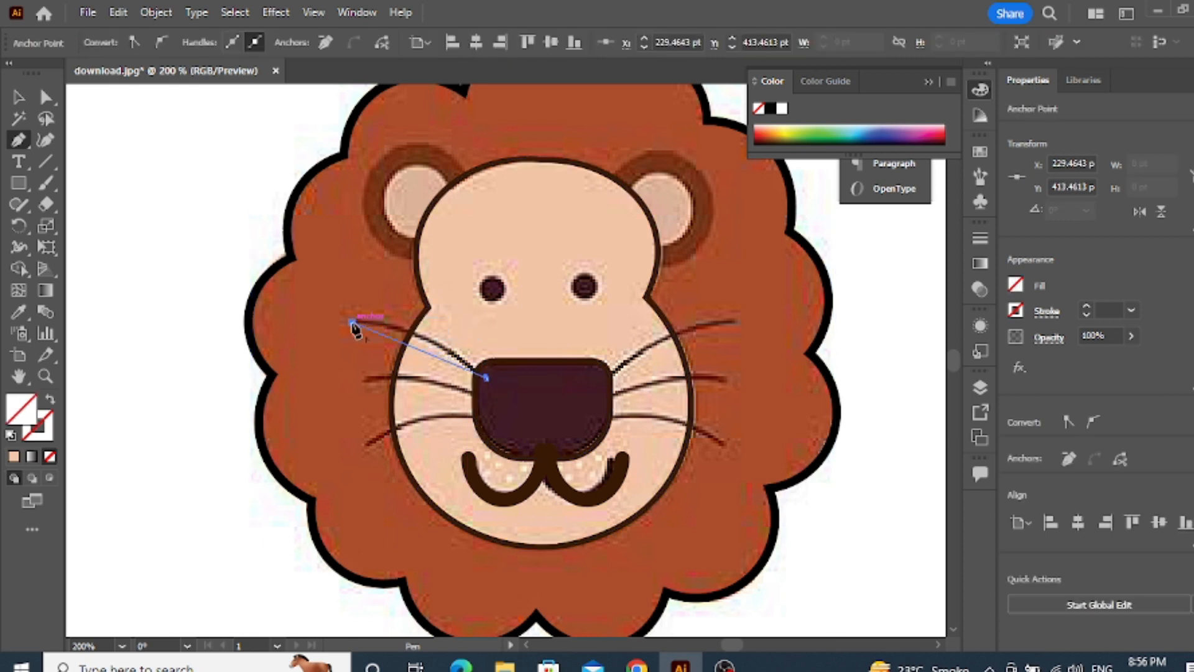
pyautogui.click(485, 400)
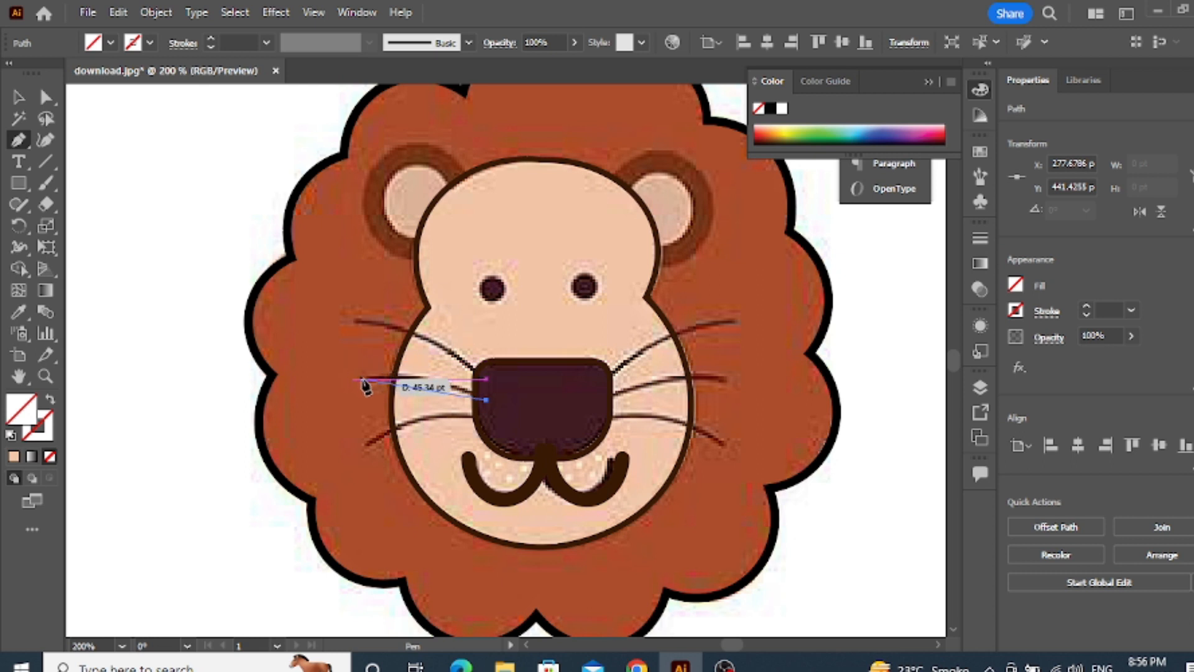
pyautogui.click(362, 379)
pyautogui.press('Escape')
pyautogui.click(485, 415)
pyautogui.click(362, 449)
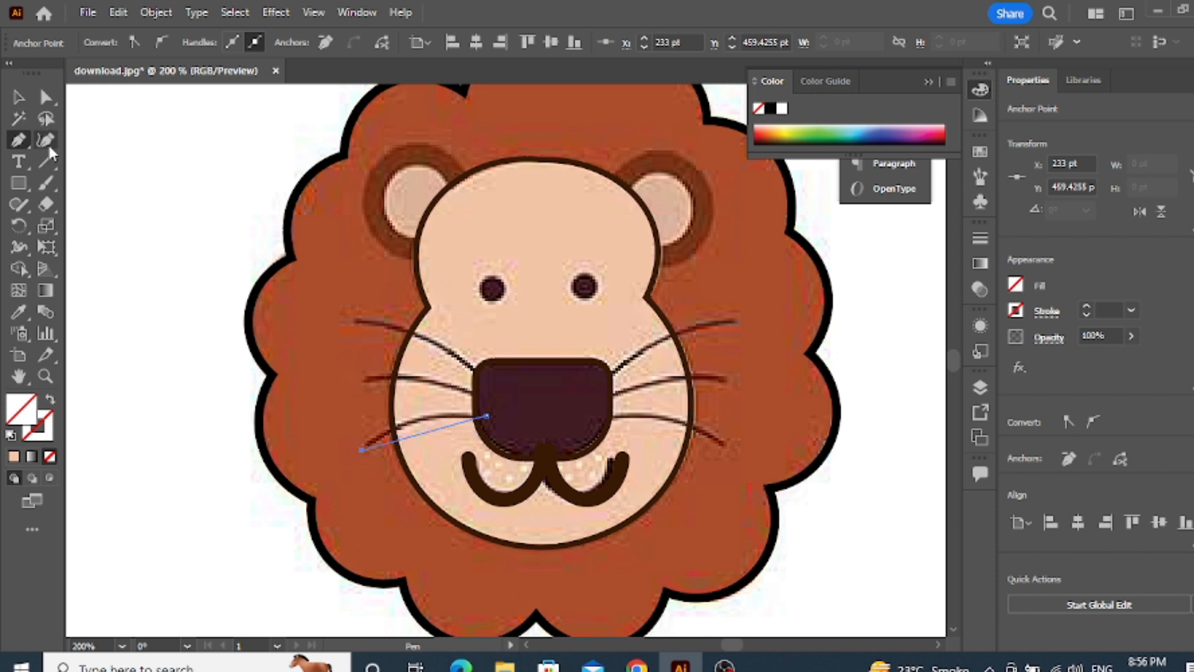
# Bend the lower left whisker path upward with the Curvature tool to follow the picture
pyautogui.click(46, 141)
pyautogui.moveTo(433, 431); pyautogui.dragTo(419, 423)
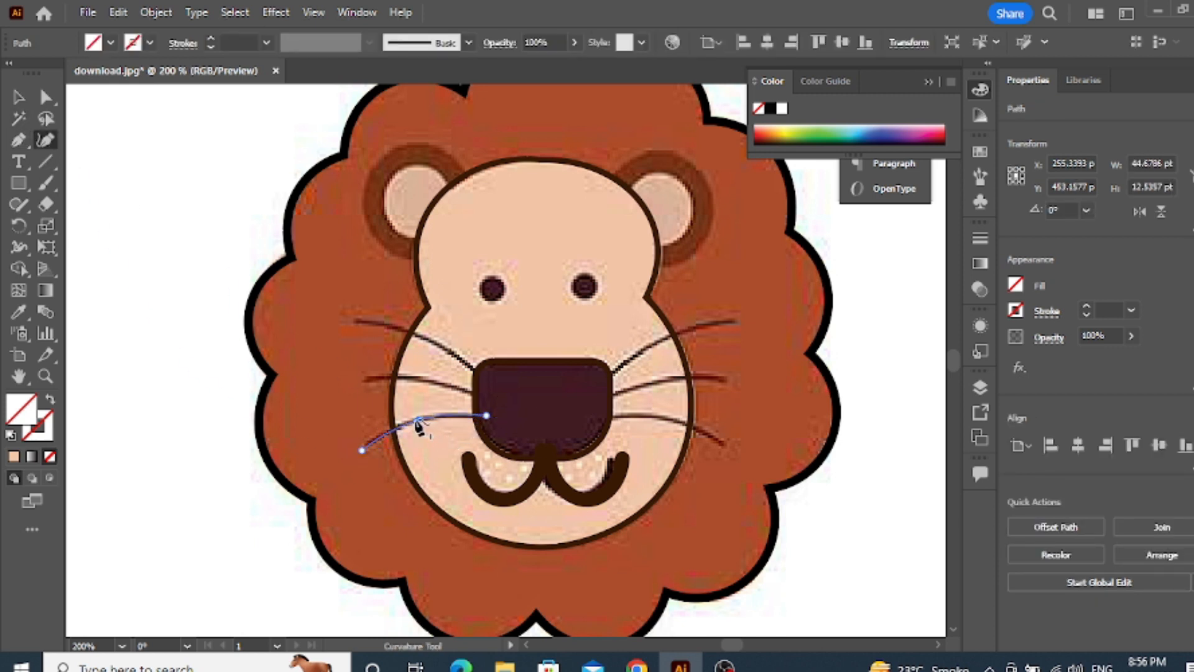
pyautogui.click(427, 392)
pyautogui.press('alt')
pyautogui.moveTo(421, 389); pyautogui.dragTo(424, 380)
pyautogui.hotkey('ctrl', 'z')
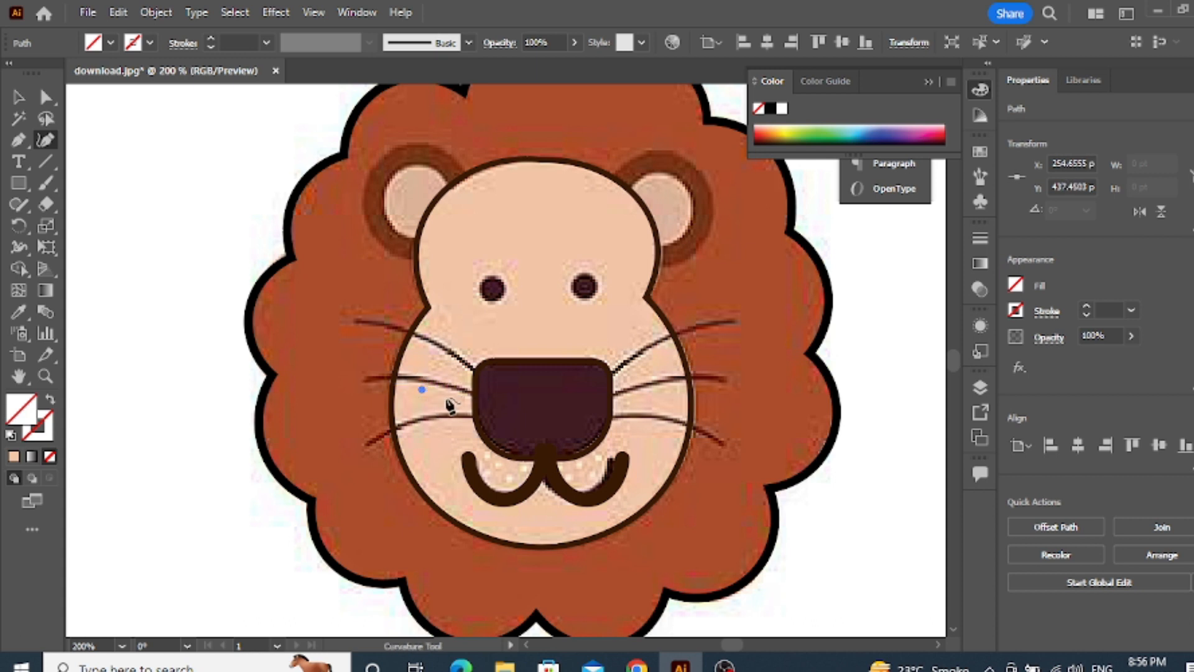
# Bend the middle left whisker path upward with the Curvature tool to follow the picture
pyautogui.click(19, 97)
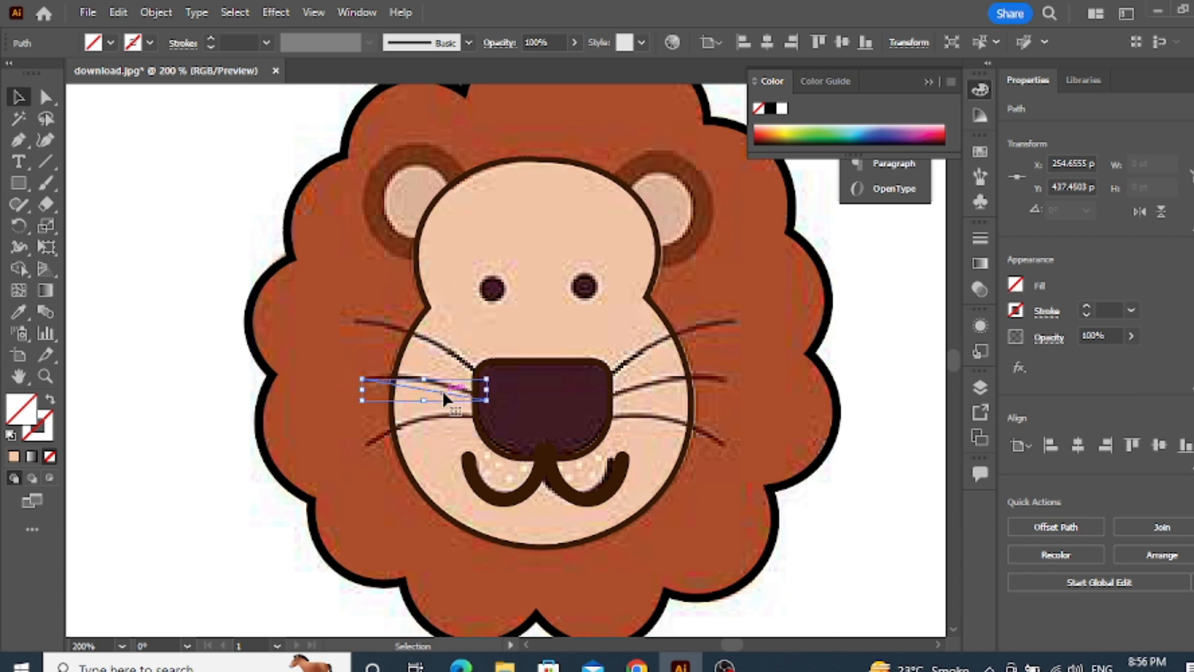
pyautogui.click(45, 140)
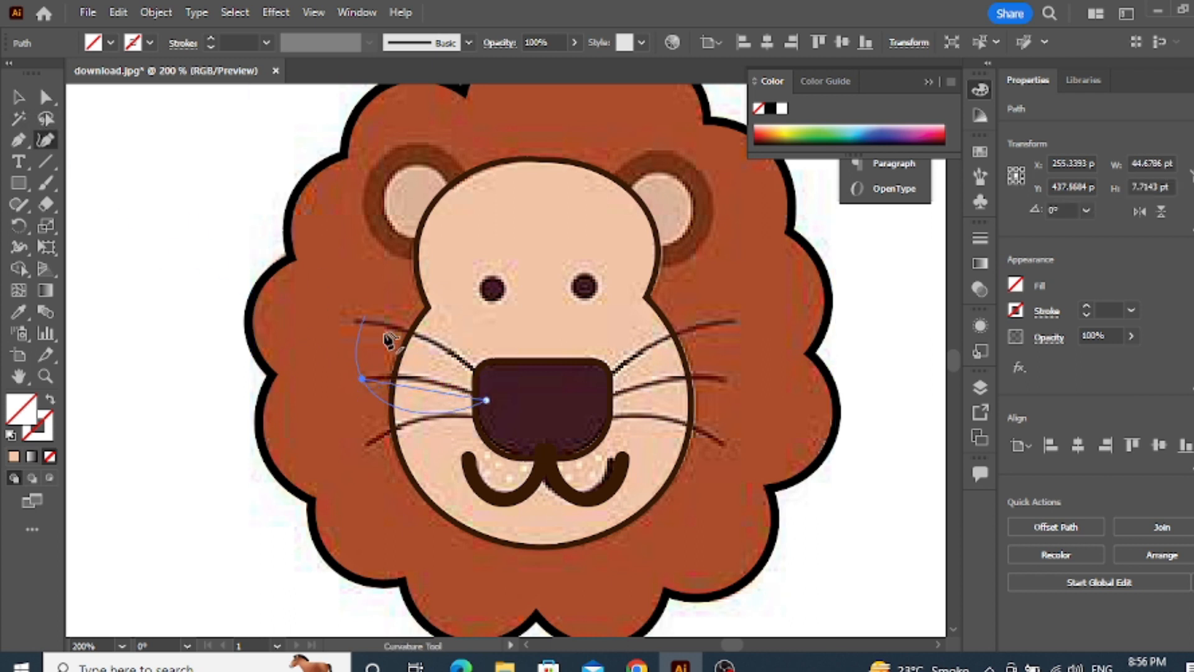
pyautogui.moveTo(435, 392); pyautogui.dragTo(428, 377)
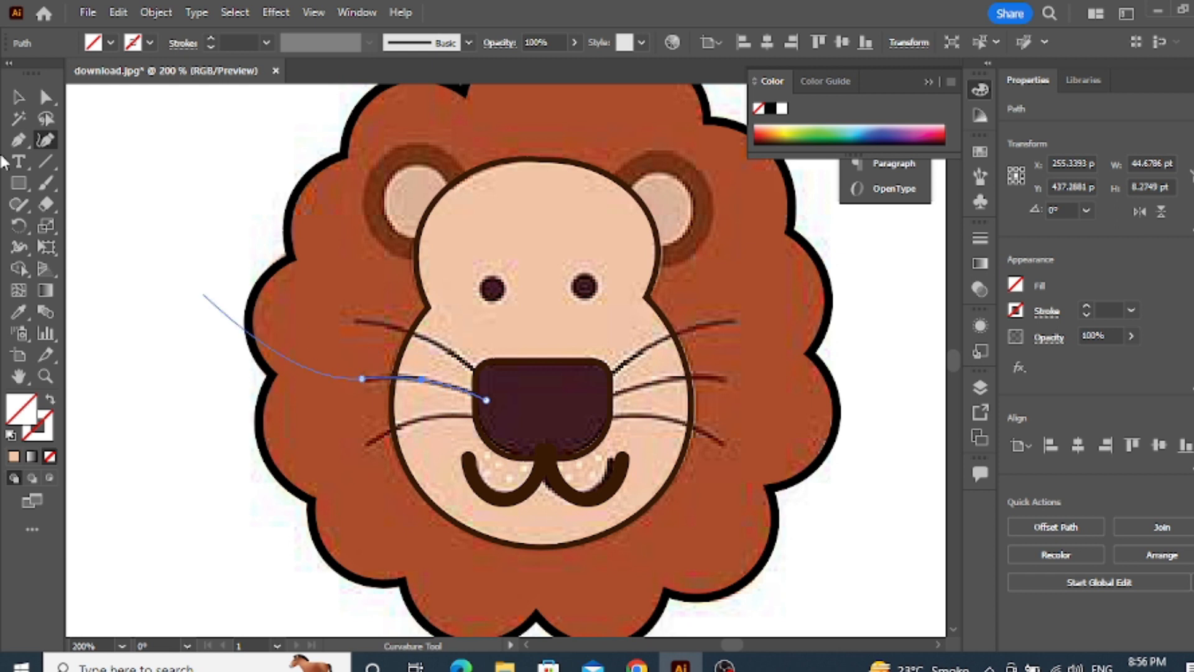
# Give the middle and lower left whiskers a 1 pt stroke with the triangular tapered width profile
pyautogui.click(17, 98)
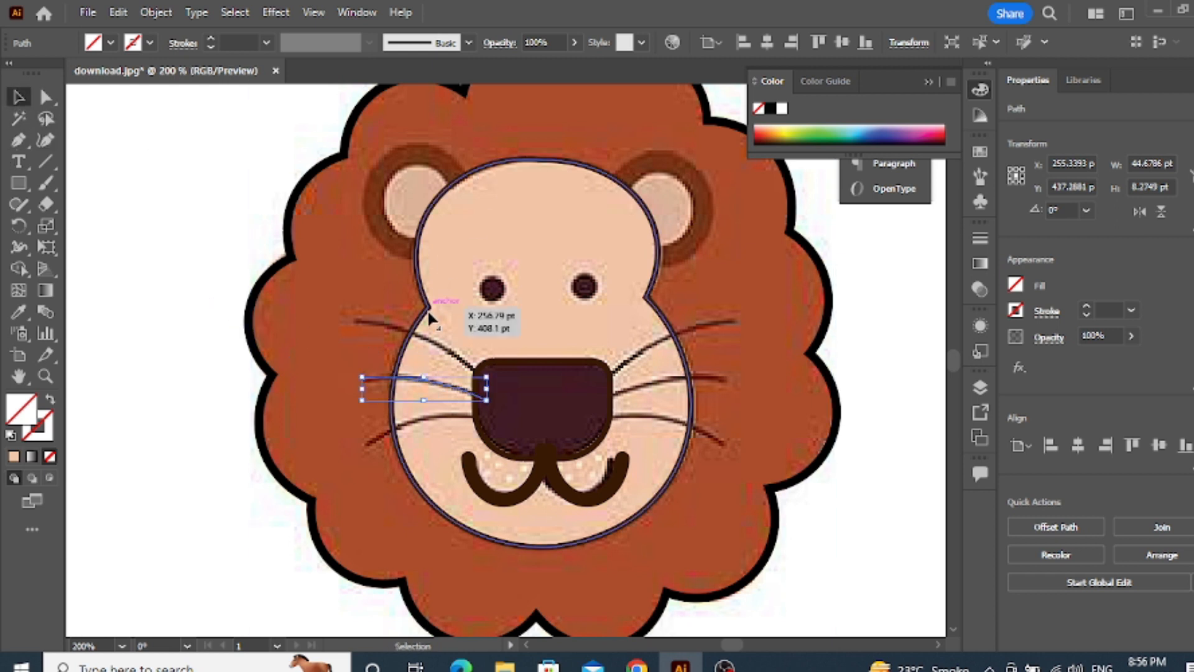
pyautogui.click(429, 345)
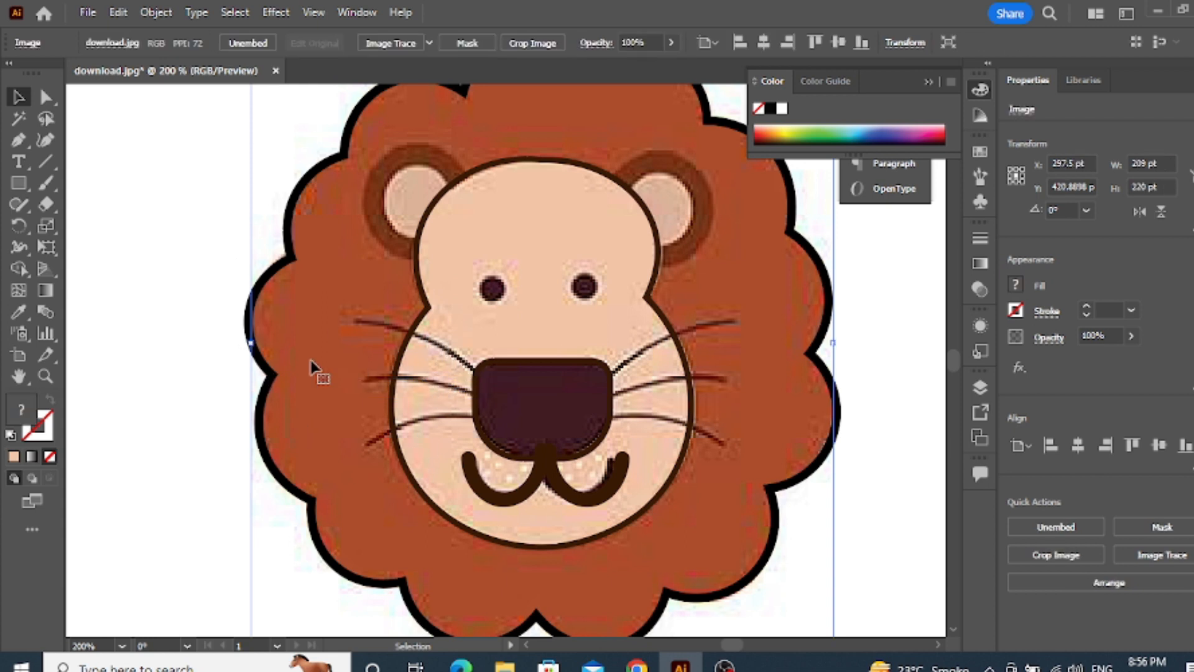
pyautogui.click(402, 388)
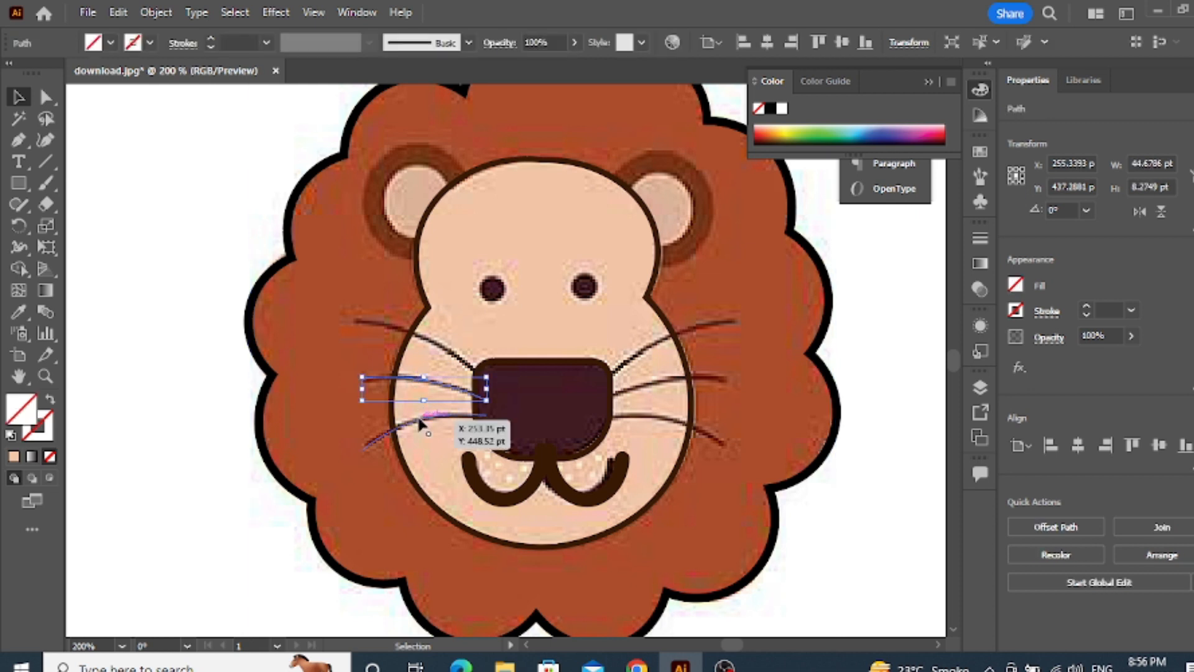
pyautogui.keyDown('shift'); pyautogui.click(417, 414); pyautogui.keyUp('shift')
pyautogui.click(267, 43)
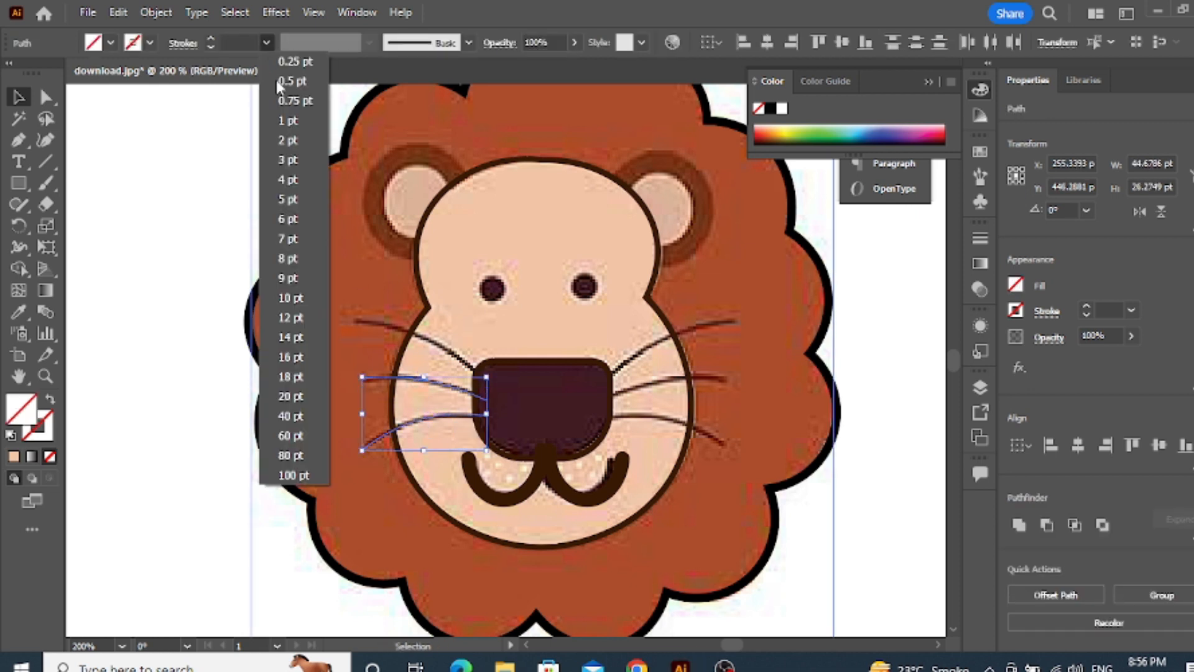
pyautogui.click(293, 125)
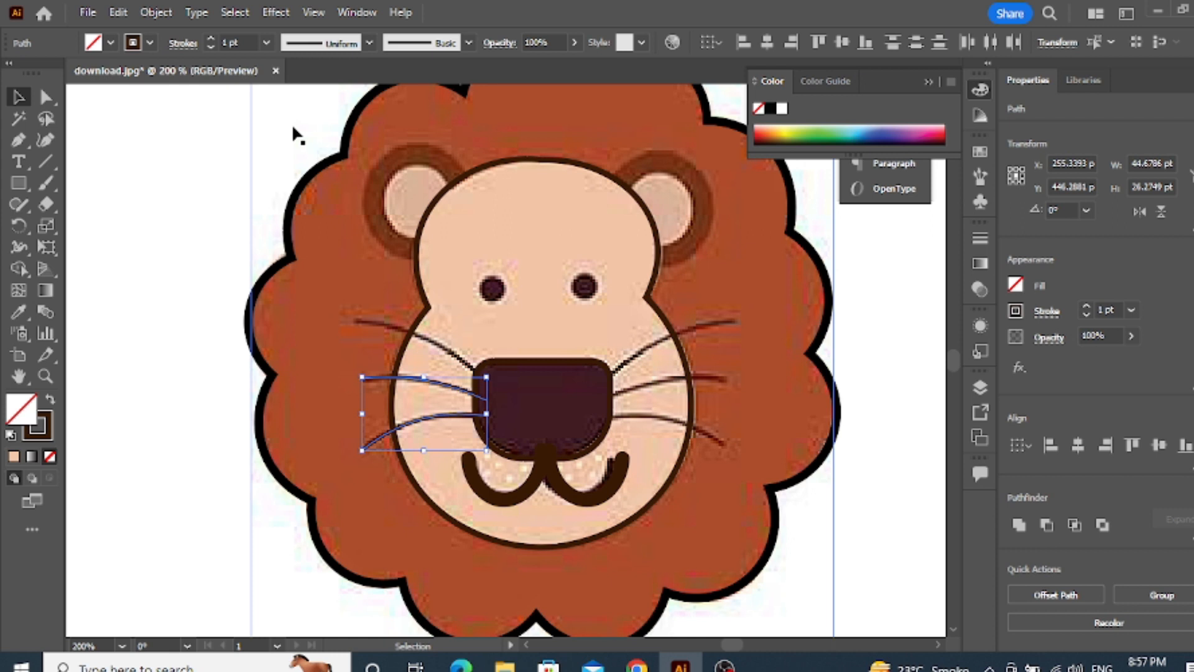
pyautogui.click(370, 42)
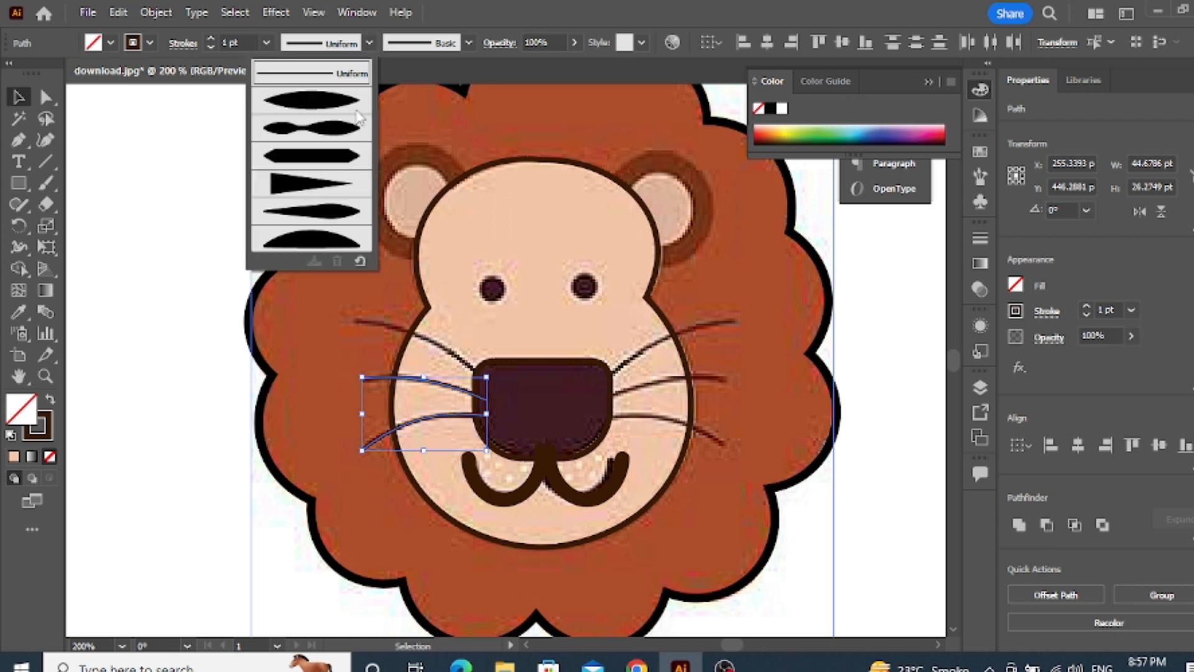
pyautogui.click(314, 186)
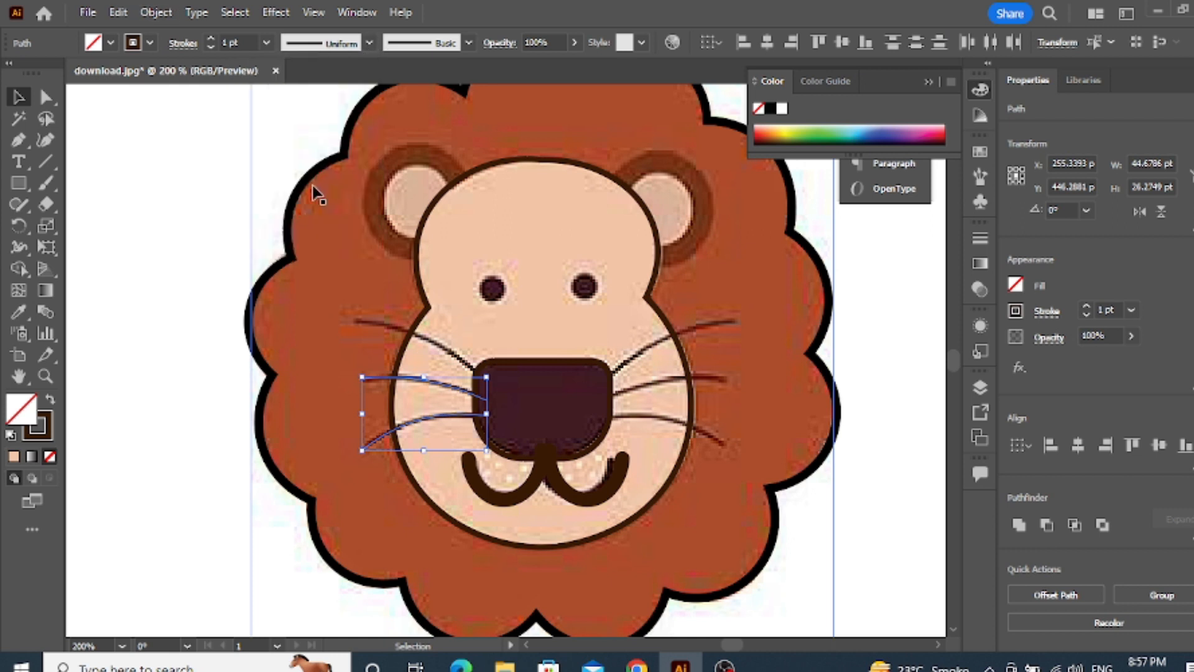
# Set the stroke weight of the middle and lower left whiskers to 2 pt
pyautogui.click(123, 230)
pyautogui.click(435, 379)
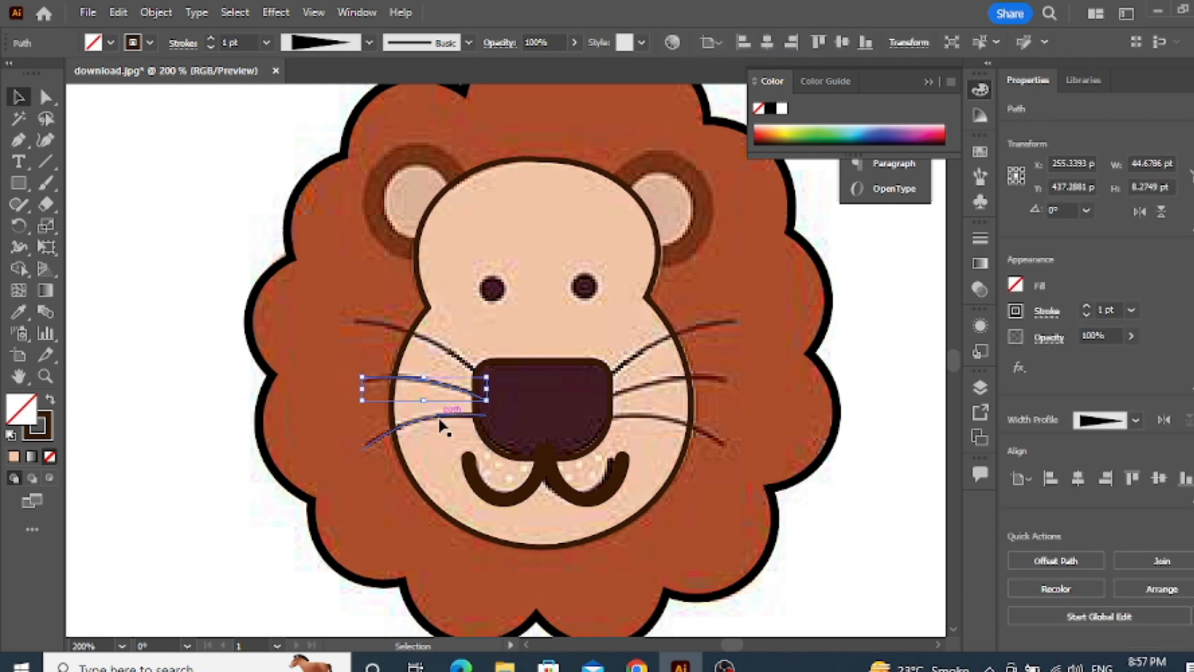
pyautogui.keyDown('shift'); pyautogui.click(439, 421); pyautogui.keyUp('shift')
pyautogui.click(266, 42)
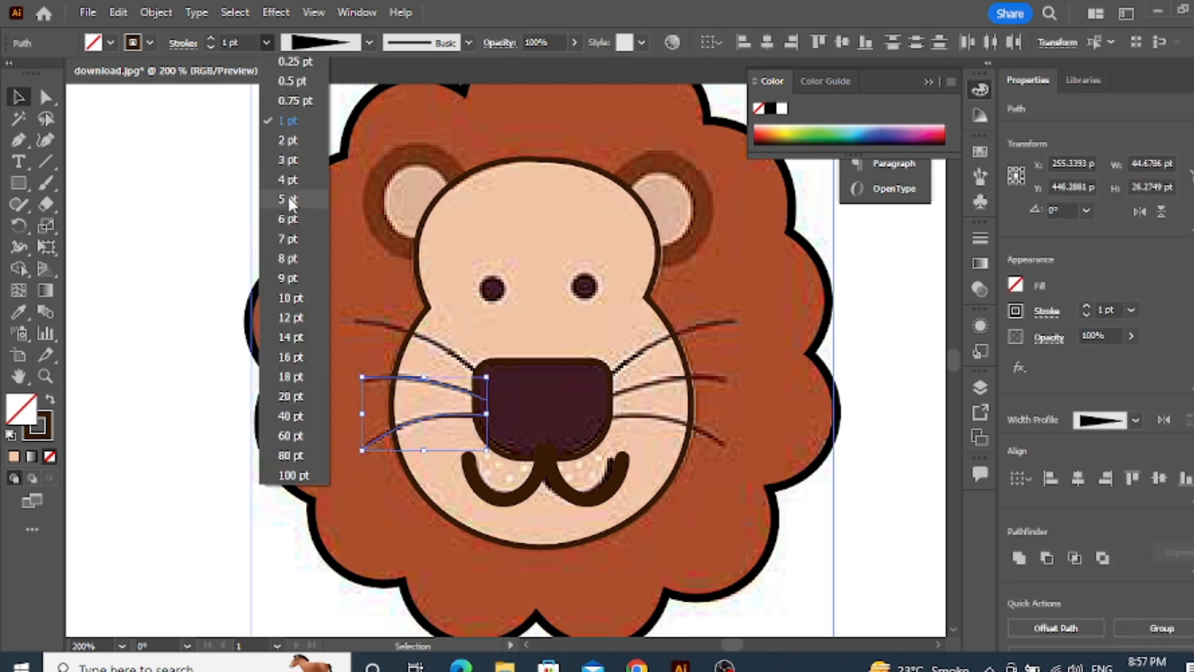
pyautogui.click(288, 140)
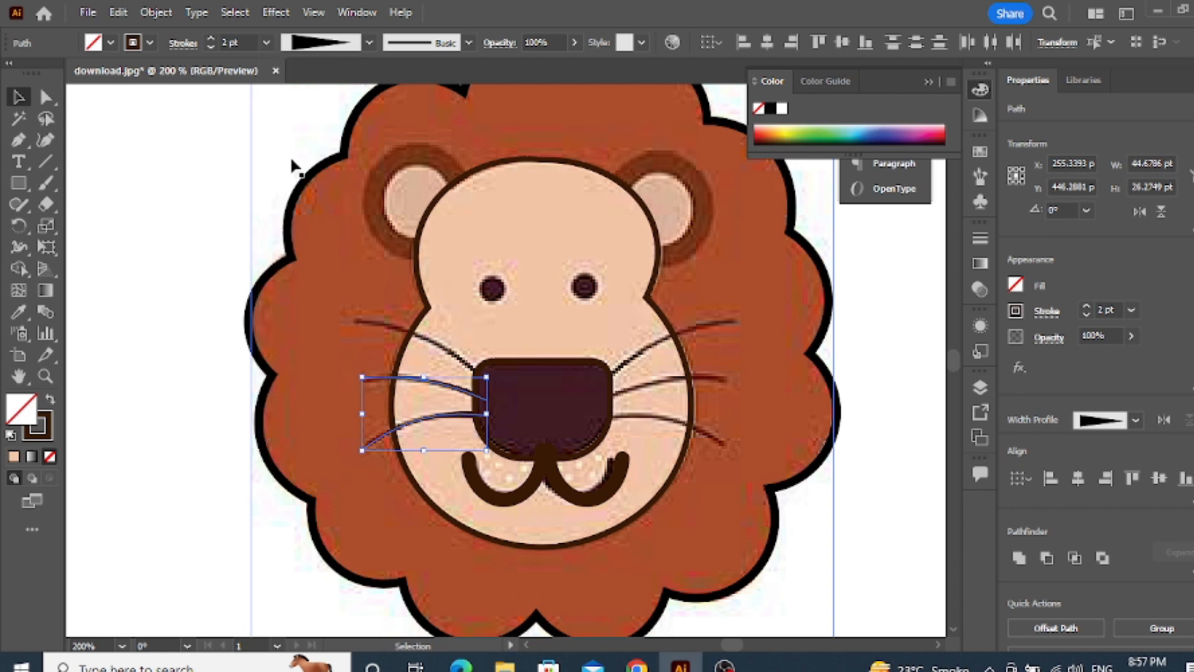
pyautogui.click(133, 186)
# Bend the upper left whisker path upward with the Curvature tool to match the picture
pyautogui.scroll(2, 441, 428)
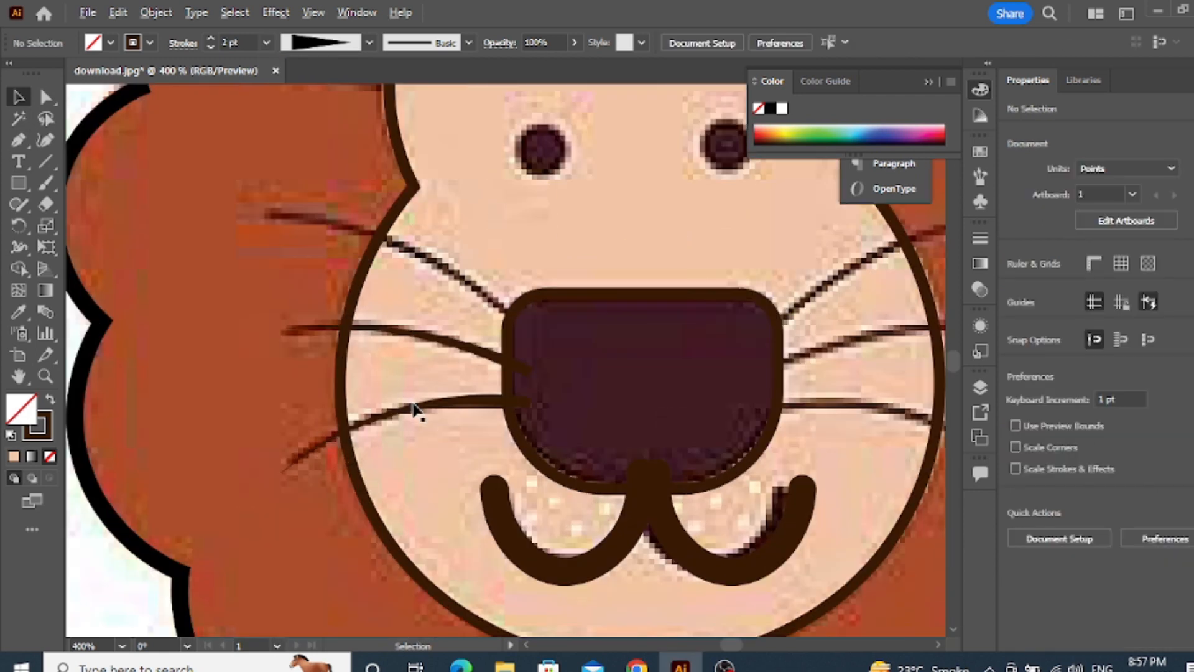
pyautogui.scroll(-1, 415, 410)
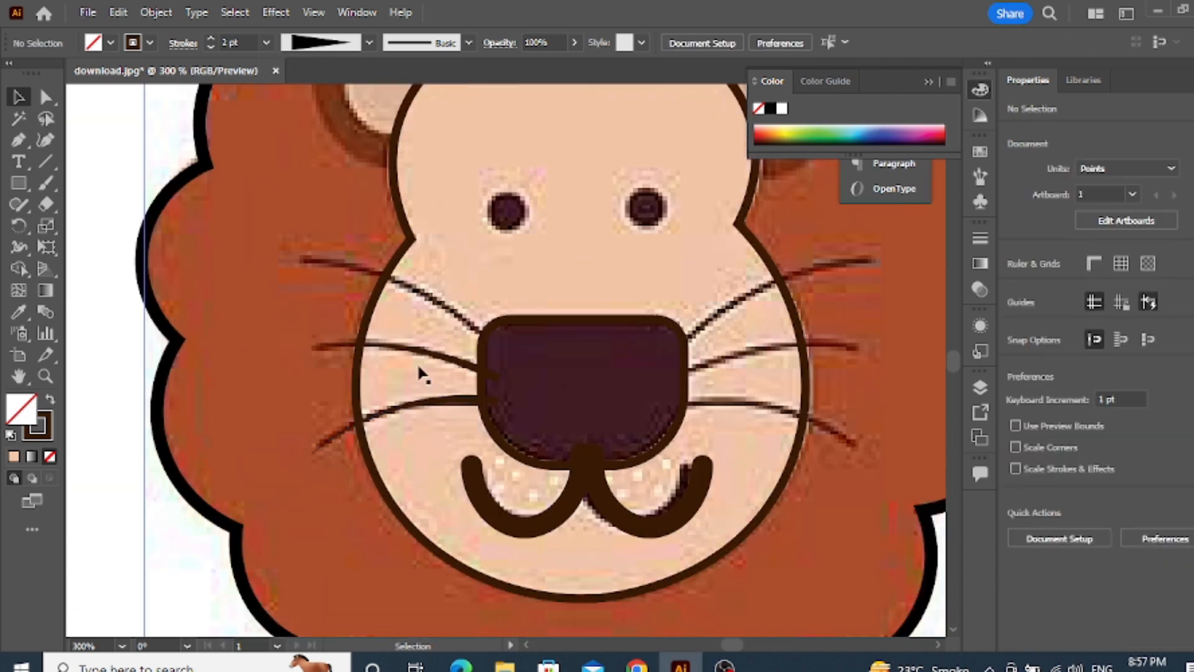
pyautogui.click(17, 140)
pyautogui.click(17, 96)
pyautogui.click(438, 316)
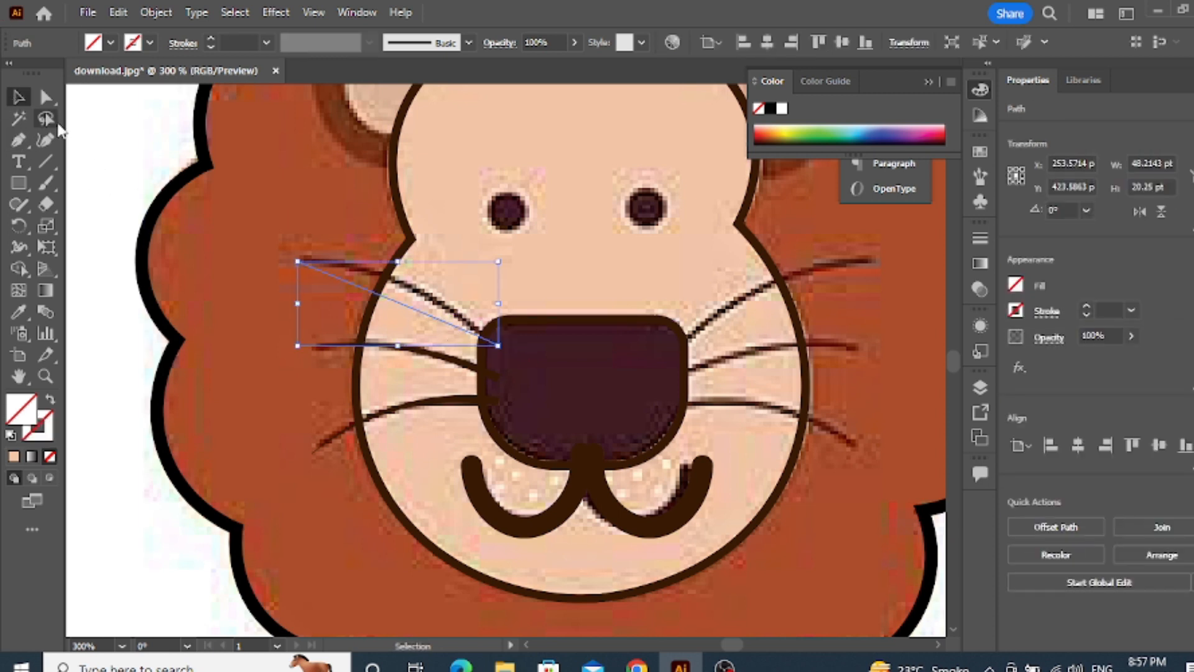
pyautogui.click(45, 140)
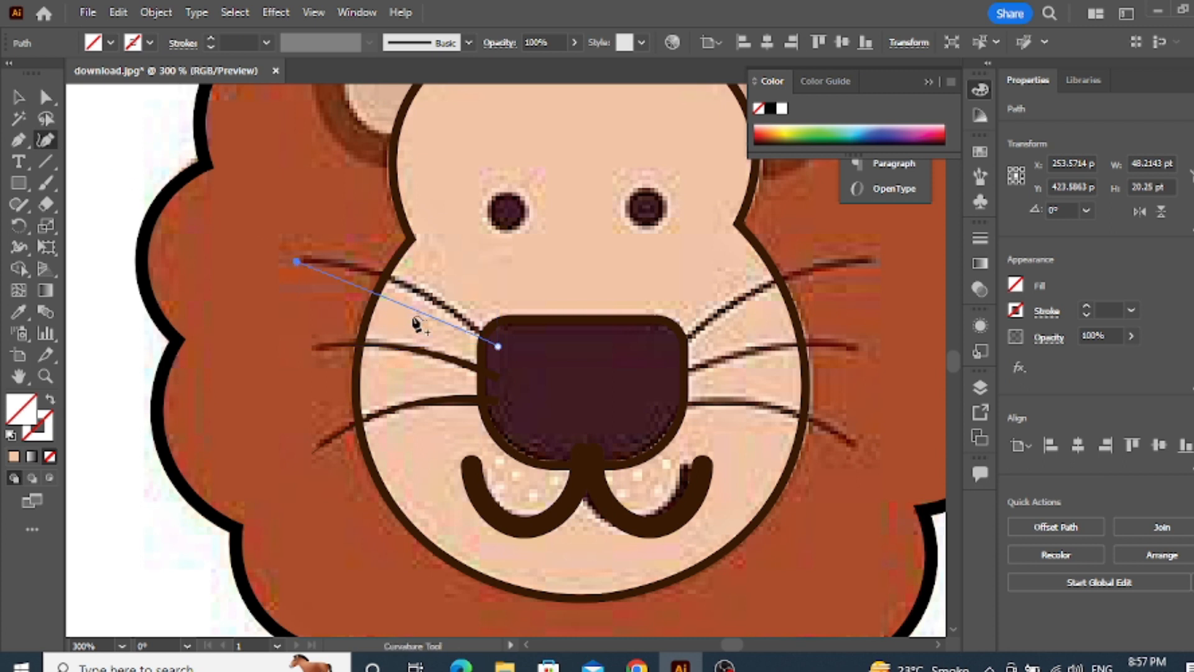
pyautogui.moveTo(406, 306); pyautogui.dragTo(376, 280)
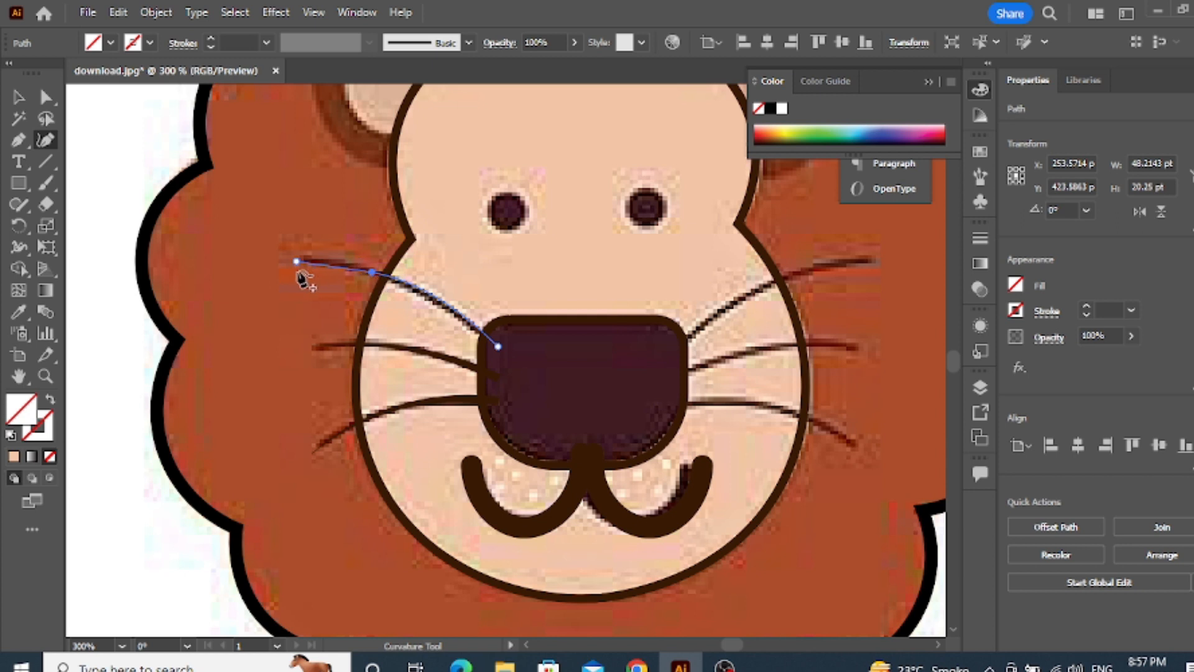
# Give the upper left whisker a 2 pt stroke with the triangular tapered width profile
pyautogui.click(19, 97)
pyautogui.click(268, 43)
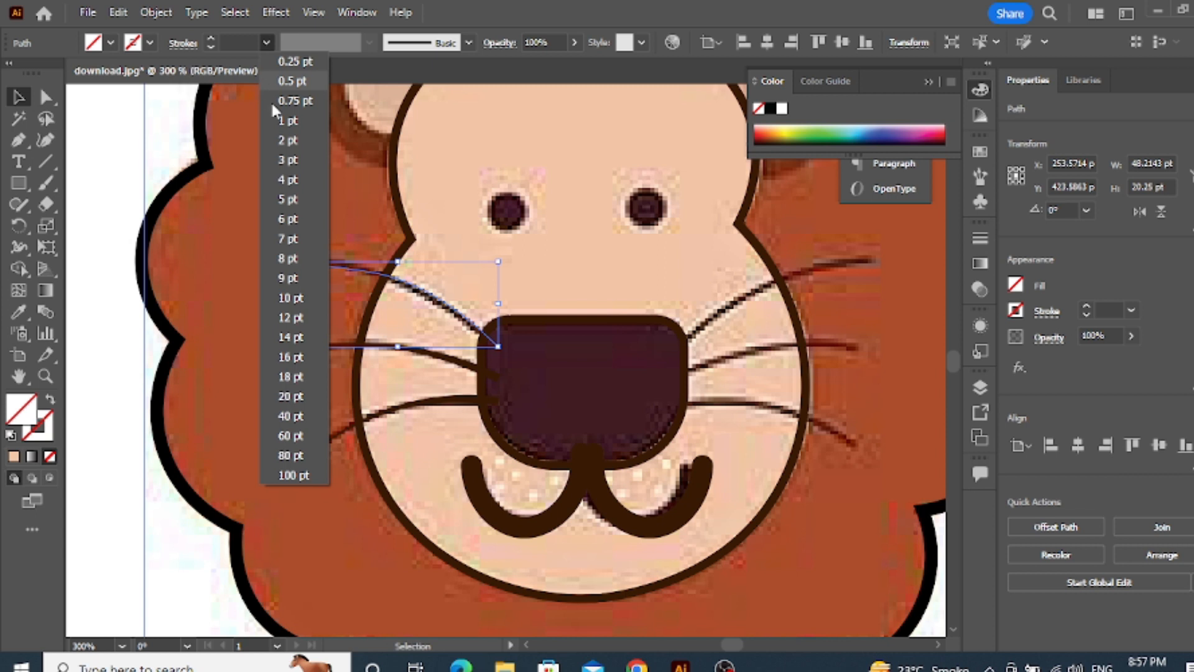
pyautogui.click(273, 147)
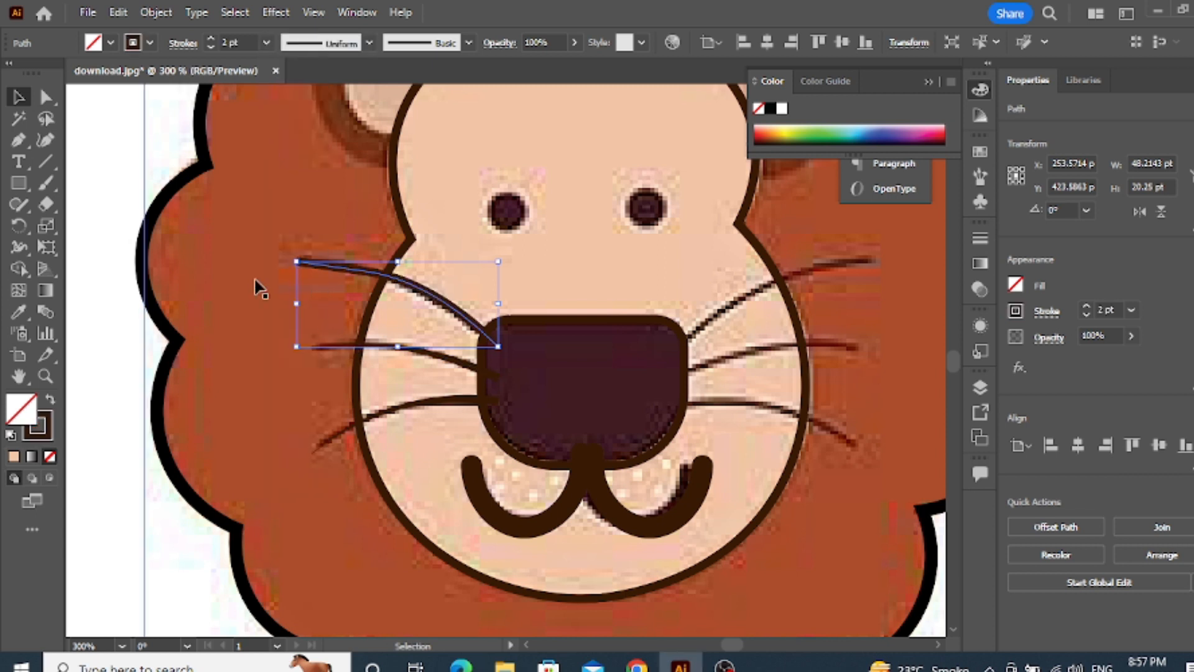
pyautogui.click(46, 98)
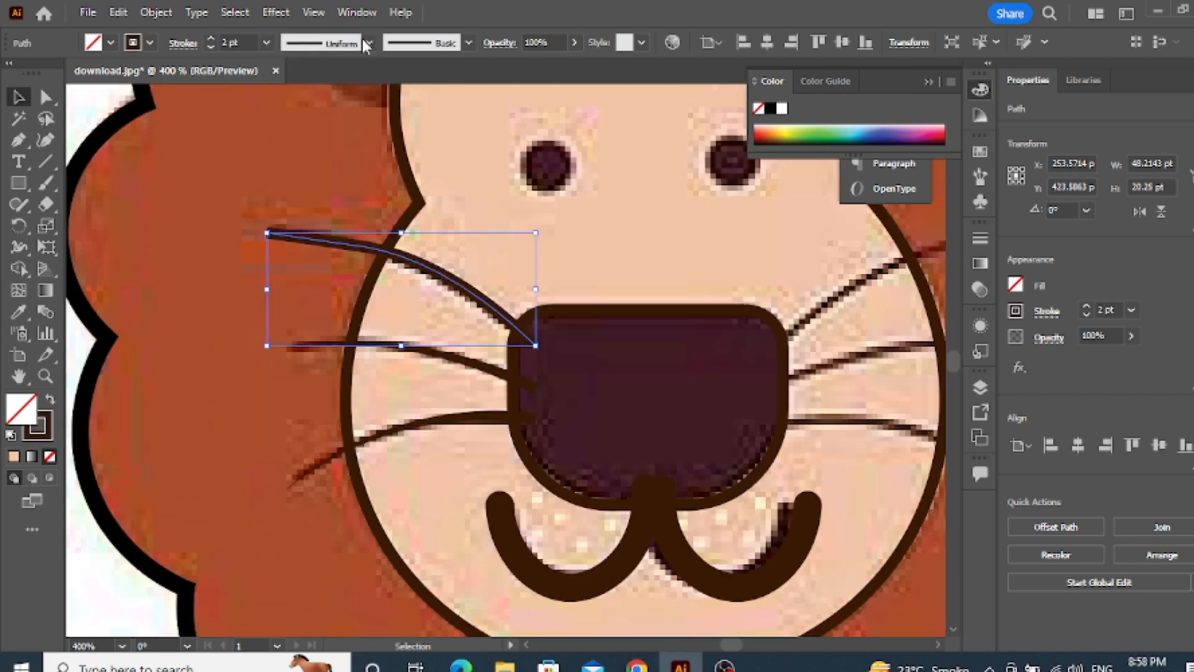
pyautogui.click(369, 43)
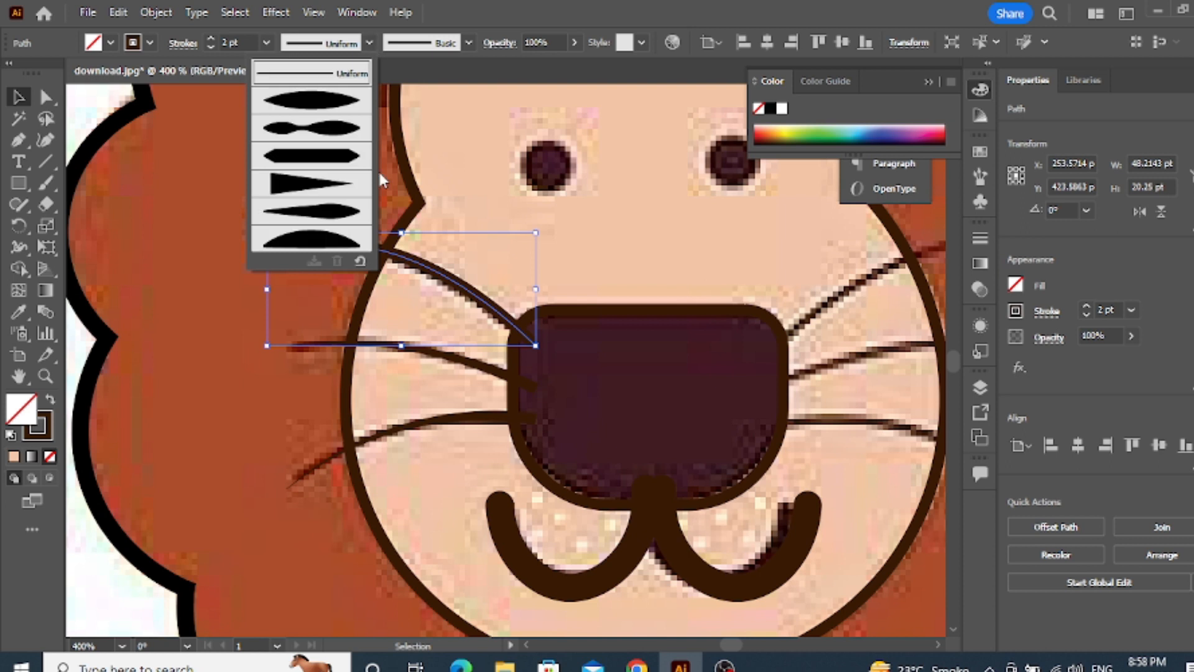
pyautogui.click(309, 184)
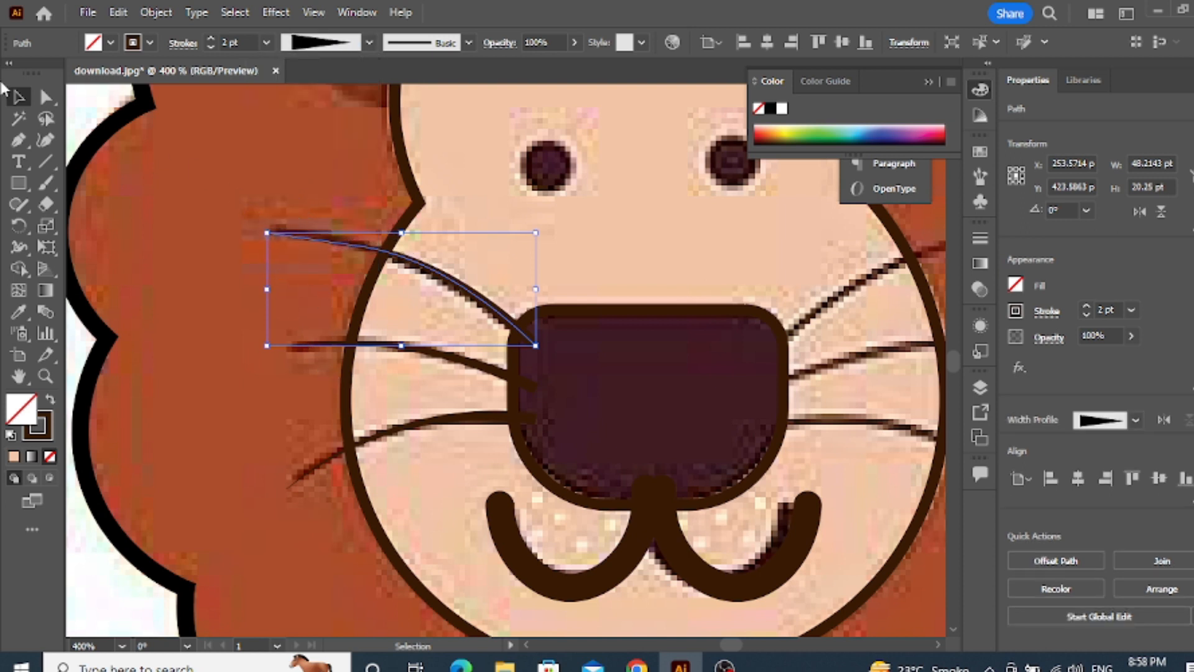
pyautogui.click(233, 171)
# Group the three left whiskers
pyautogui.scroll(-3, 301, 223)
pyautogui.scroll(2, 497, 296)
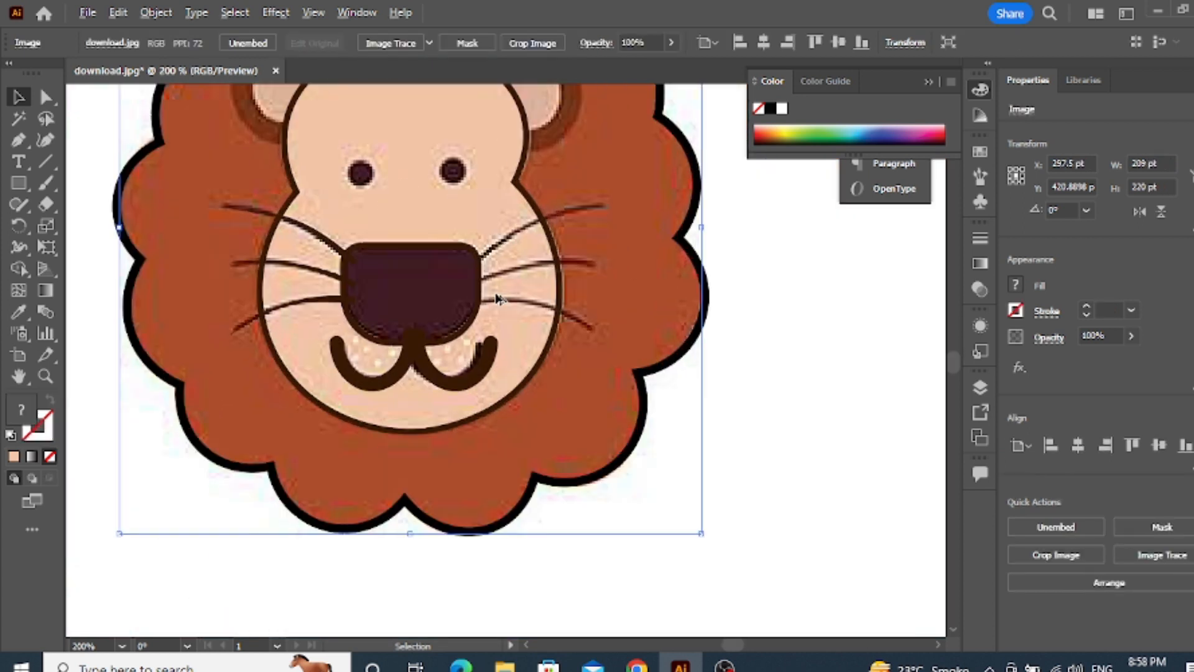
pyautogui.click(240, 217)
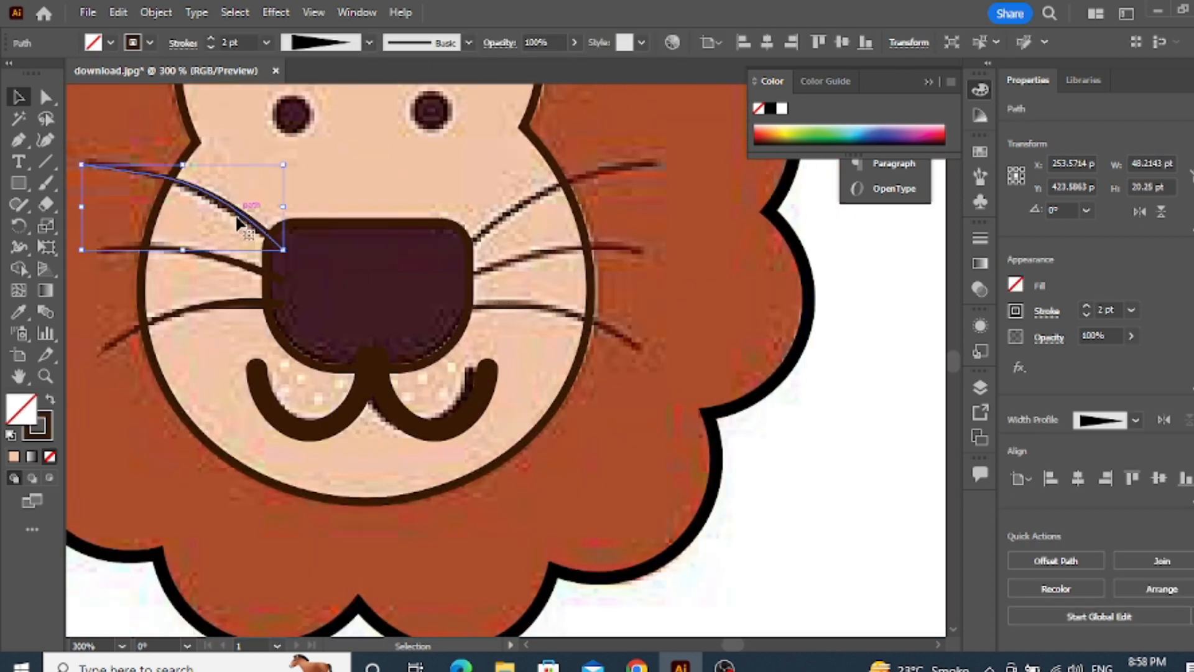
pyautogui.keyDown('shift'); pyautogui.click(231, 266); pyautogui.keyUp('shift')
pyautogui.keyDown('shift'); pyautogui.click(230, 305); pyautogui.keyUp('shift')
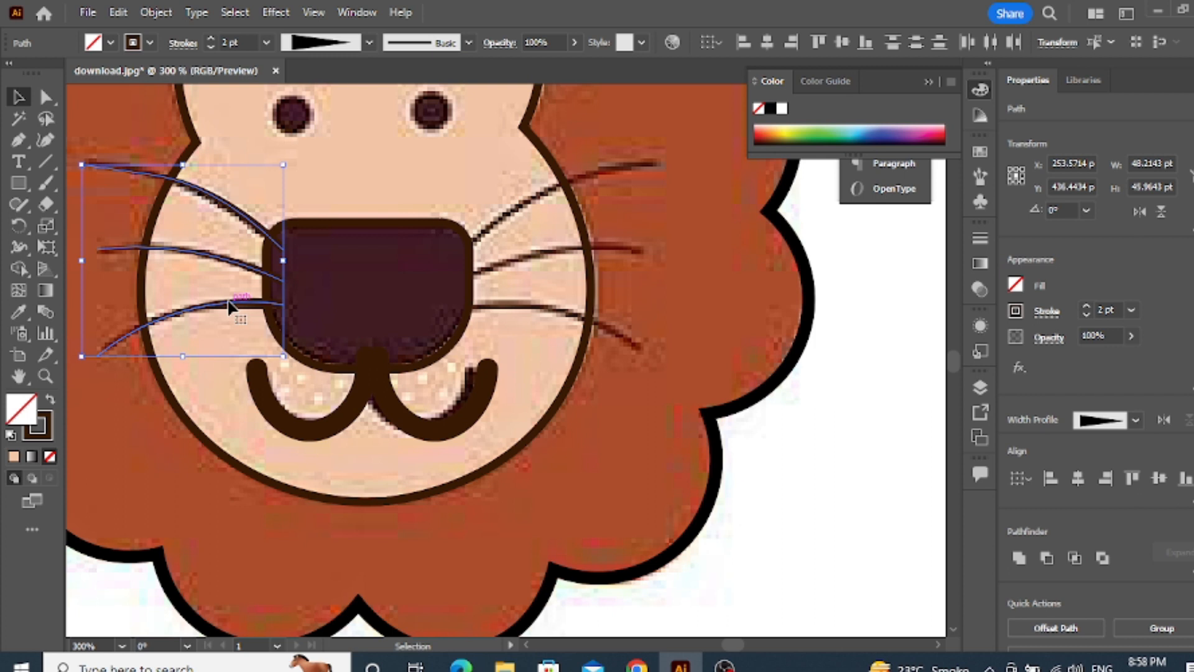
pyautogui.hotkey('ctrl', 'g')
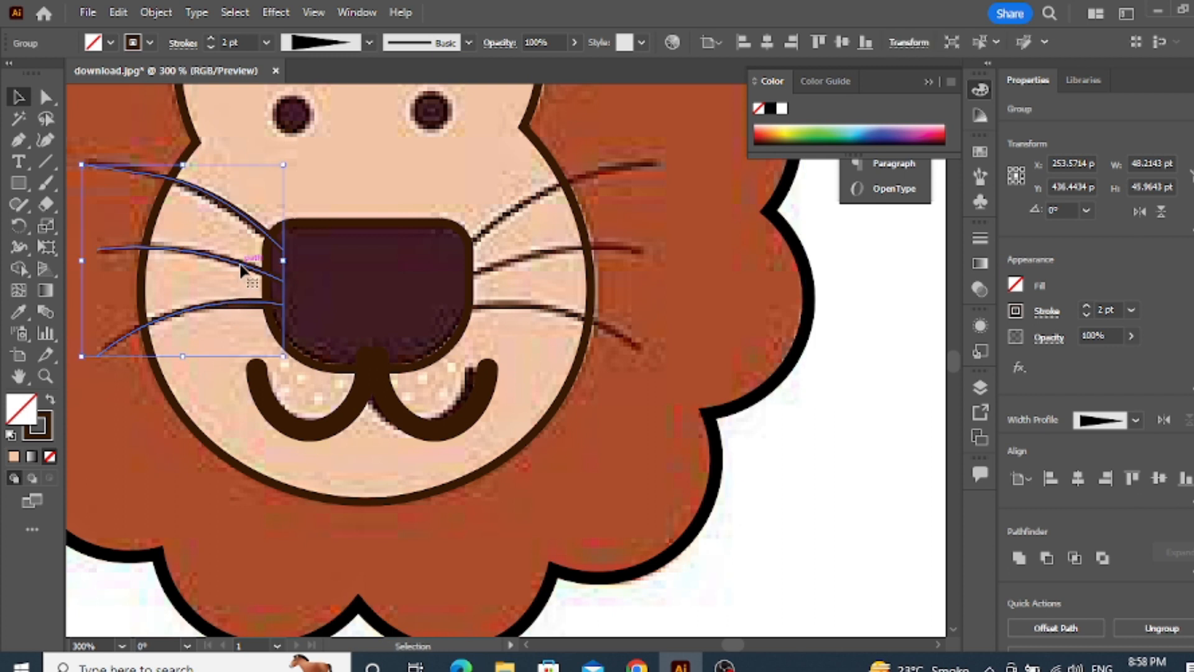
# Duplicate the left whisker group, reflect the copy across the vertical axis and place it over the right whiskers
pyautogui.moveTo(243, 268); pyautogui.dragTo(544, 280)
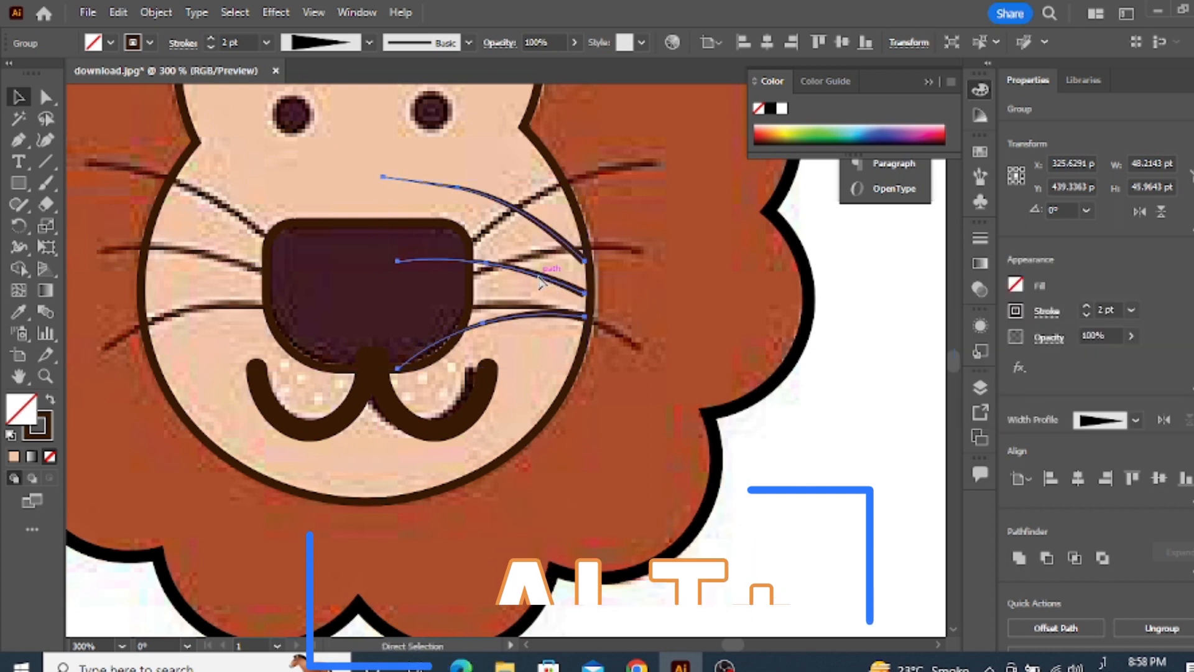
pyautogui.hotkey('ctrl', 'z')
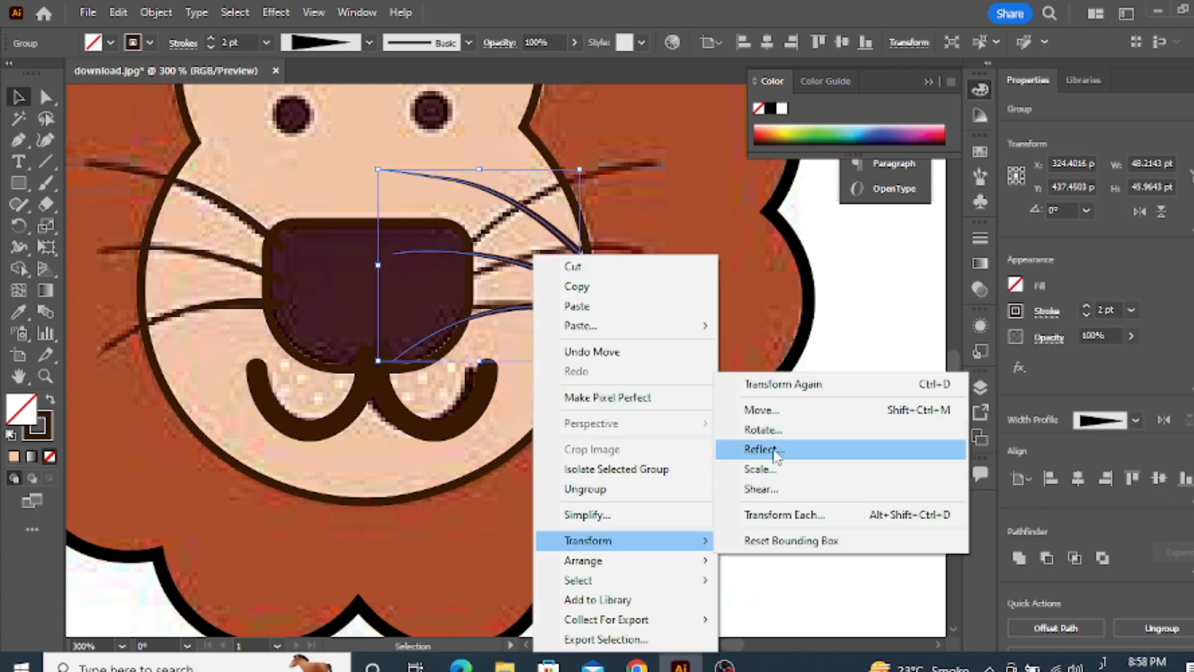
pyautogui.click(775, 455)
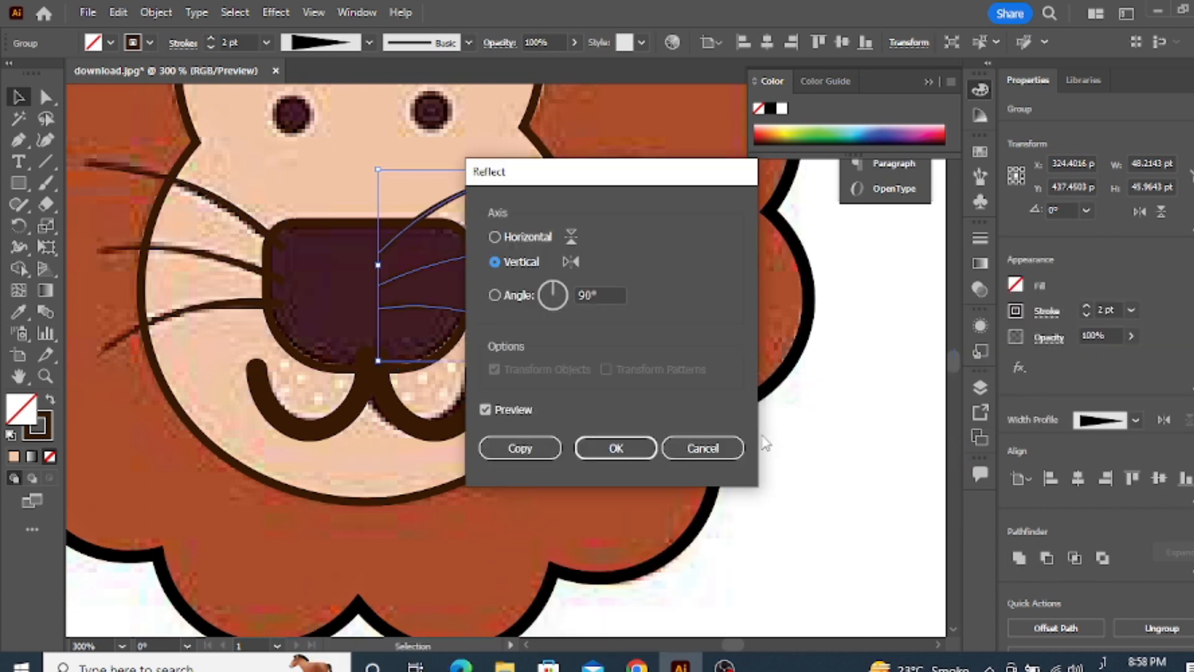
pyautogui.click(616, 447)
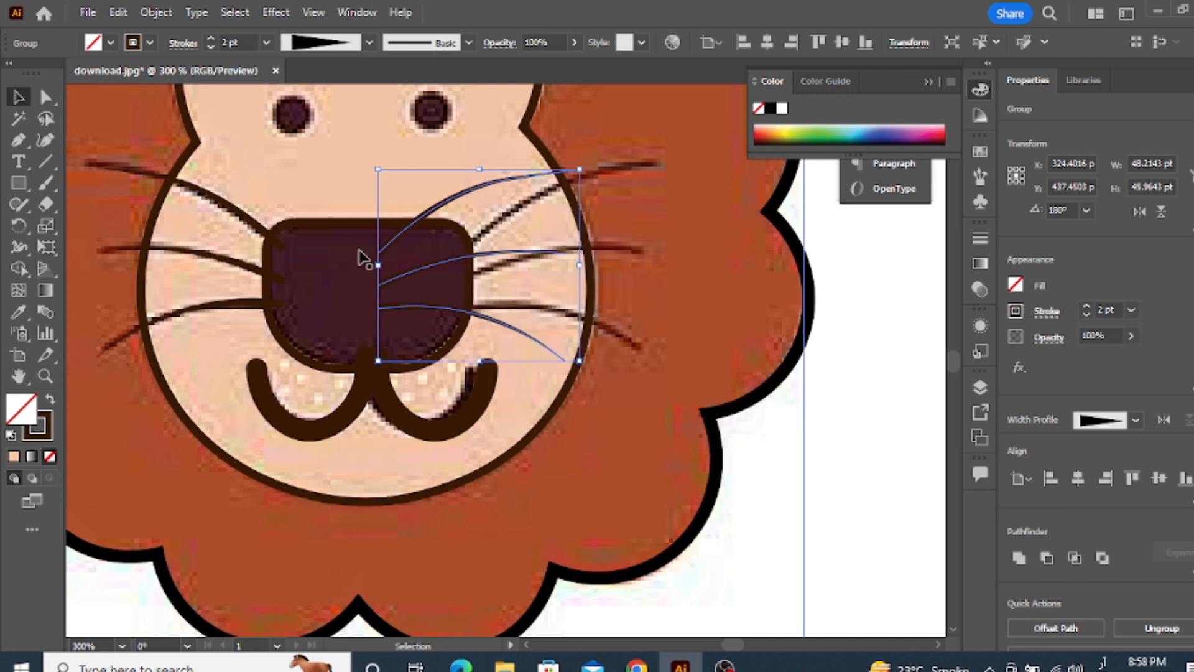
pyautogui.moveTo(449, 263); pyautogui.dragTo(541, 264)
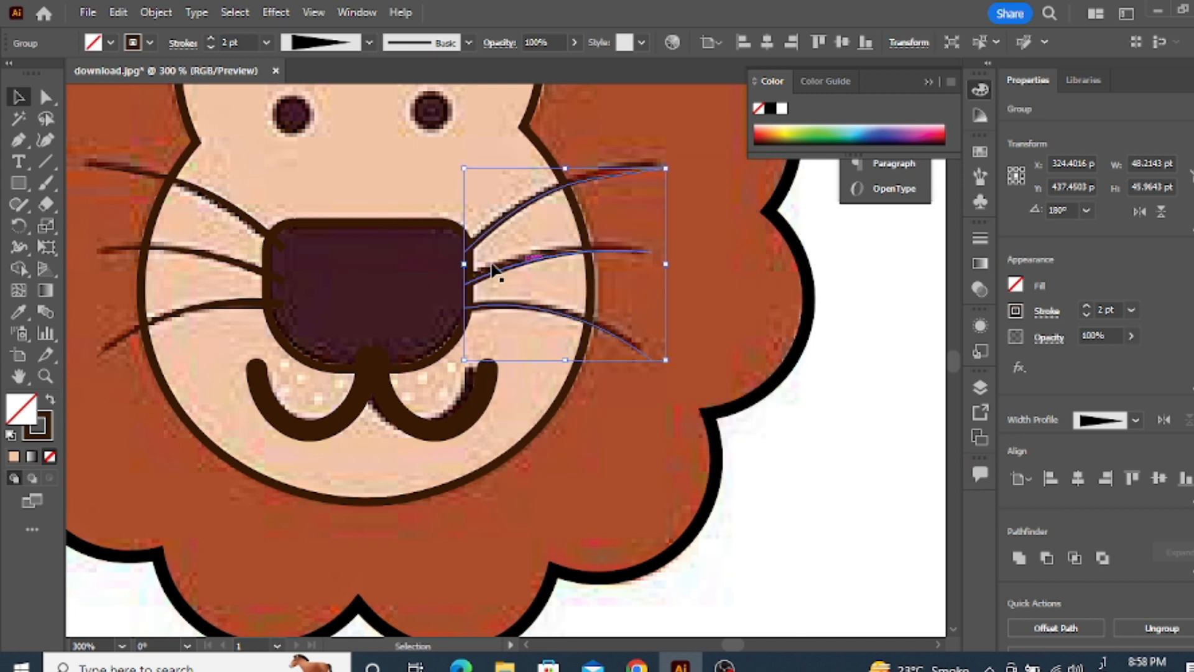
# Align the left and right whisker groups to each other by their vertical centers
pyautogui.click(252, 218)
pyautogui.keyDown('shift'); pyautogui.click(475, 238); pyautogui.keyUp('shift')
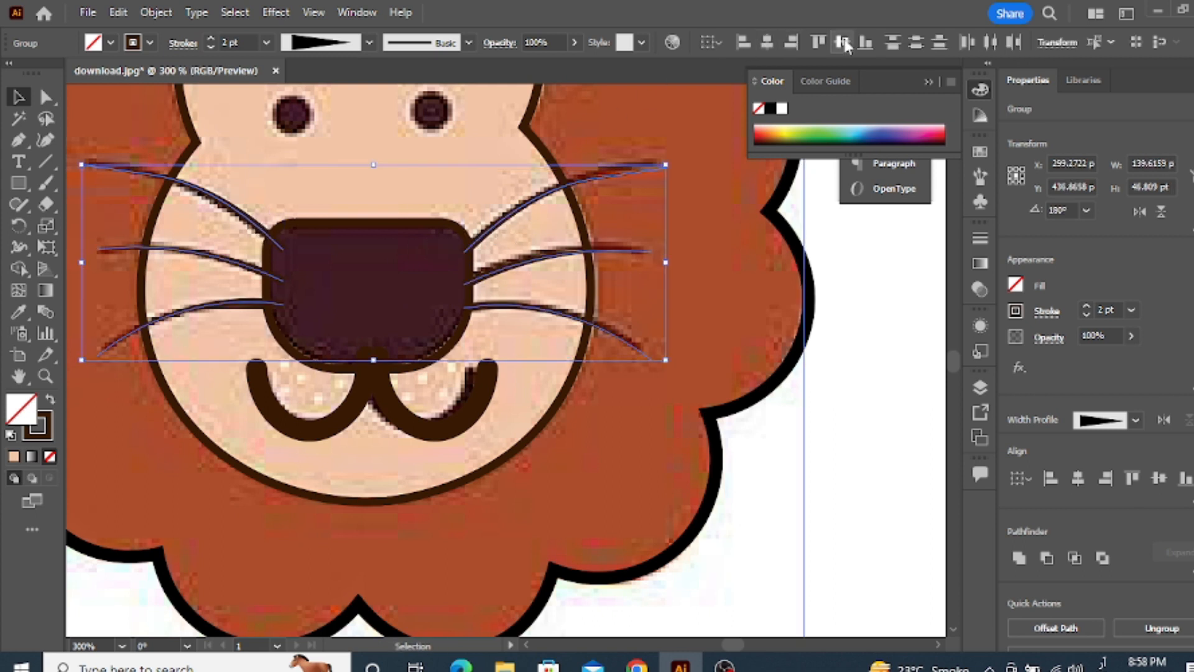
pyautogui.click(843, 43)
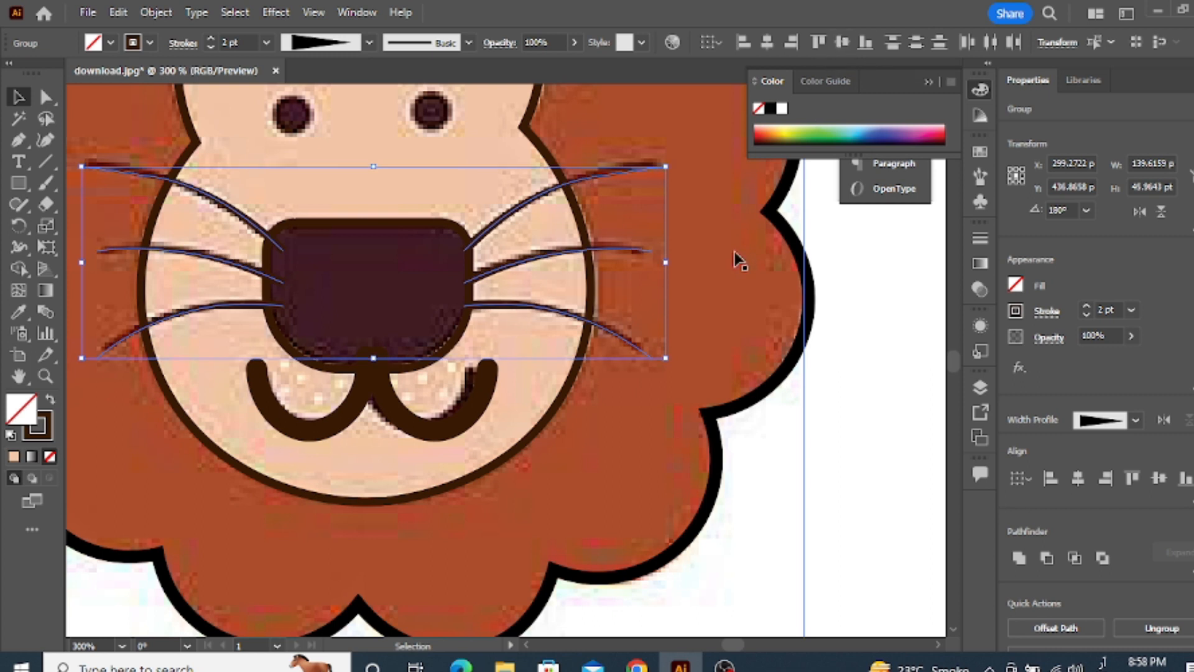
# Fill the nose shape with the dark maroon sampled from the picture's nose, leaving no stroke
pyautogui.click(449, 348)
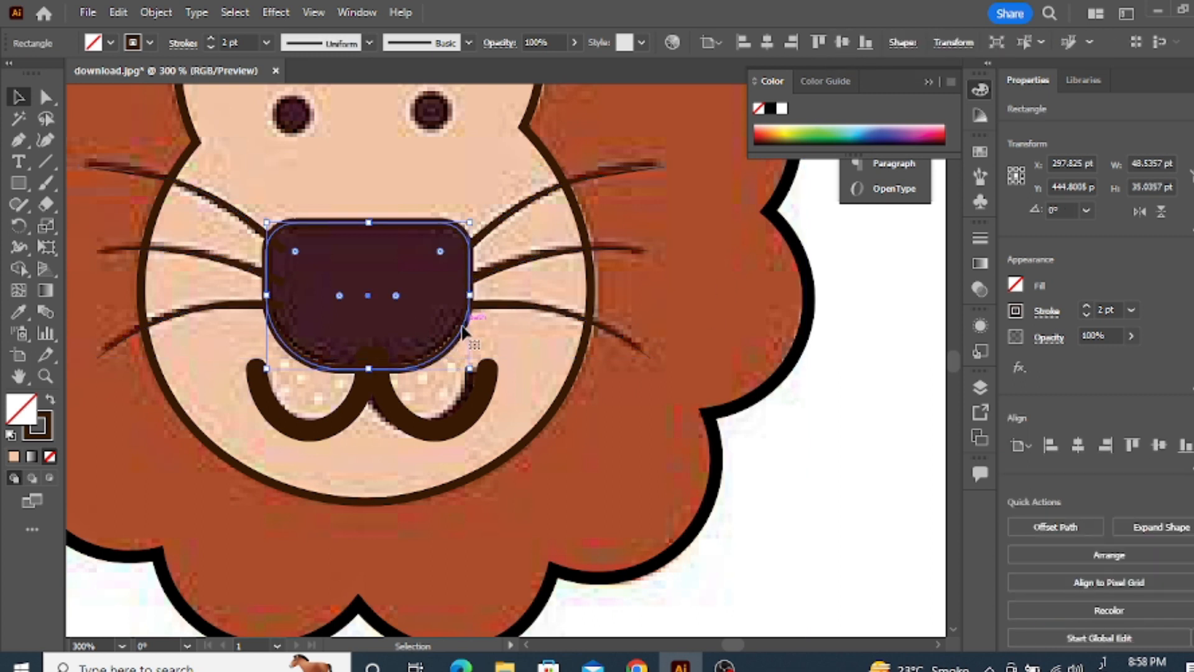
pyautogui.click(20, 313)
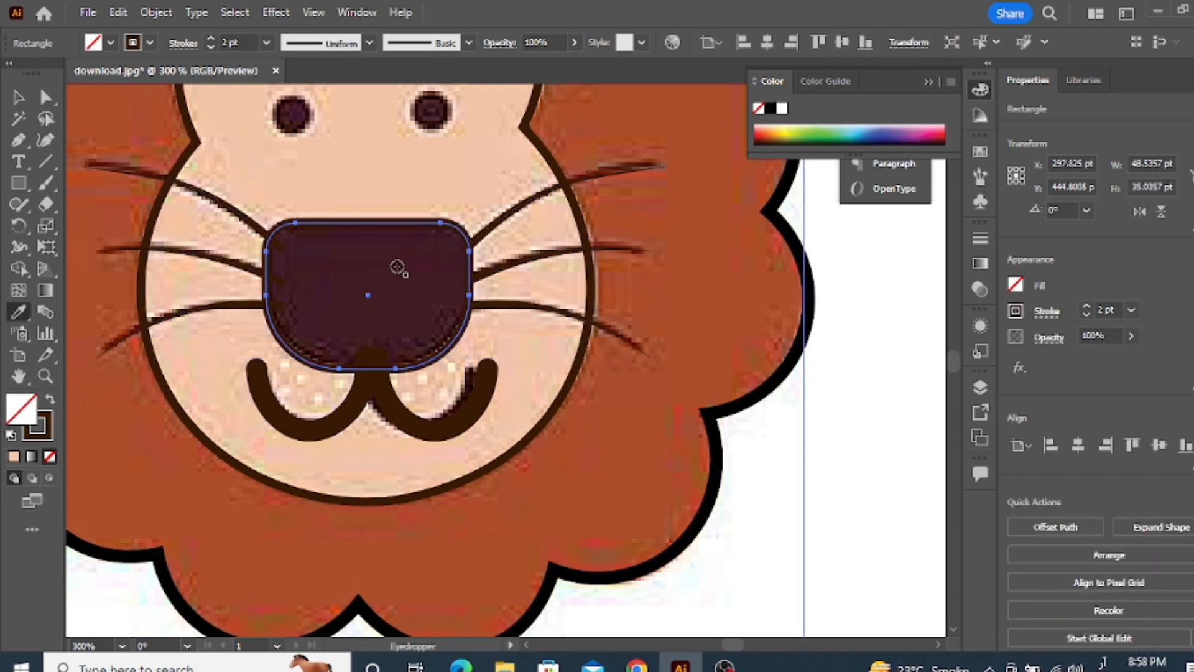
pyautogui.click(397, 269)
pyautogui.click(18, 98)
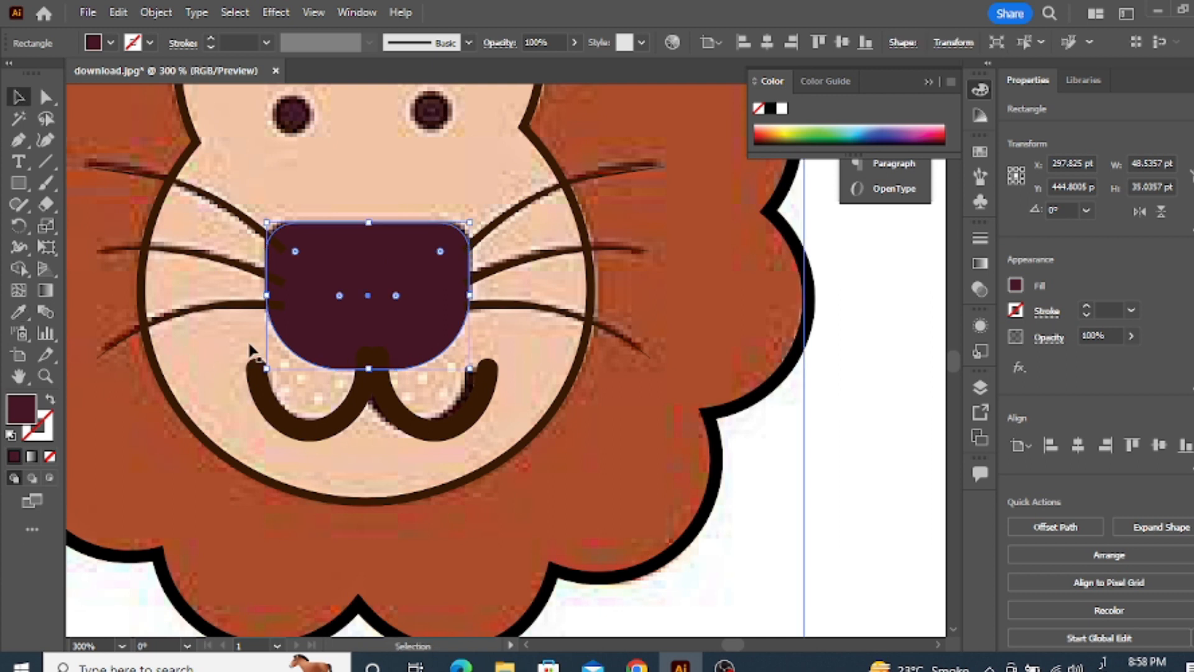
# Draw a circle about 9.6 pt in diameter over the lion's left eye with the Ellipse tool
pyautogui.click(506, 445)
pyautogui.scroll(-2, 457, 407)
pyautogui.scroll(1, 349, 270)
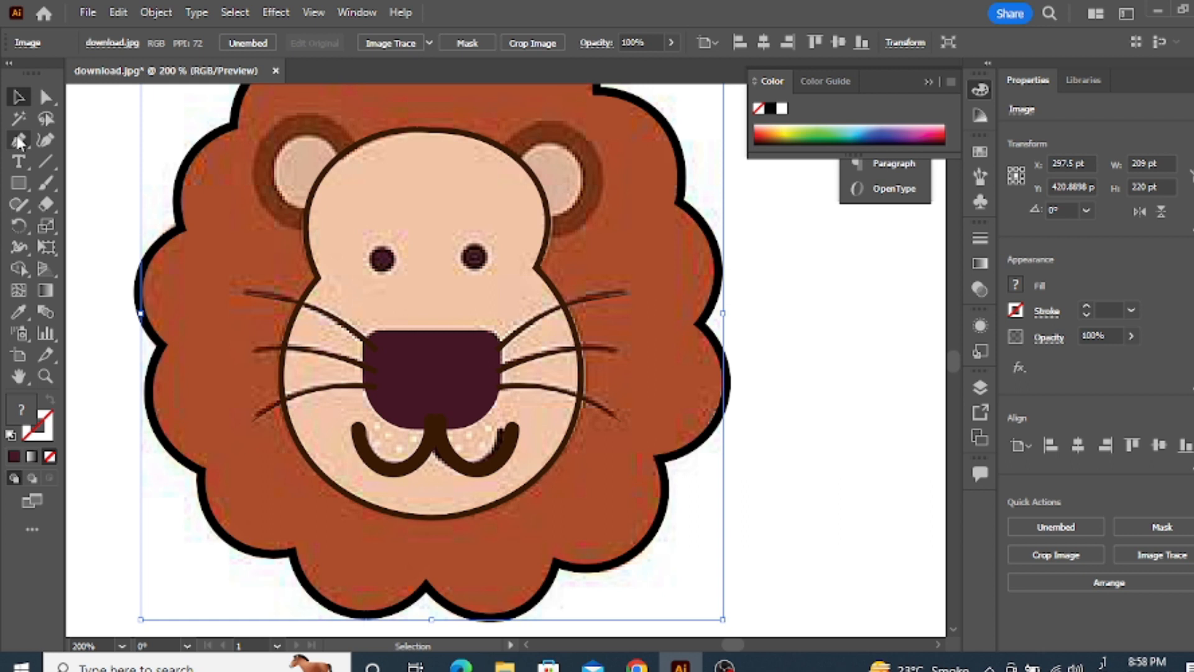
pyautogui.moveTo(19, 183); pyautogui.dragTo(68, 224)
pyautogui.scroll(1, 380, 276)
pyautogui.moveTo(380, 240); pyautogui.dragTo(406, 267)
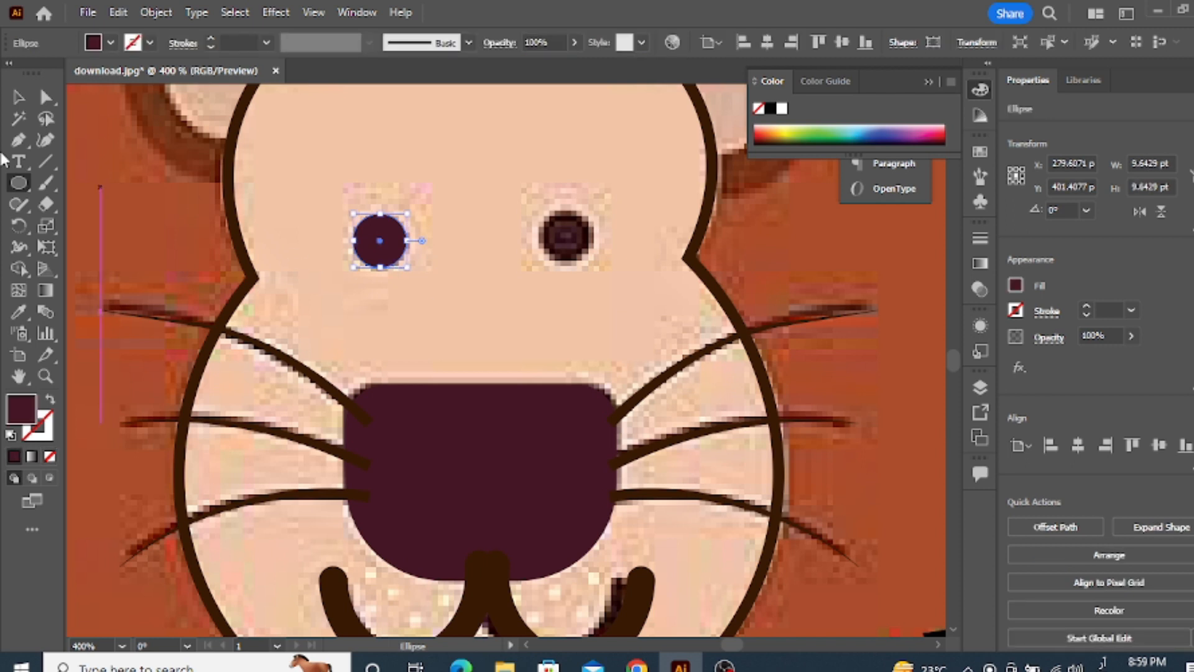
# Recolour the eye circle with the dark brown sampled from the right eye in the picture
pyautogui.click(21, 309)
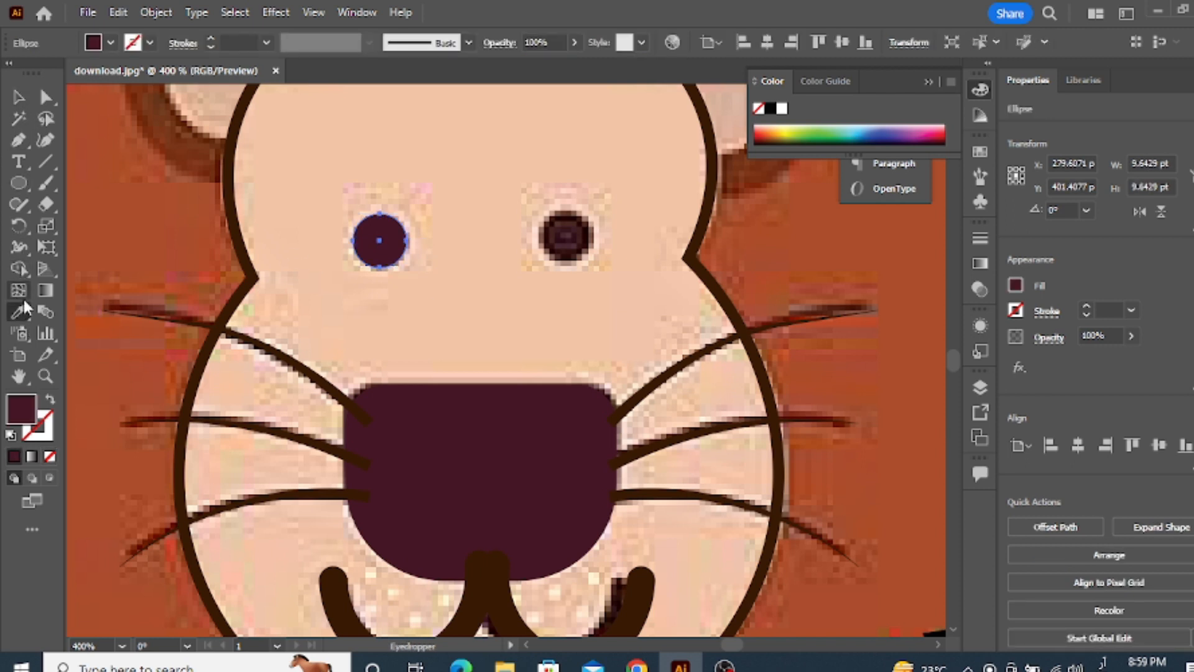
pyautogui.click(564, 235)
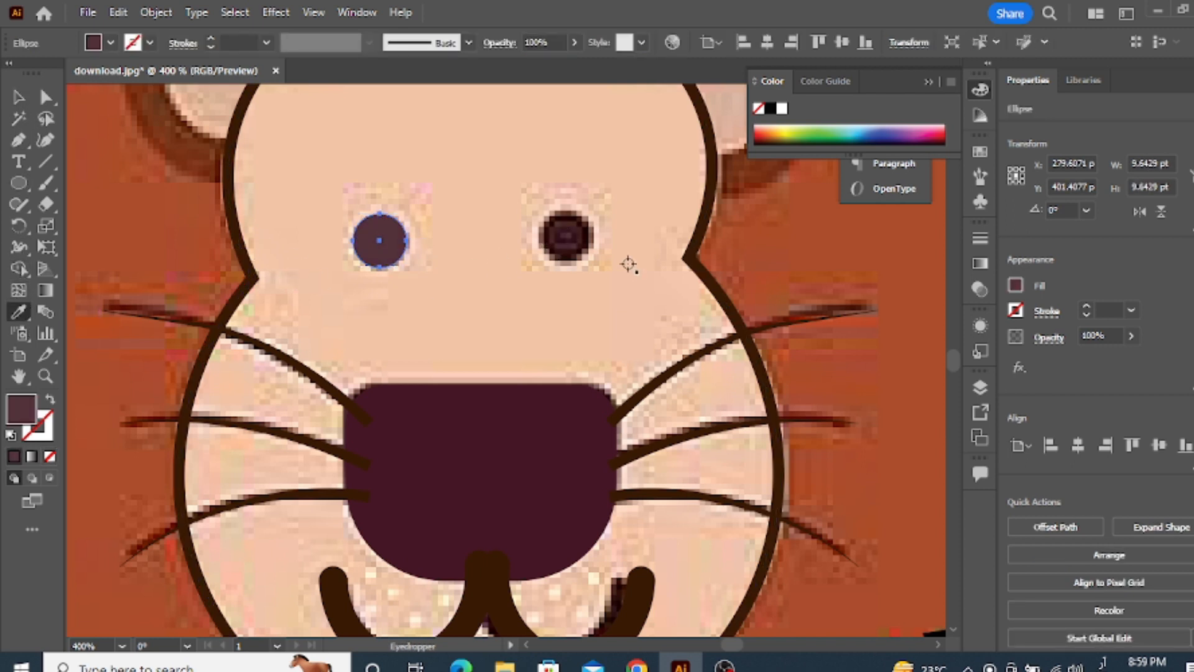
pyautogui.click(585, 239)
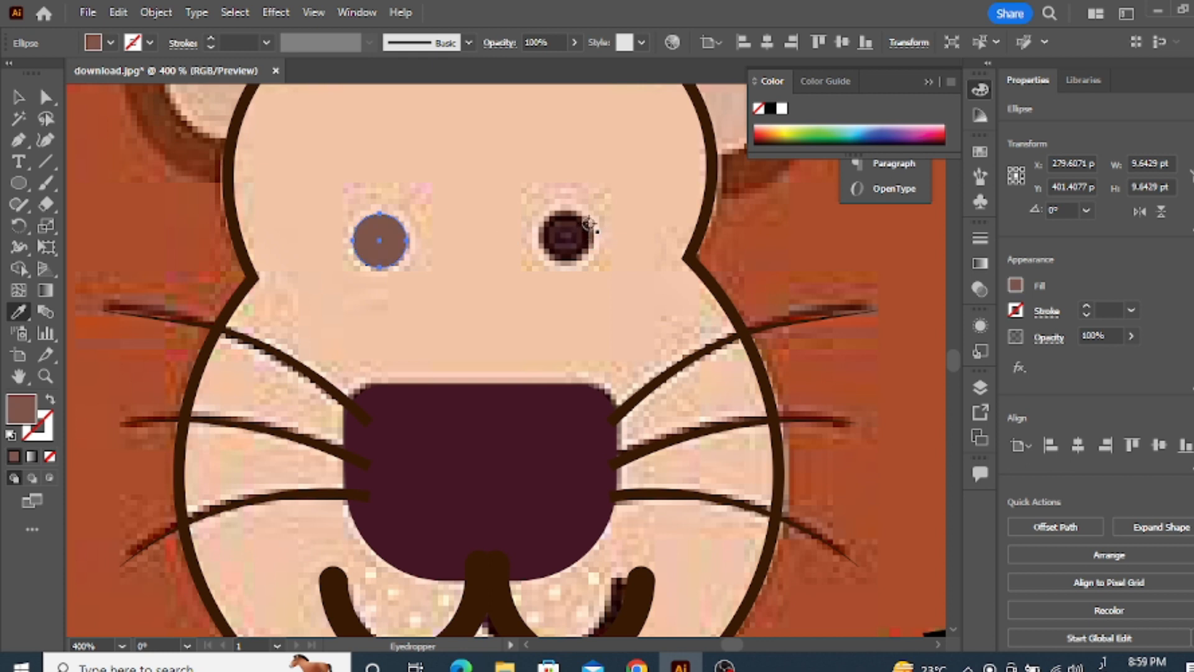
pyautogui.click(569, 229)
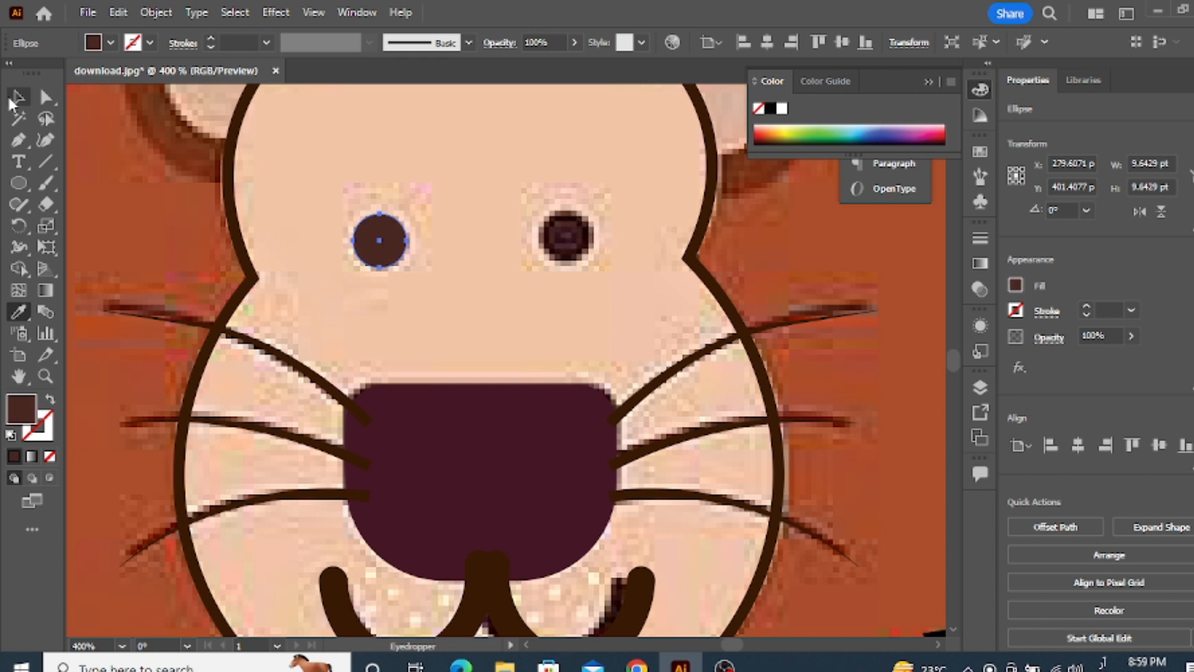
# Duplicate the eye circle horizontally and place the copy over the right eye in the picture
pyautogui.click(12, 99)
pyautogui.moveTo(376, 247); pyautogui.dragTo(565, 245)
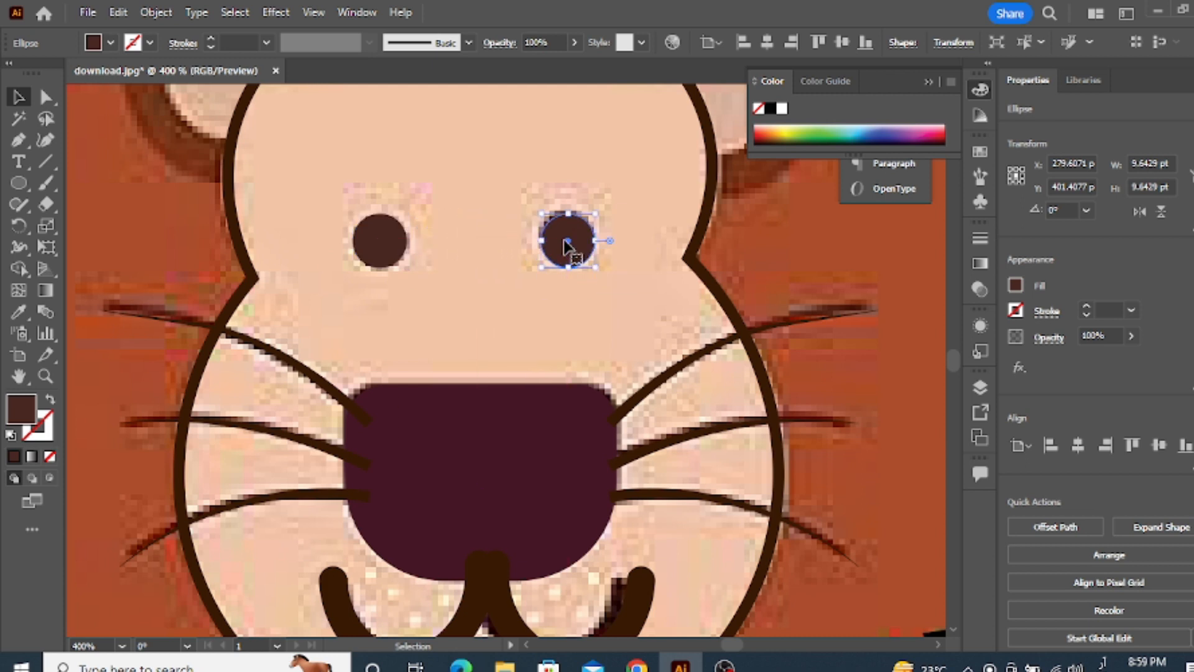
pyautogui.hotkey('ctrl', '-')
pyautogui.hotkey('ctrl', '-')
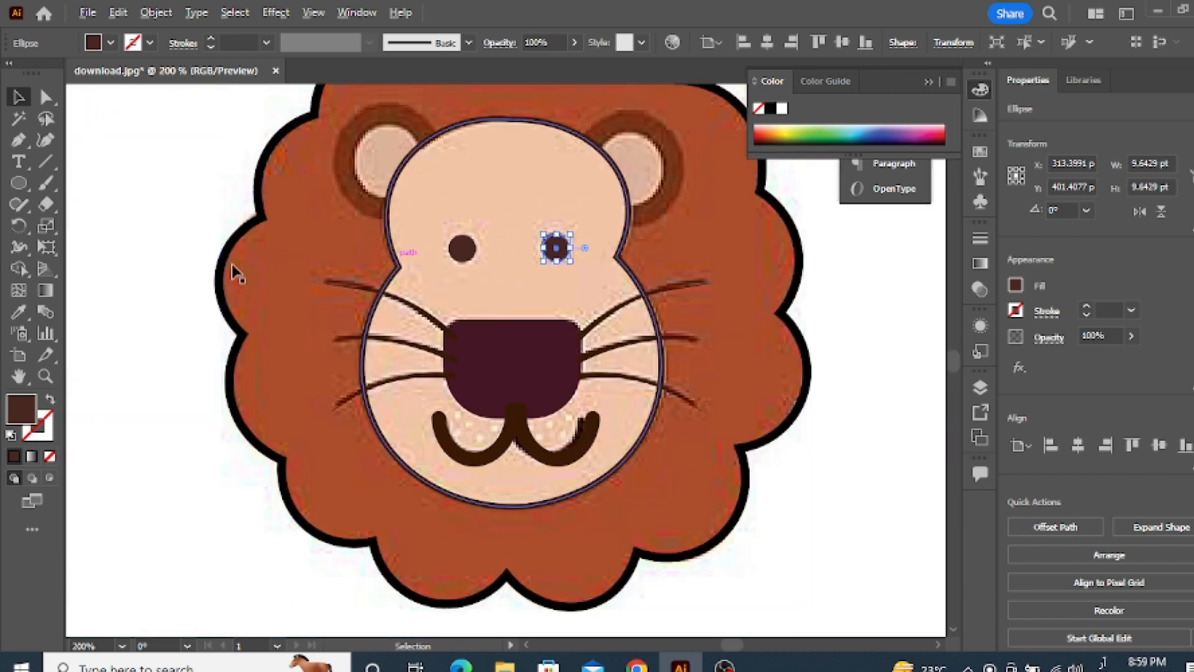
pyautogui.click(90, 261)
# Fill the face outline with the peach skin tone sampled from the picture, removing its stroke
pyautogui.click(389, 224)
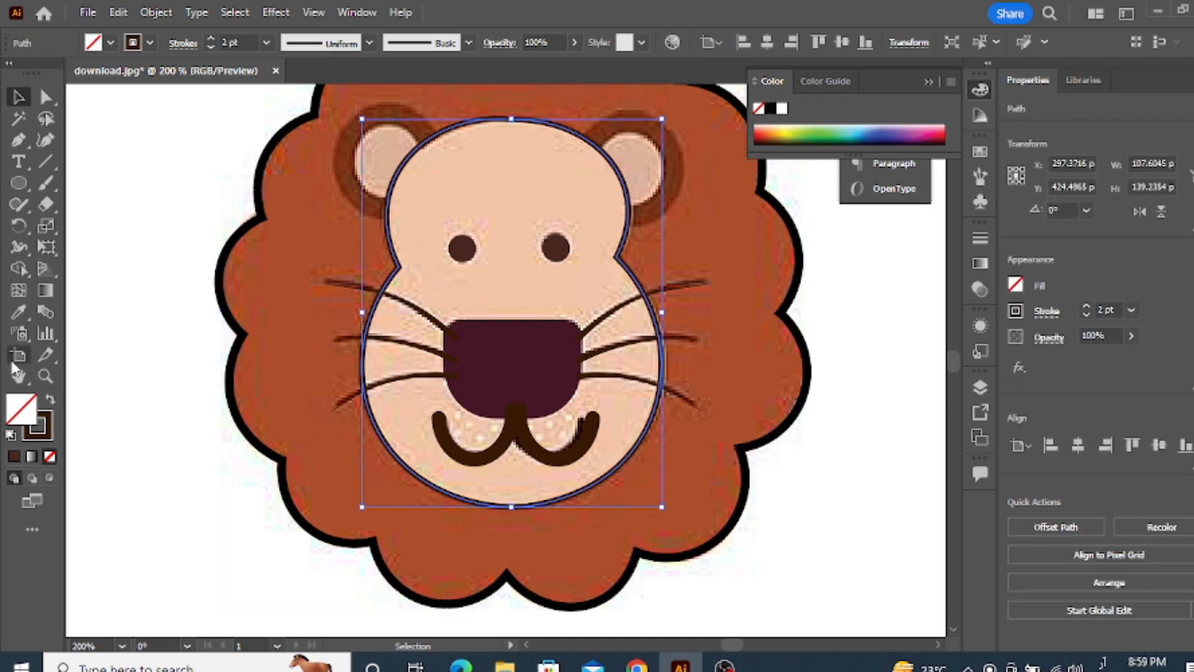
pyautogui.click(18, 311)
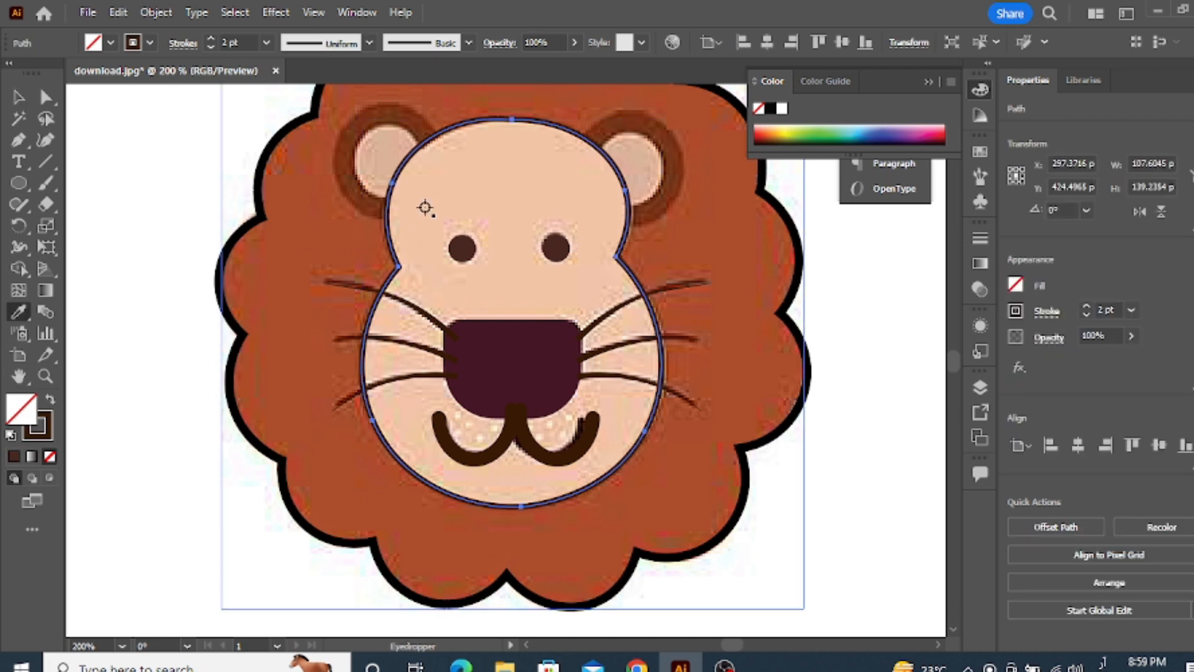
pyautogui.click(425, 208)
pyautogui.click(19, 98)
pyautogui.click(154, 265)
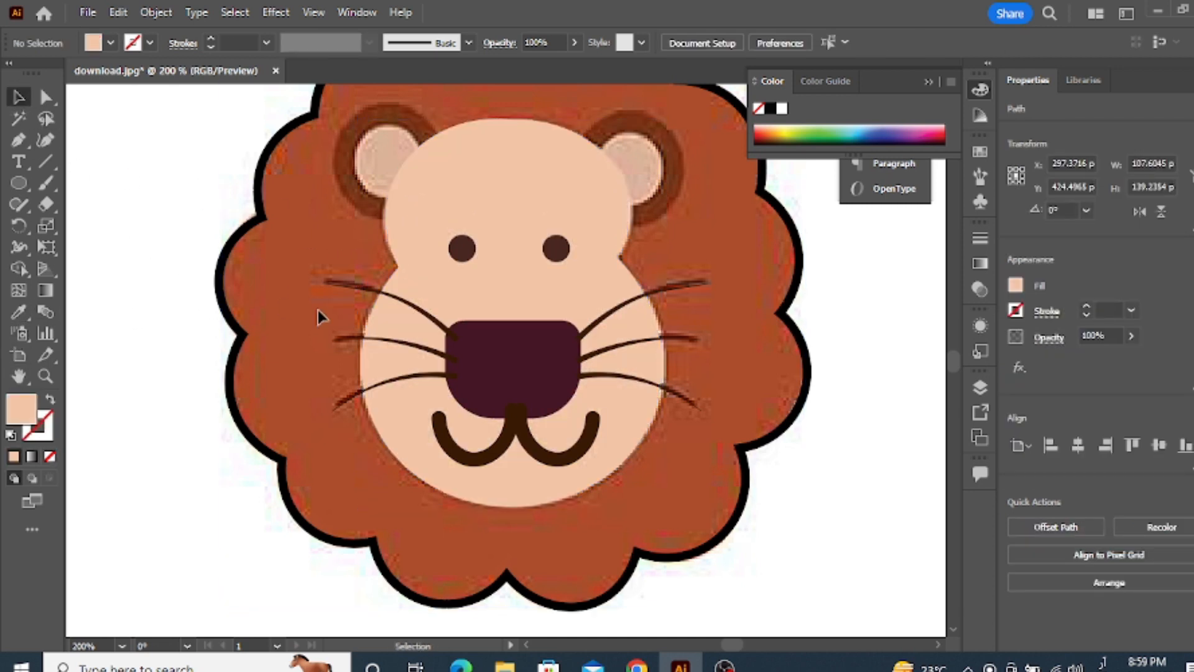
# Bring the nose shape to the front of the artwork
pyautogui.click(486, 323)
pyautogui.rightClick(486, 323)
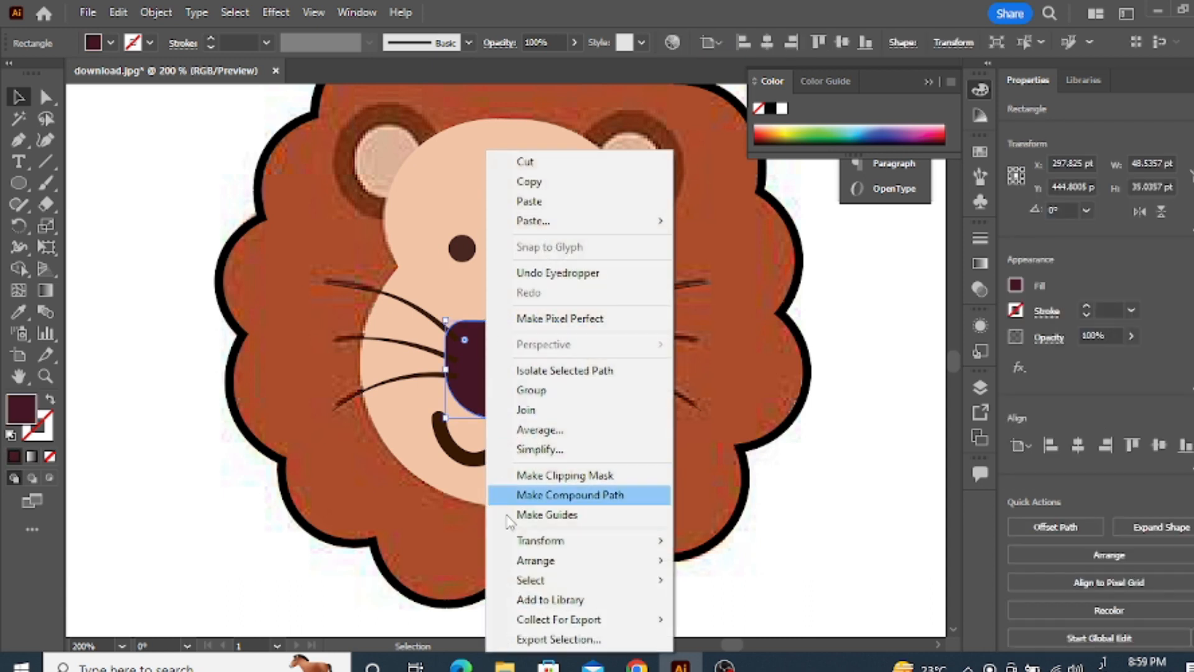
pyautogui.moveTo(527, 563)
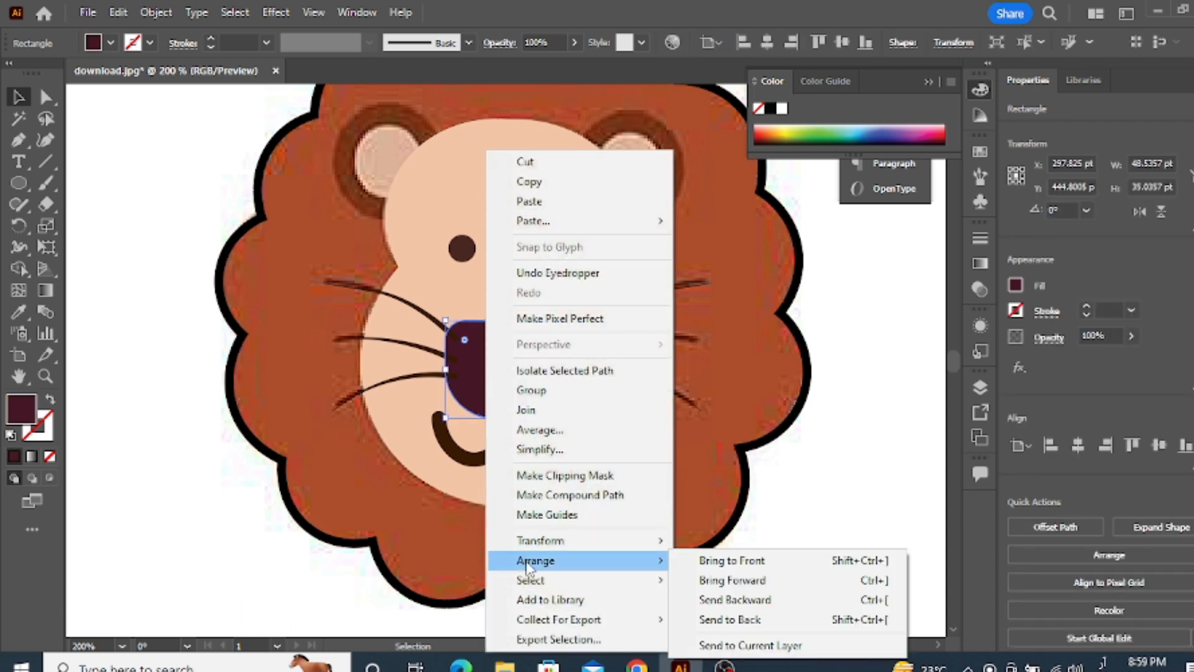
pyautogui.click(731, 561)
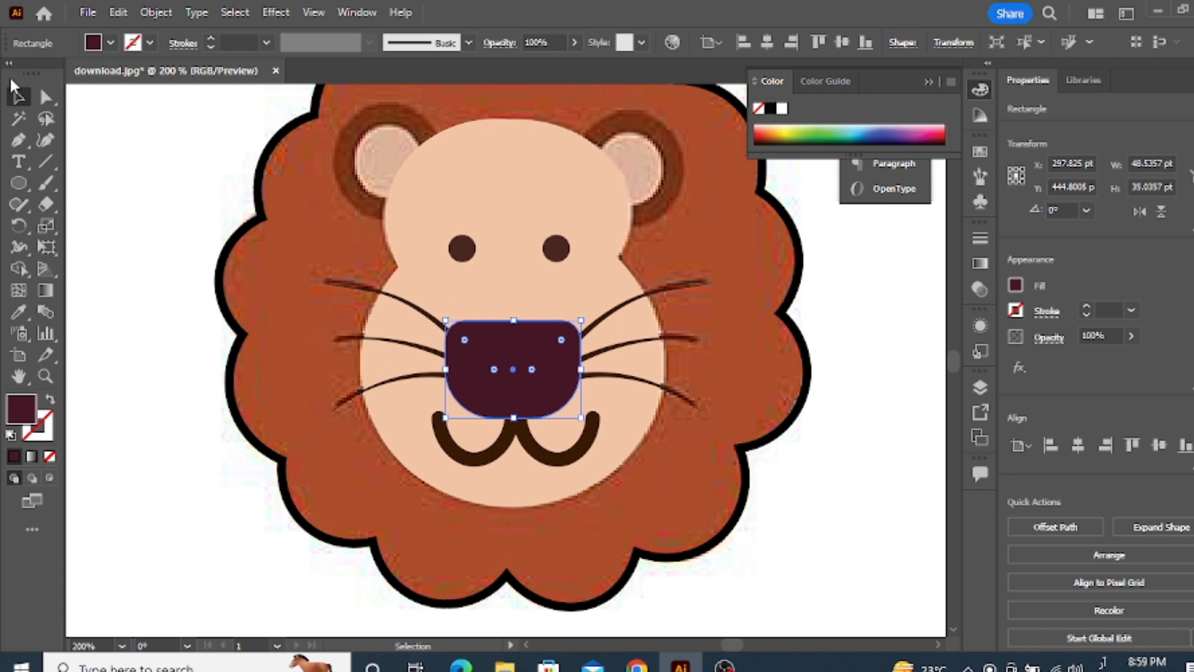
pyautogui.click(136, 225)
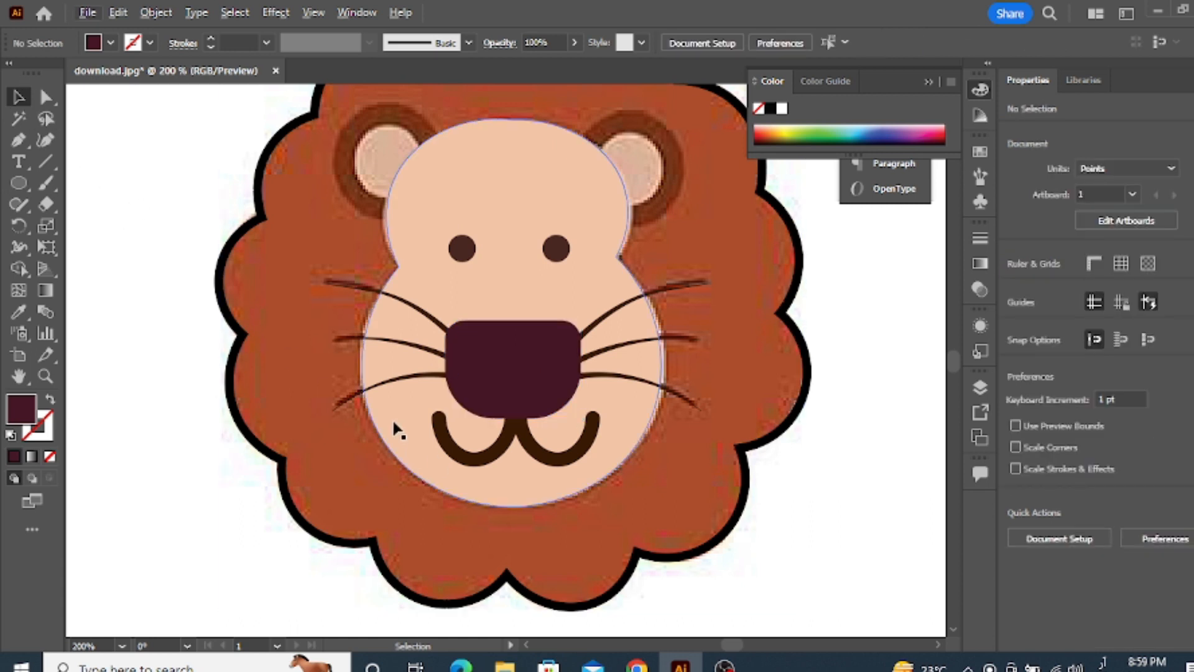
# Fill the mane outline with the rust brown sampled from the picture's mane, removing its stroke
pyautogui.scroll(-1, 395, 425)
pyautogui.click(276, 289)
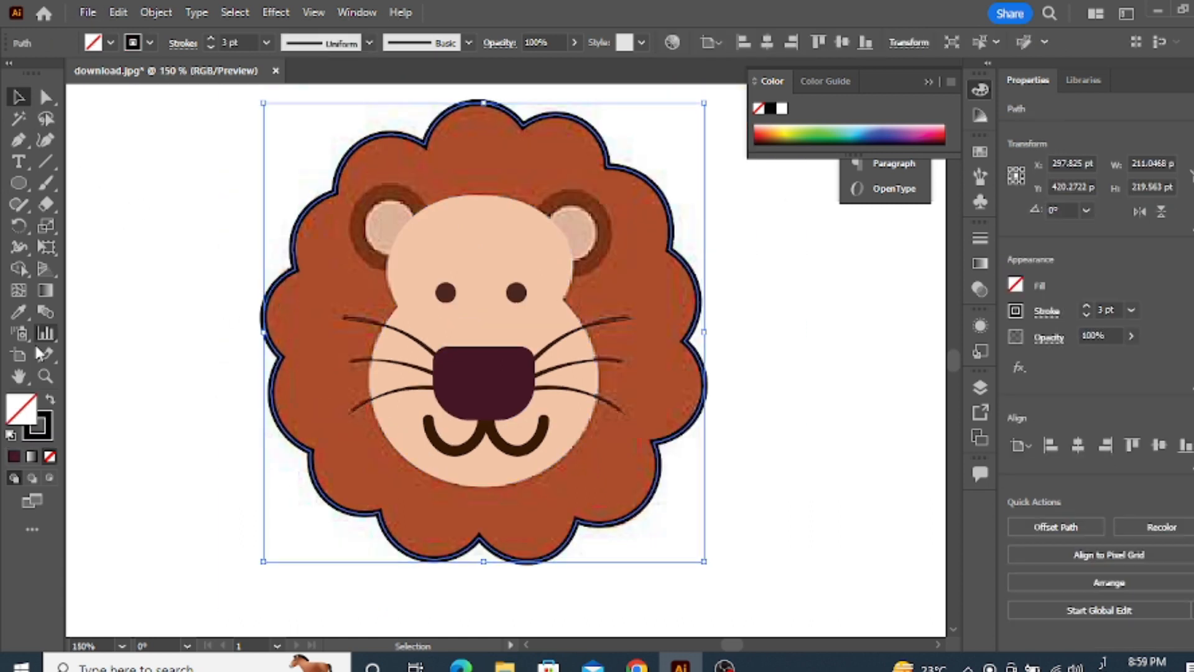
pyautogui.click(19, 312)
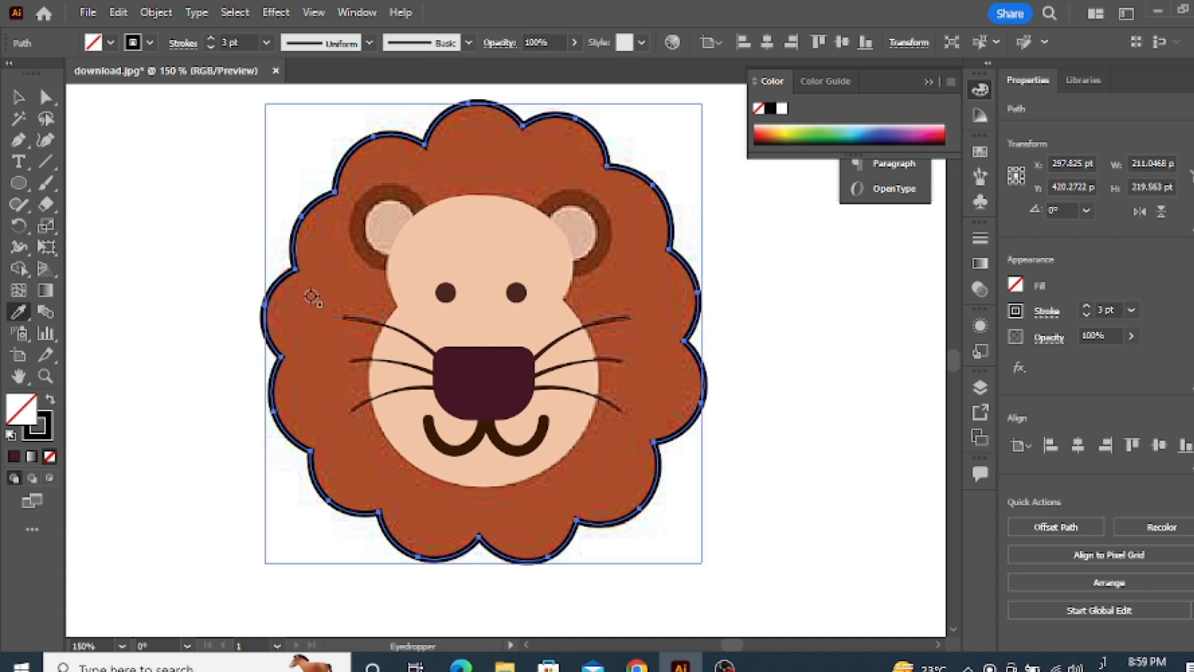
pyautogui.click(286, 298)
pyautogui.click(19, 98)
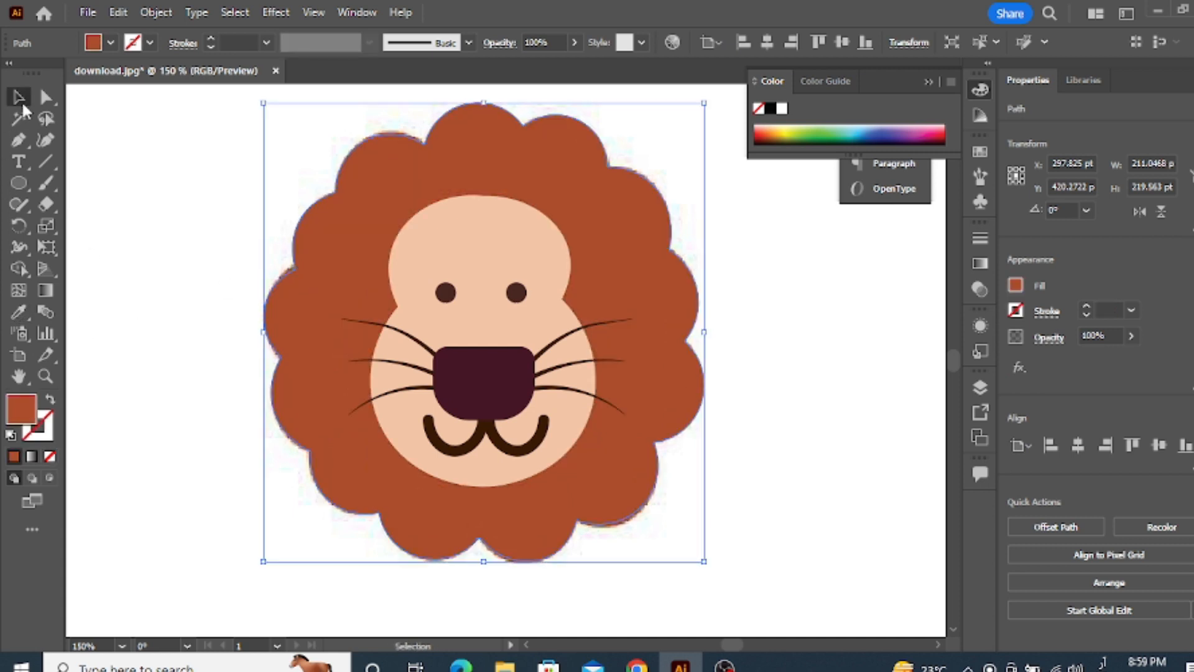
pyautogui.click(179, 301)
# Unhide the two ear ellipses in Layer 1
pyautogui.scroll(-2, 186, 333)
pyautogui.scroll(1, 255, 405)
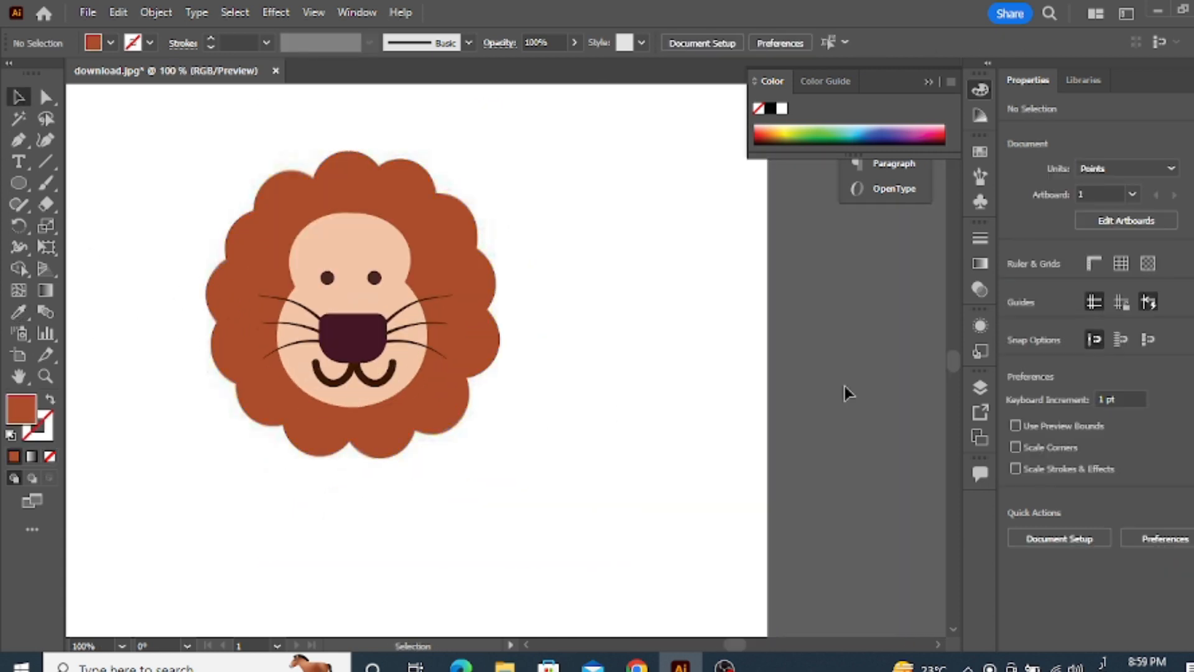
pyautogui.click(977, 388)
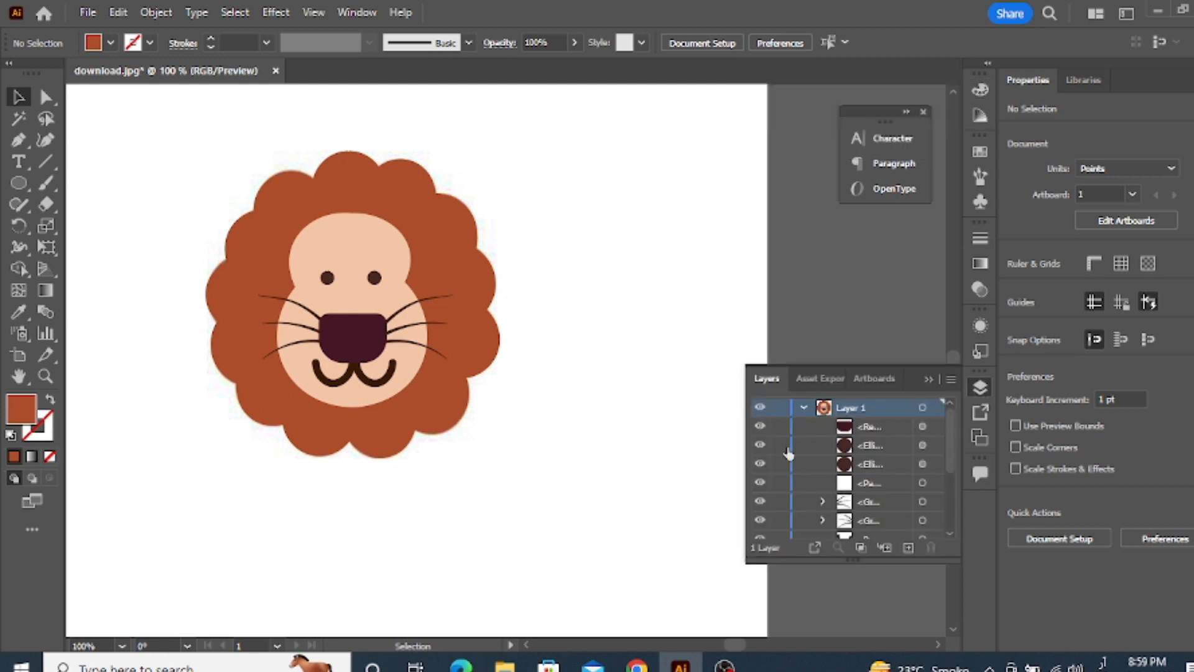
pyautogui.scroll(-3, 787, 442)
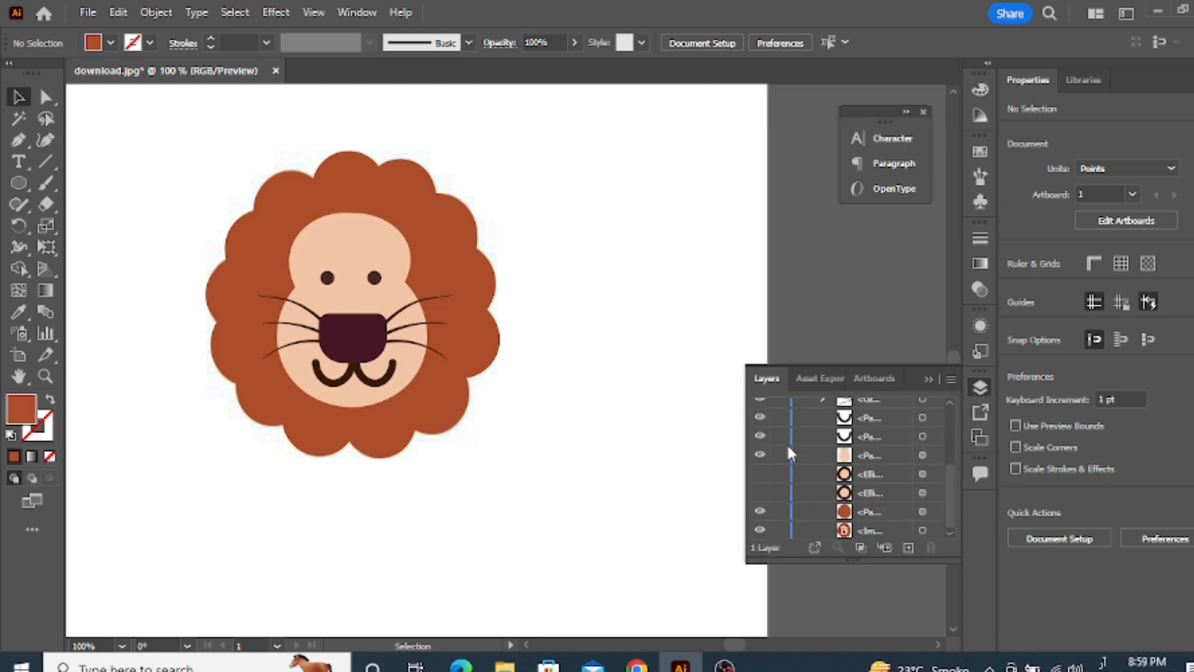
pyautogui.click(760, 474)
pyautogui.click(760, 492)
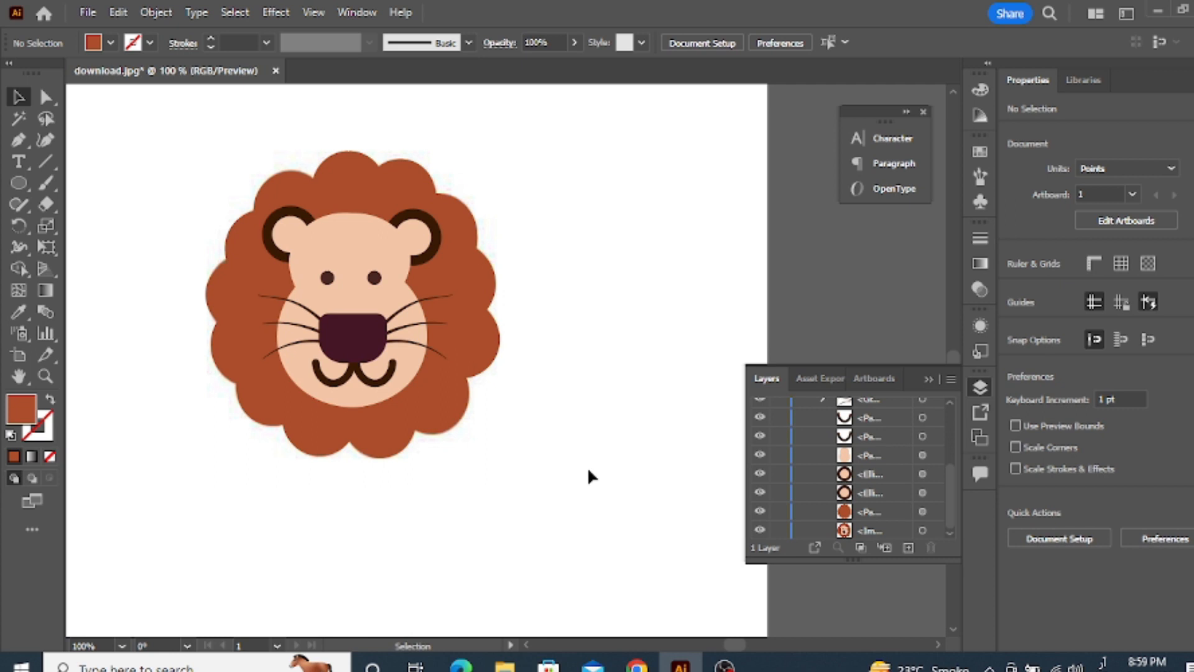
# Examine the filled lion head overall and up close along the upper edge of the face
pyautogui.scroll(-1, 463, 402)
pyautogui.scroll(1, 396, 360)
pyautogui.scroll(-1, 405, 365)
pyautogui.scroll(1, 406, 364)
pyautogui.scroll(1, 407, 372)
pyautogui.scroll(-2, 408, 367)
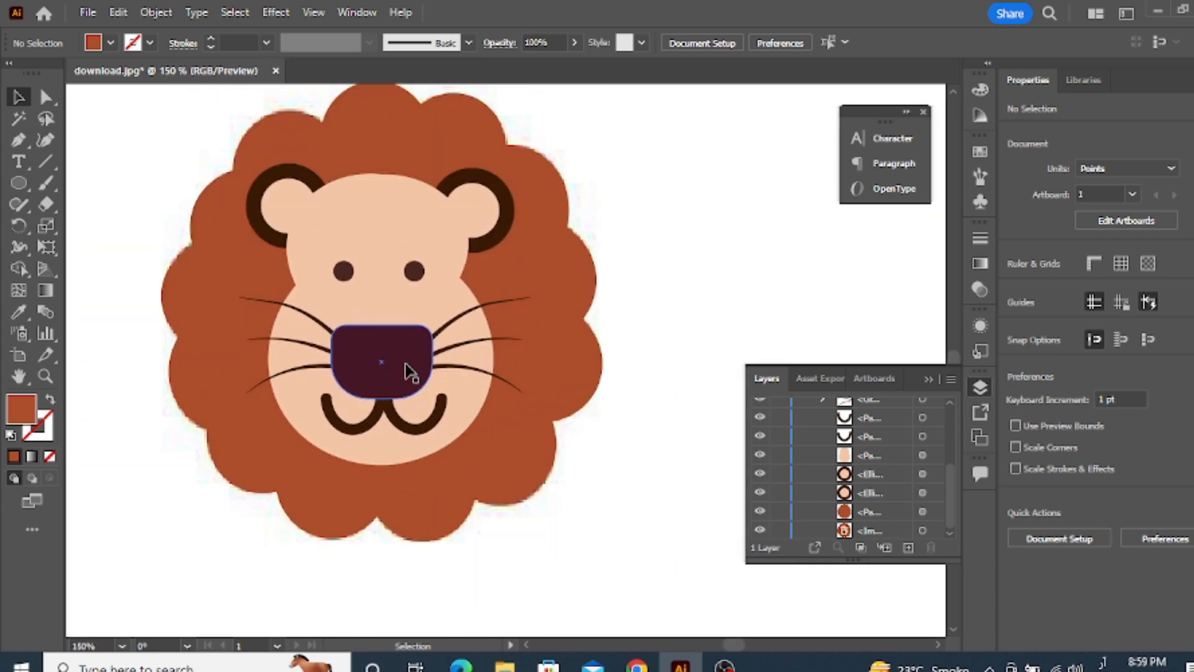
pyautogui.scroll(7, 504, 289)
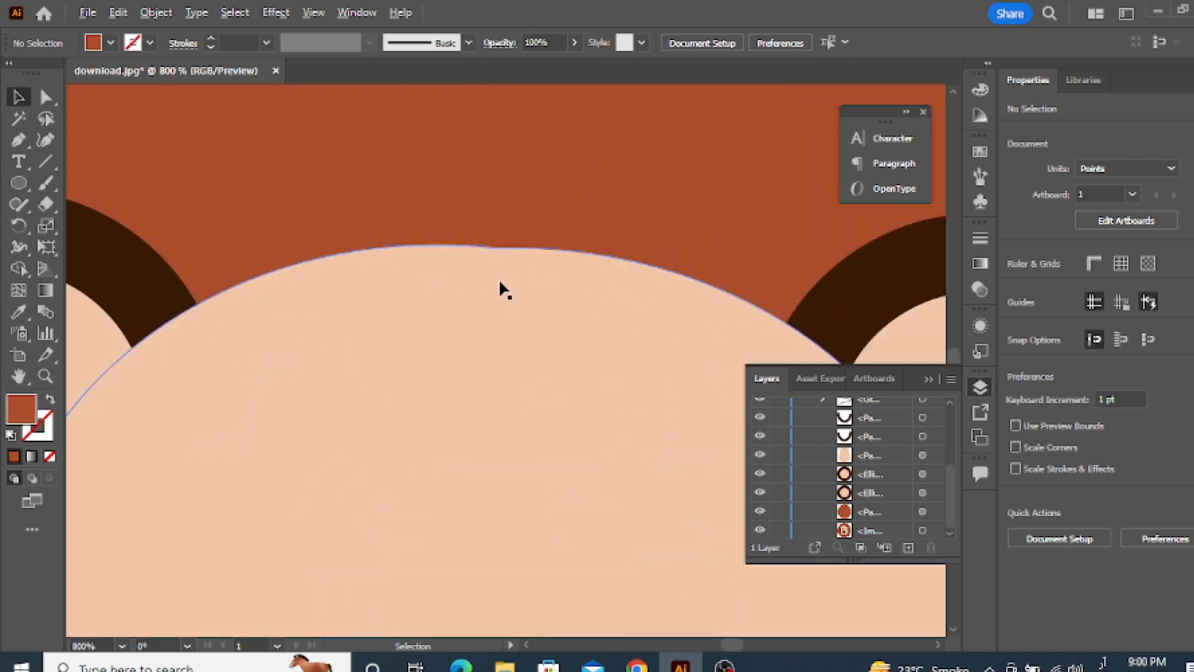
pyautogui.scroll(-7, 325, 366)
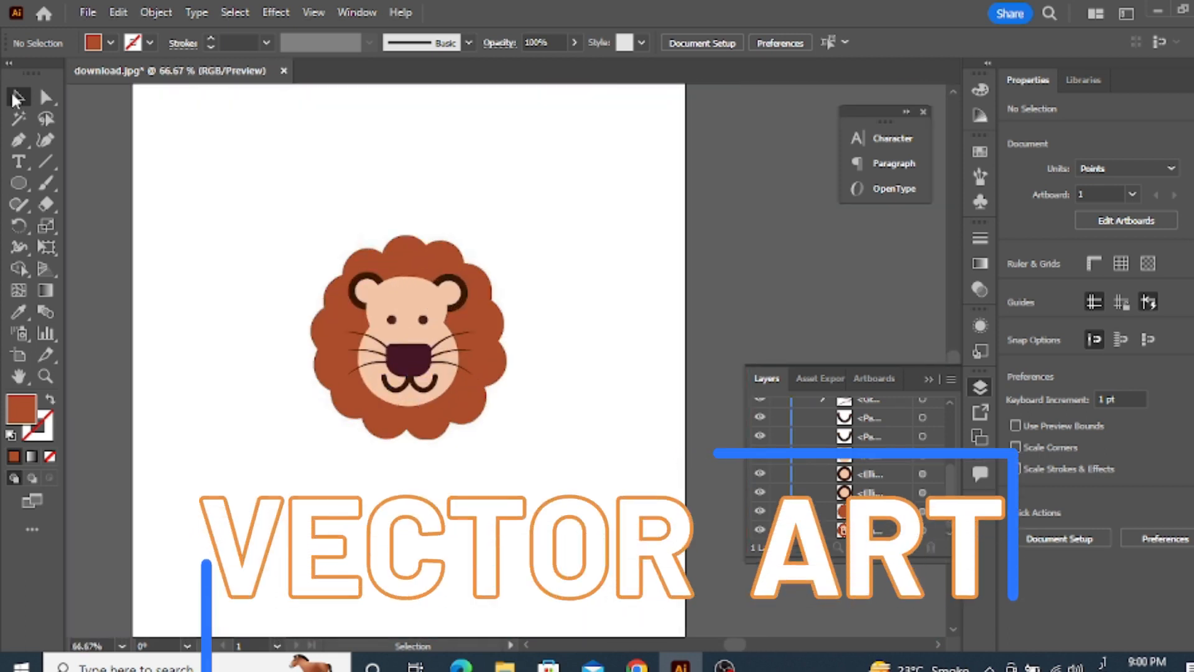
# Move the original lion picture out from under the vector lion to the left side of the artboard
pyautogui.click(17, 99)
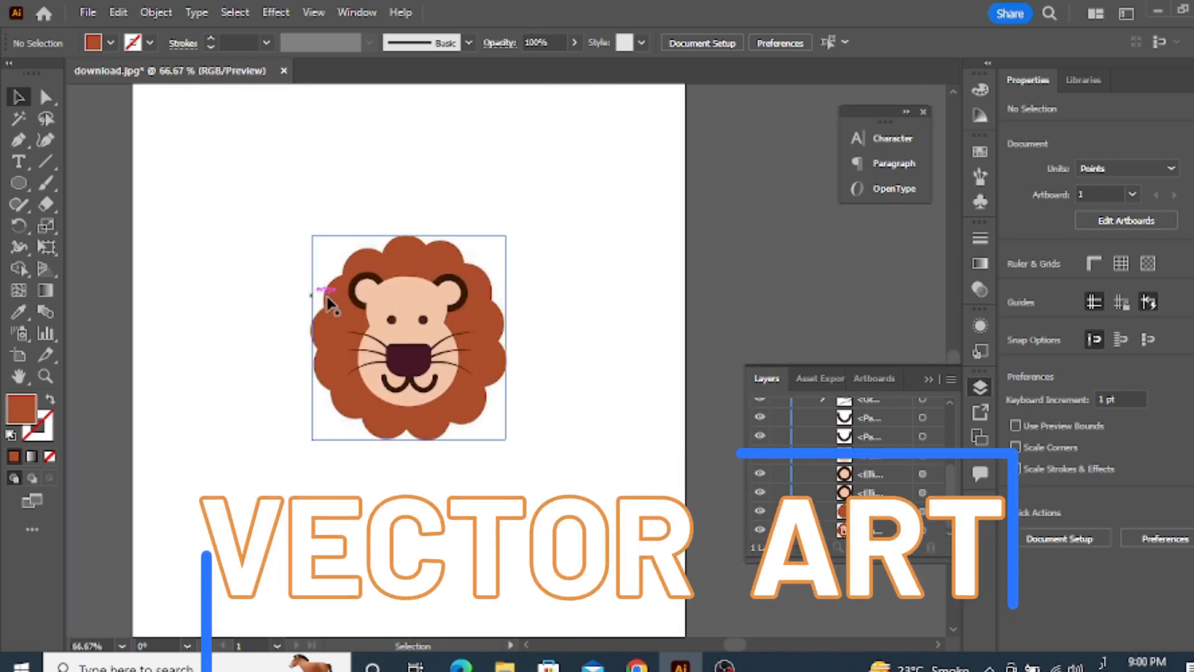
pyautogui.scroll(-1, 347, 320)
pyautogui.click(468, 339)
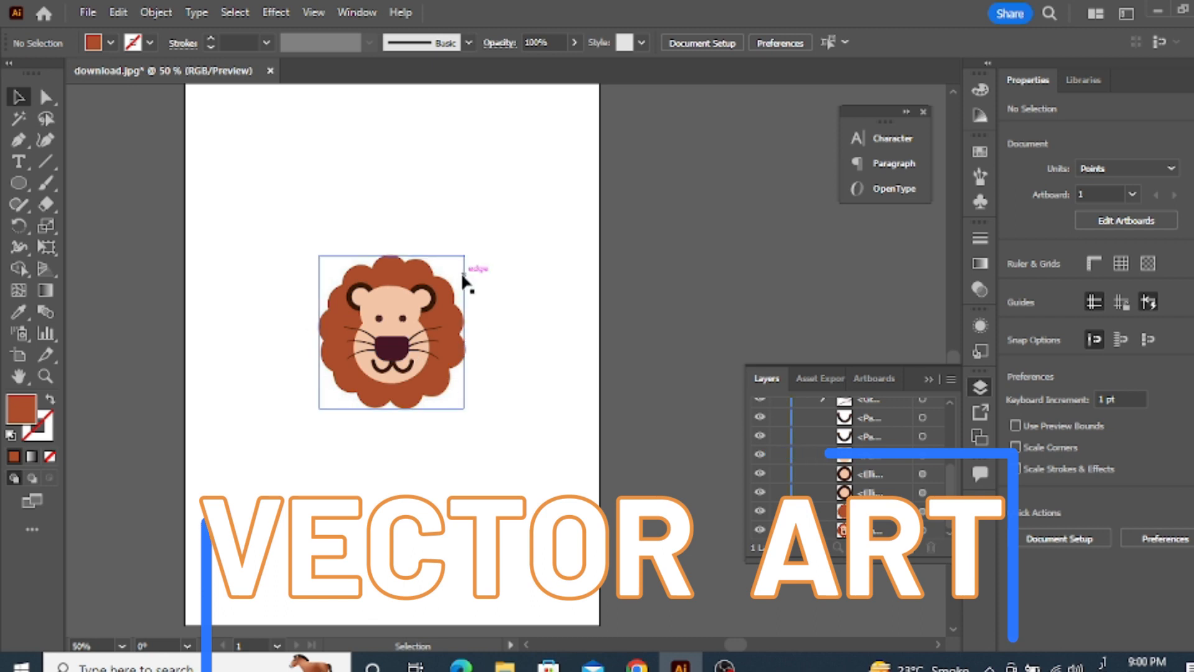
pyautogui.keyDown('alt'); pyautogui.moveTo(460, 287); pyautogui.dragTo(314, 283); pyautogui.keyUp('alt')
pyautogui.click(311, 371)
# Select all the vector lion shapes and move them right so they sit beside the original picture
pyautogui.scroll(-2, 339, 354)
pyautogui.scroll(2, 311, 369)
pyautogui.moveTo(187, 177); pyautogui.dragTo(560, 461)
pyautogui.moveTo(426, 330); pyautogui.dragTo(477, 329)
pyautogui.click(400, 434)
# Add the text label RASTER above the original lion picture
pyautogui.scroll(2, 472, 236)
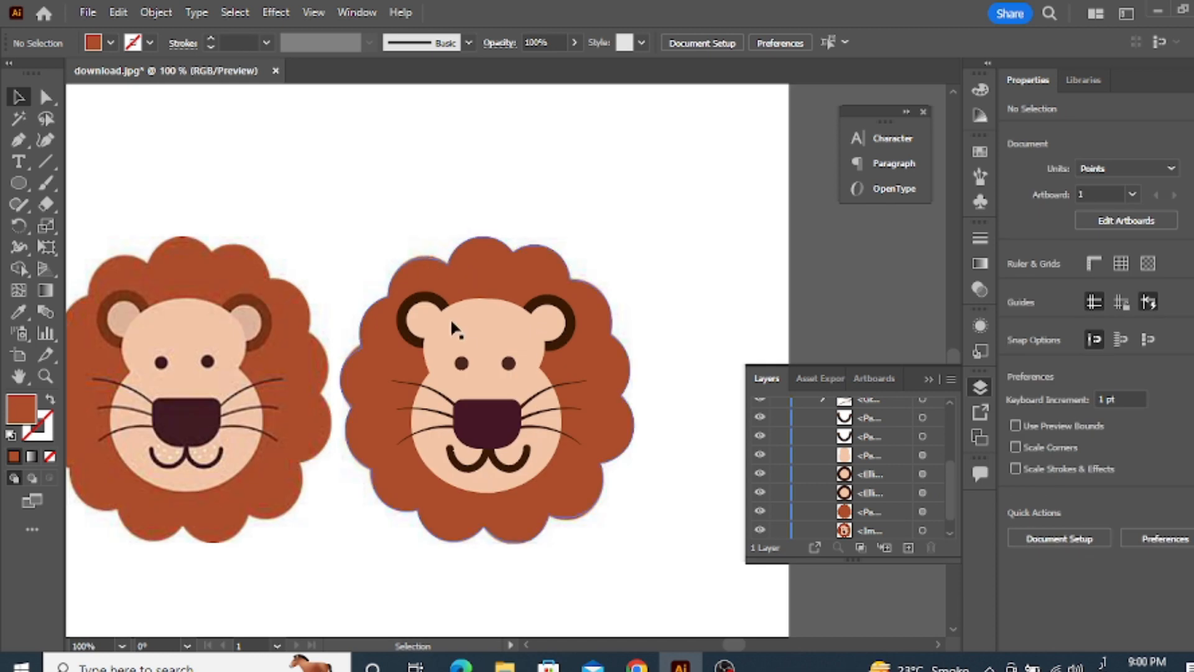
pyautogui.scroll(-2, 463, 348)
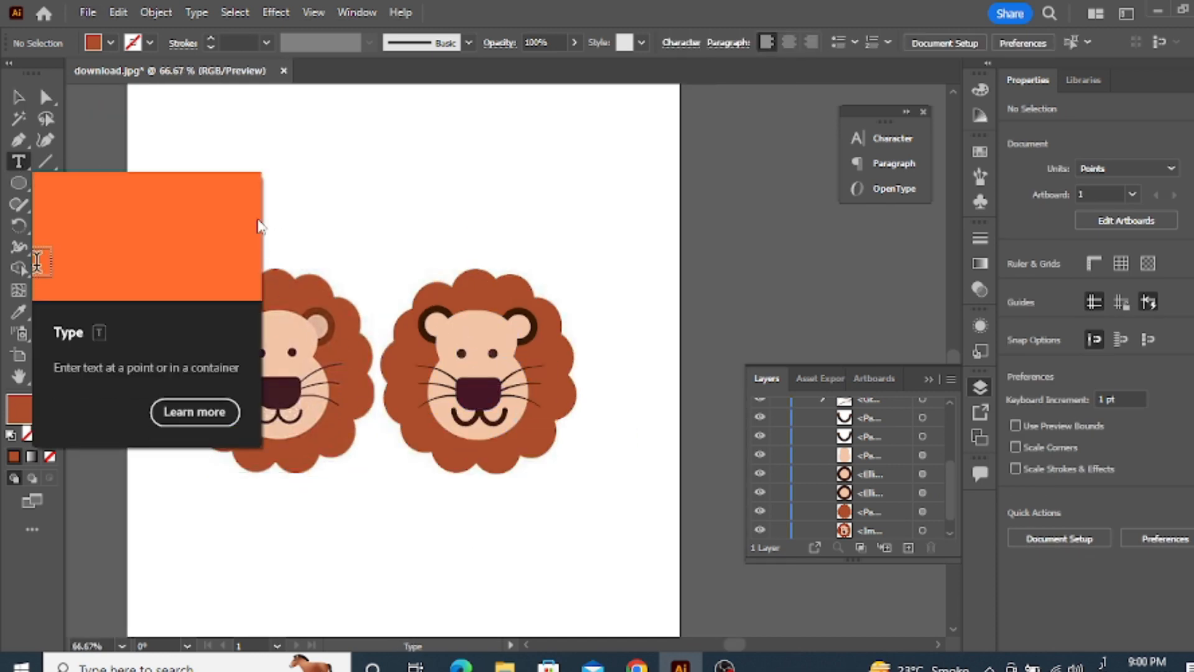
pyautogui.click(292, 207)
pyautogui.press('BackSpace')
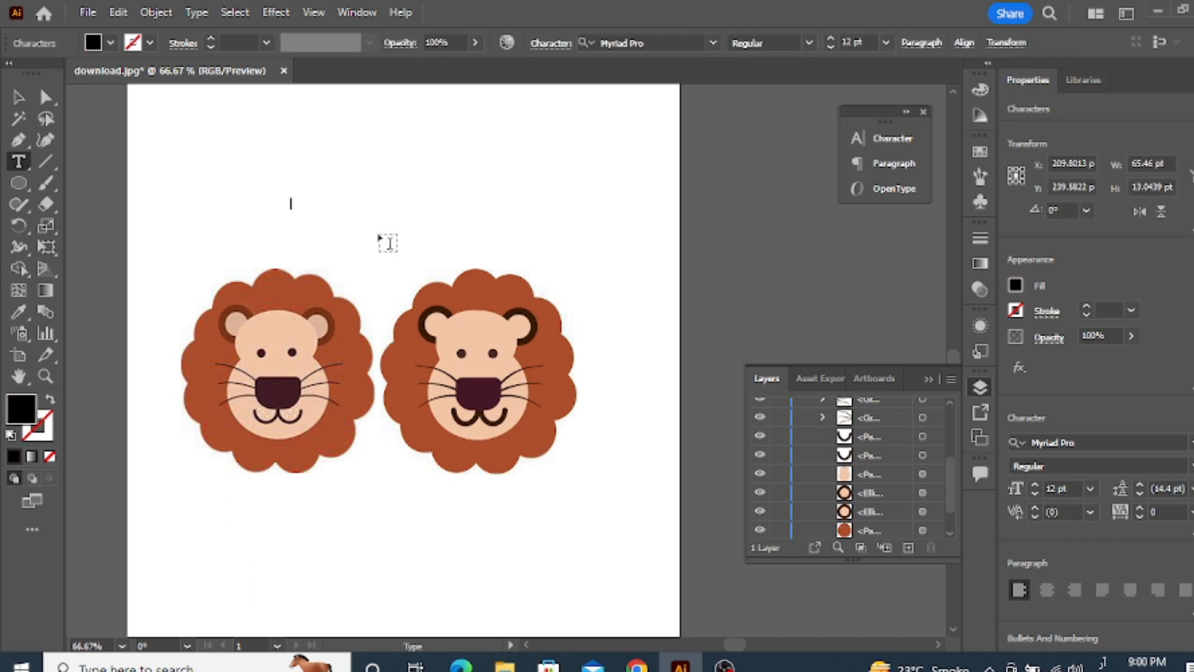
pyautogui.write('مہ')
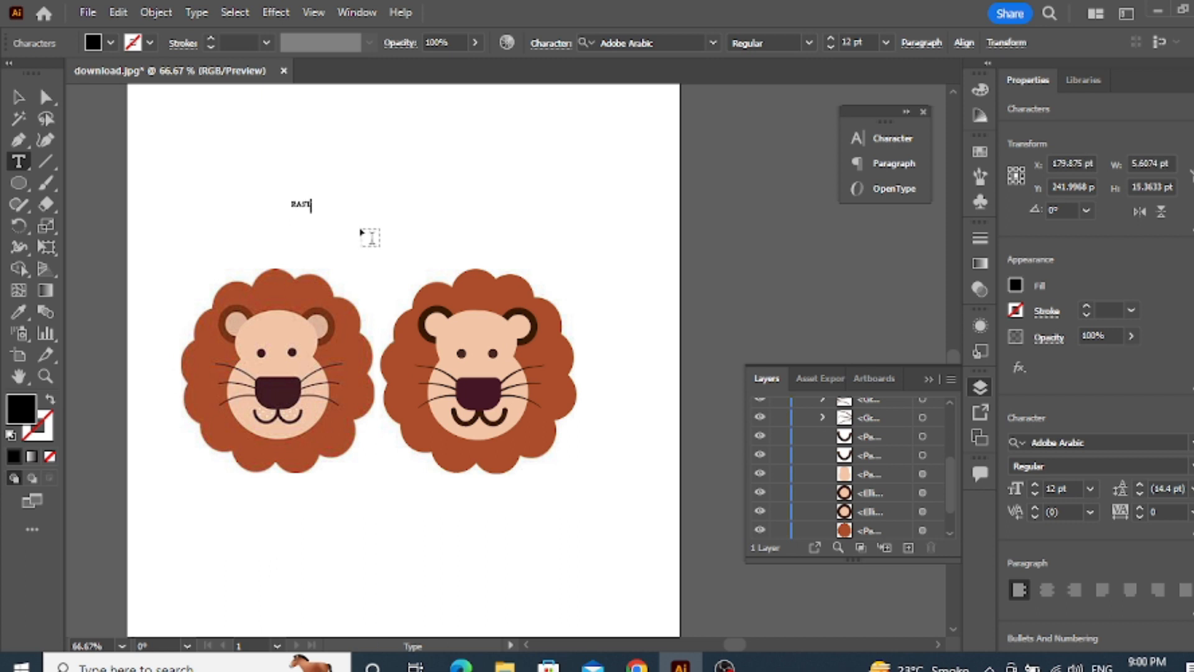
pyautogui.click(17, 98)
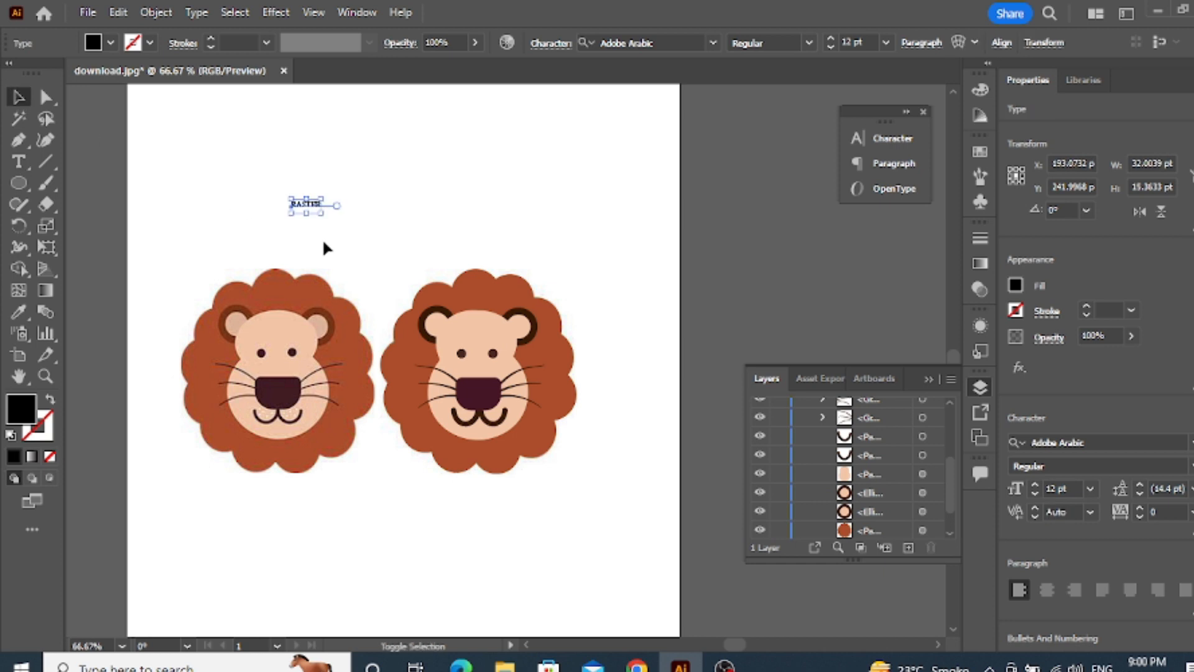
# Enlarge the RASTER label to about 36 pt and centre it above the original lion picture
pyautogui.moveTo(324, 215); pyautogui.dragTo(263, 209)
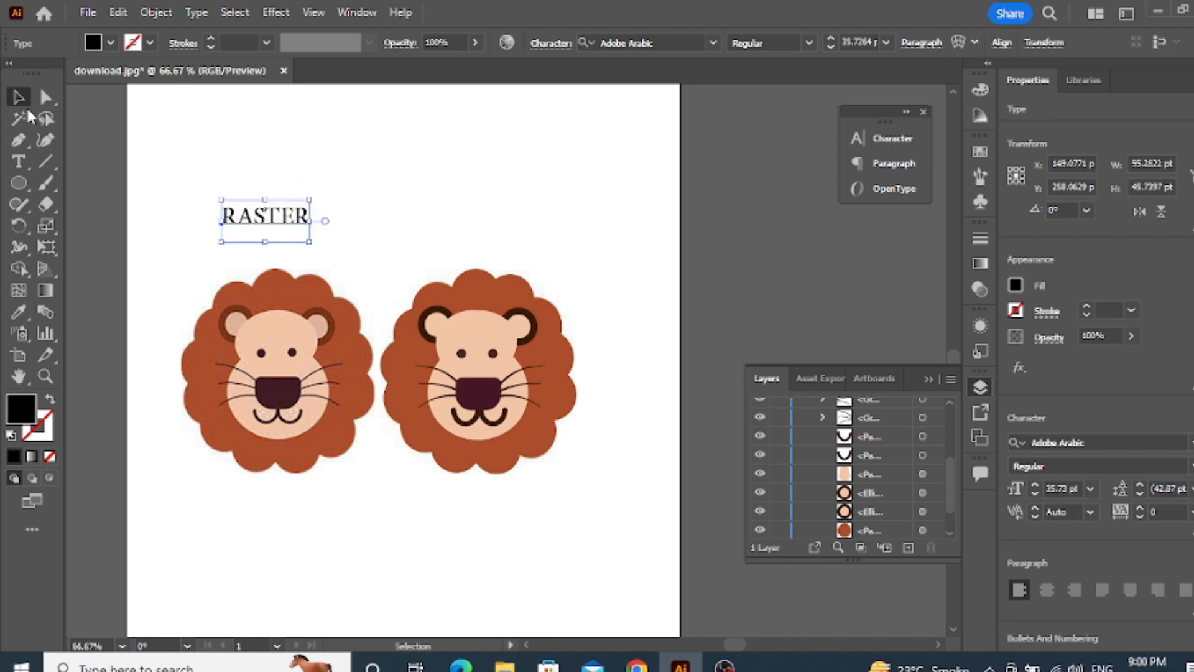
pyautogui.click(354, 205)
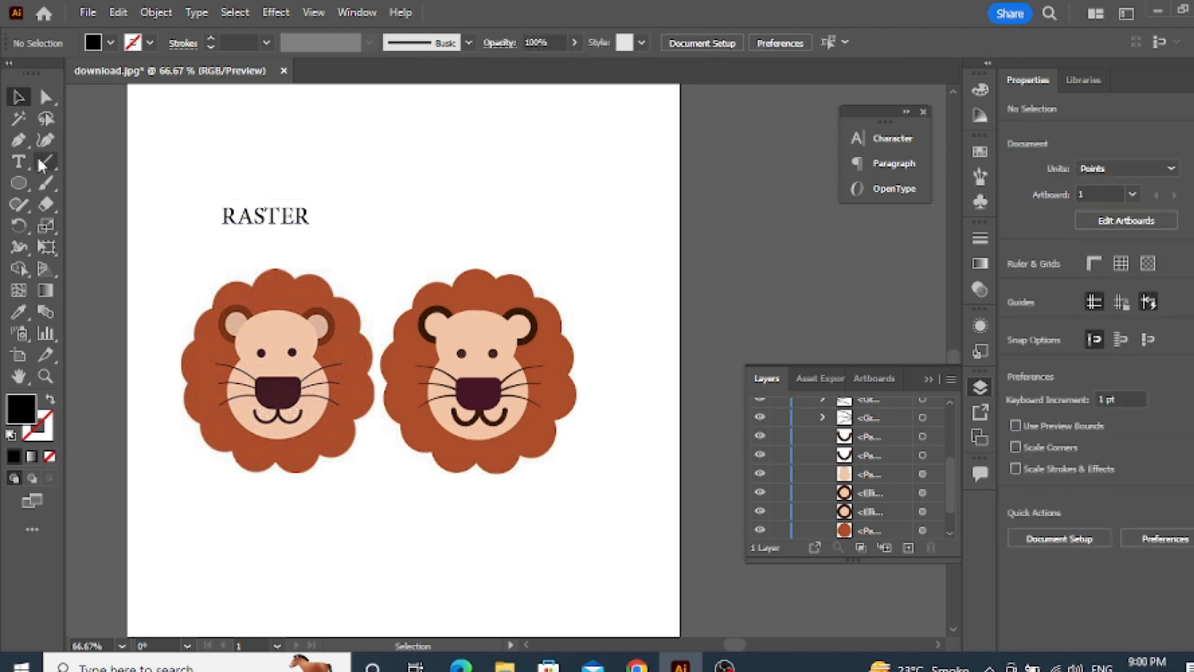
# Duplicate the RASTER label above the vector lion and change the copy's text to VECTOR
pyautogui.moveTo(255, 214); pyautogui.dragTo(476, 251)
pyautogui.press('t')
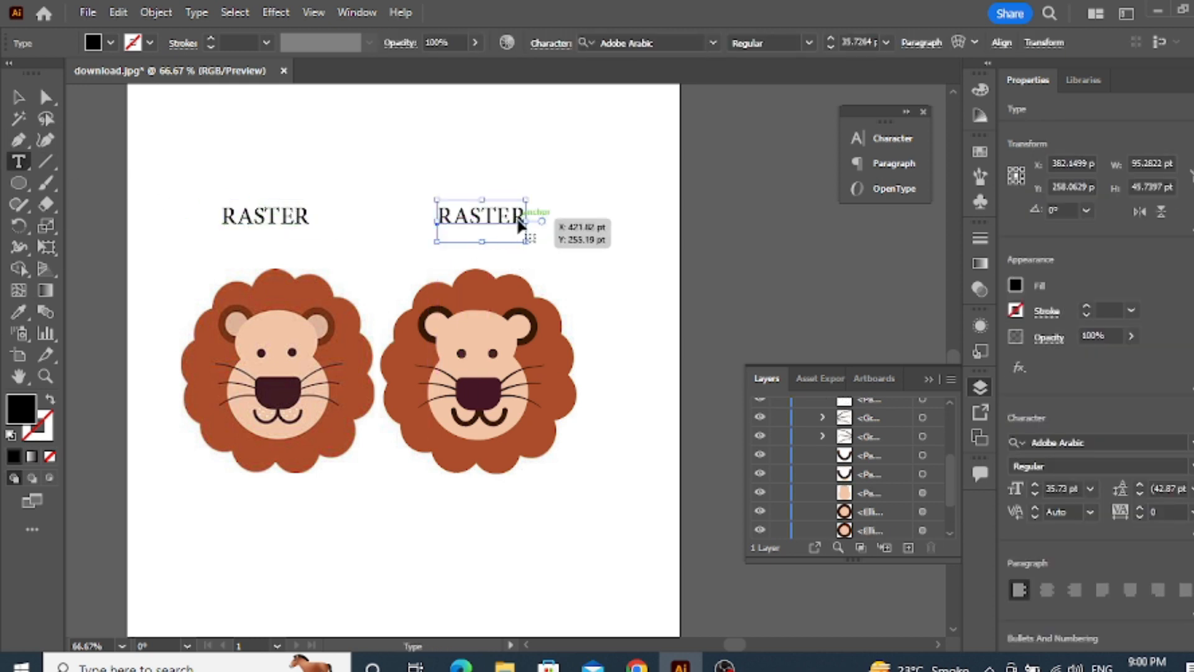
pyautogui.press('BackSpace')
pyautogui.press('BackSpace')
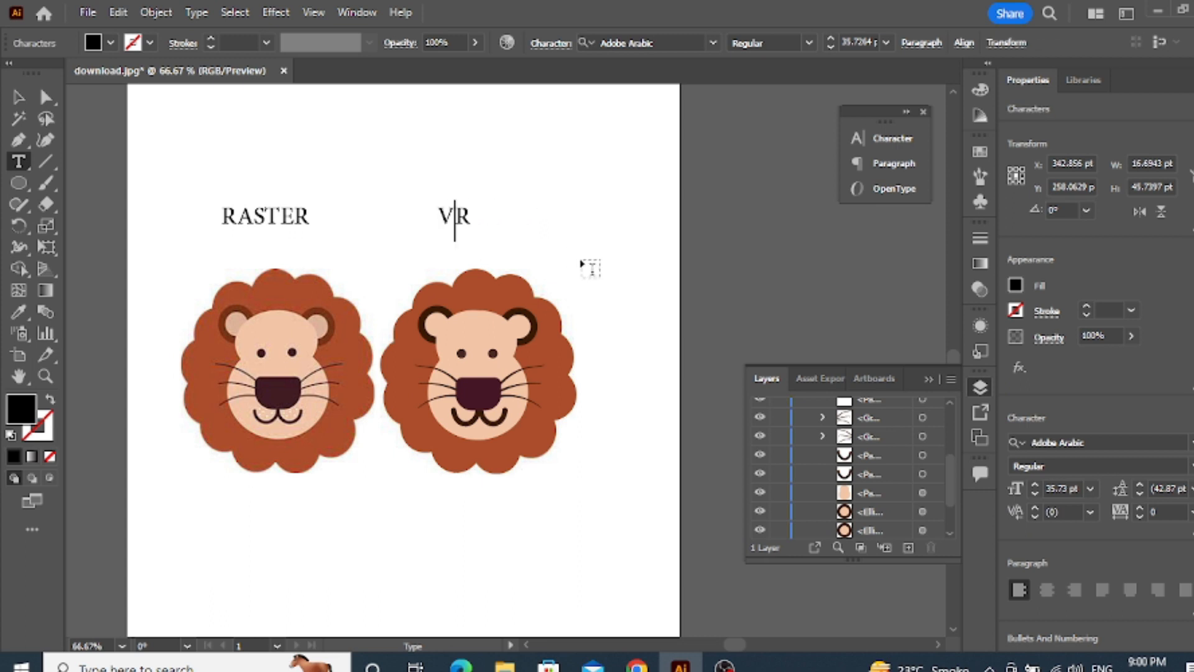
pyautogui.write('CTO')
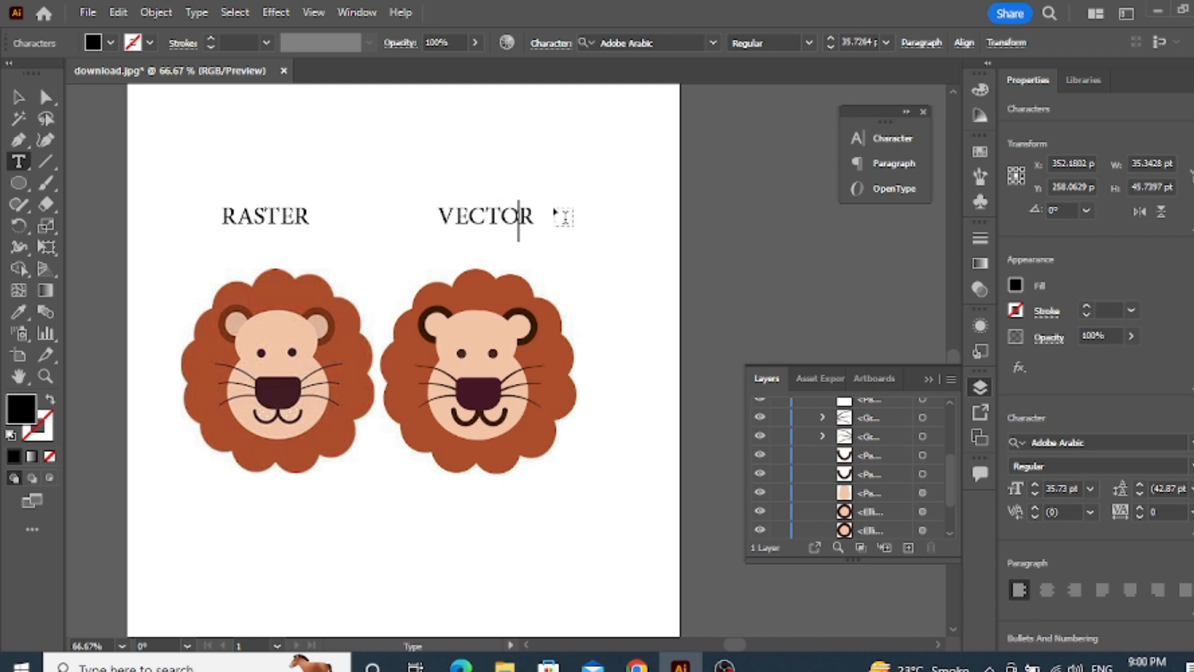
pyautogui.click(16, 98)
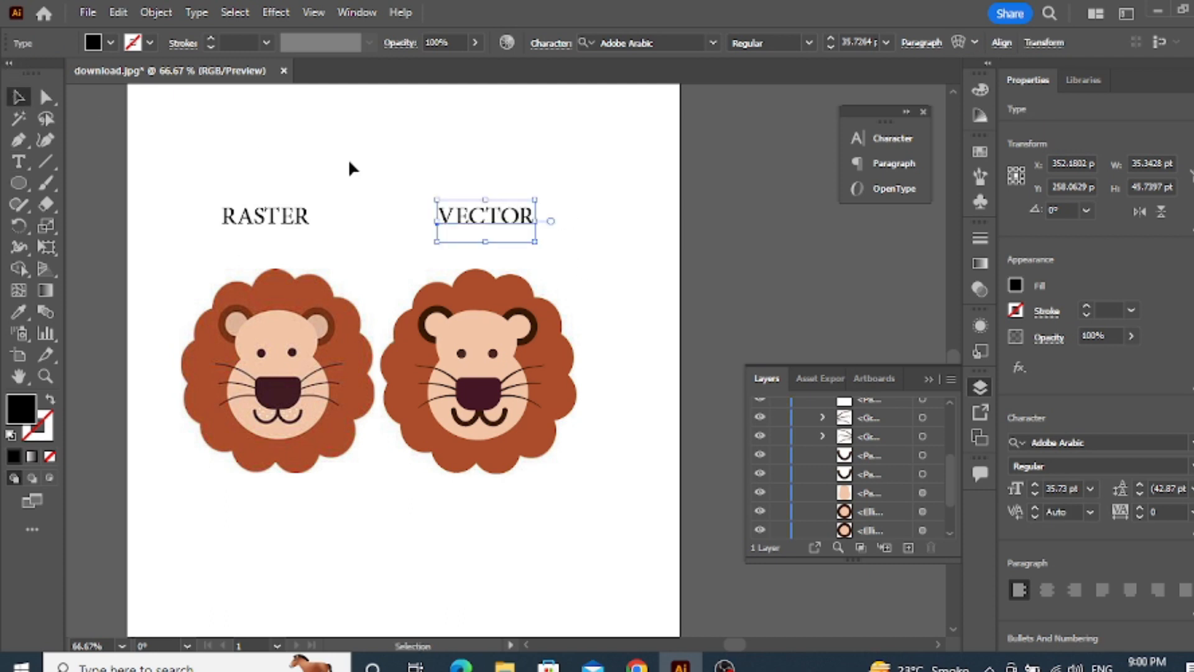
pyautogui.click(349, 161)
# Compare the mane edges of the raster and vector lions up close, at up to 6400% zoom, and both lions overall
pyautogui.scroll(-2, 507, 448)
pyautogui.scroll(3, 499, 476)
pyautogui.scroll(-2, 472, 435)
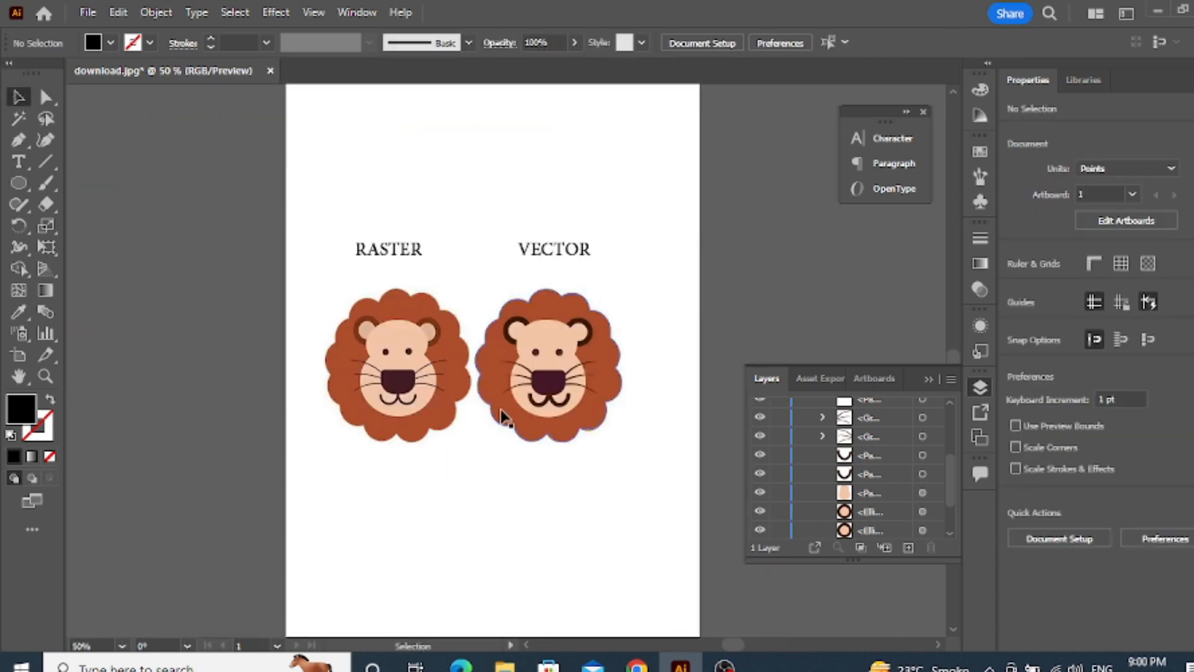
pyautogui.scroll(7, 419, 381)
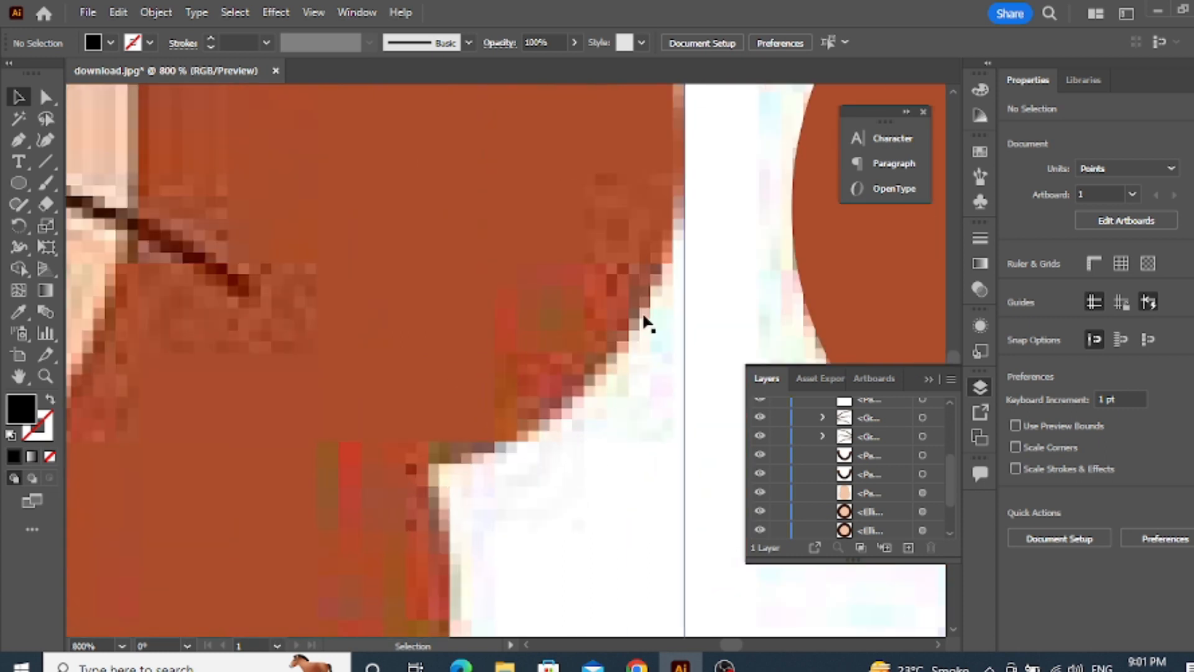
pyautogui.scroll(-3, 541, 326)
pyautogui.scroll(6, 578, 264)
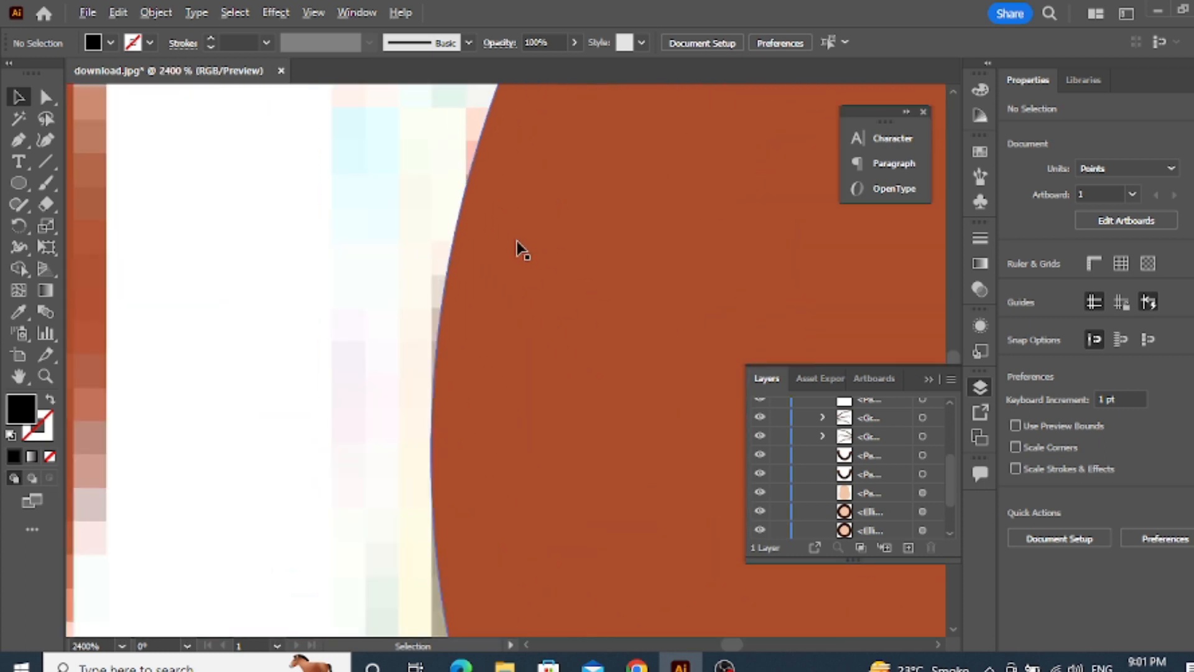
pyautogui.scroll(3, 467, 237)
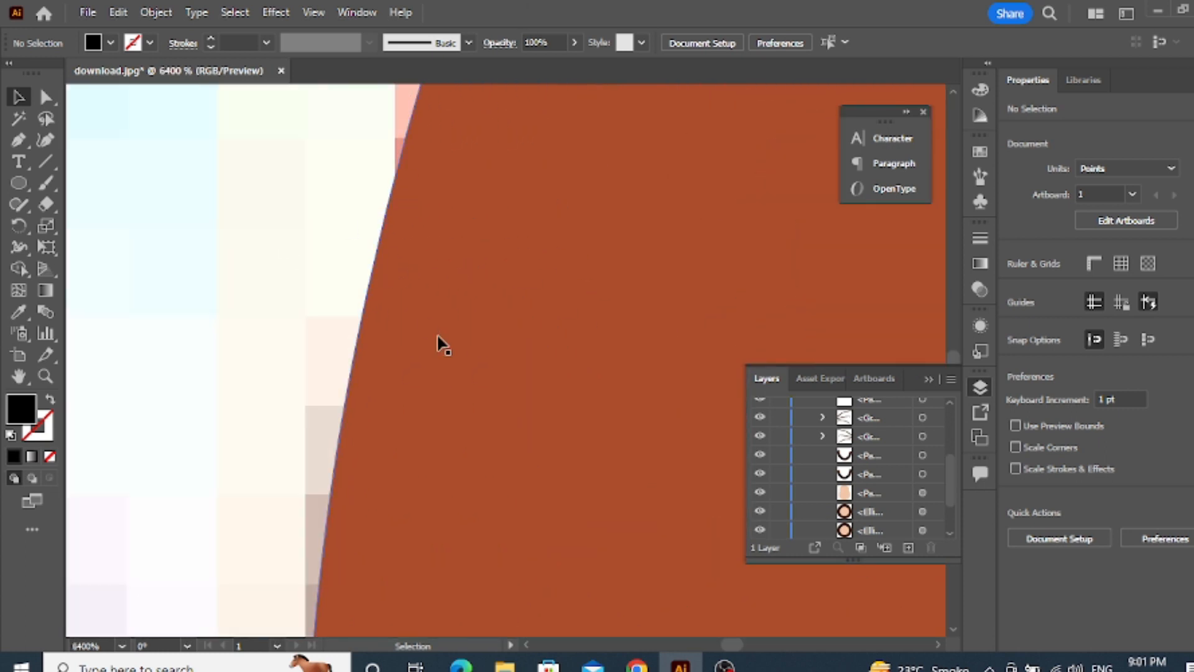
pyautogui.scroll(-4, 472, 329)
pyautogui.scroll(4, 493, 266)
pyautogui.scroll(-8, 365, 495)
pyautogui.scroll(-1, 421, 485)
pyautogui.scroll(-2, 386, 476)
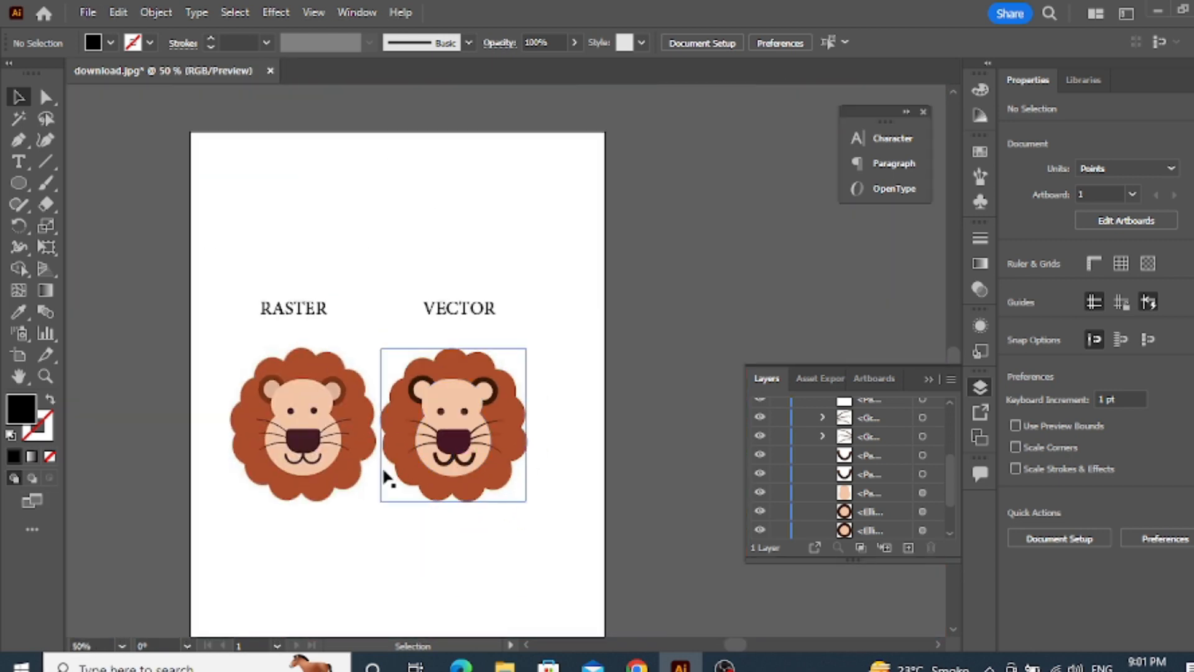